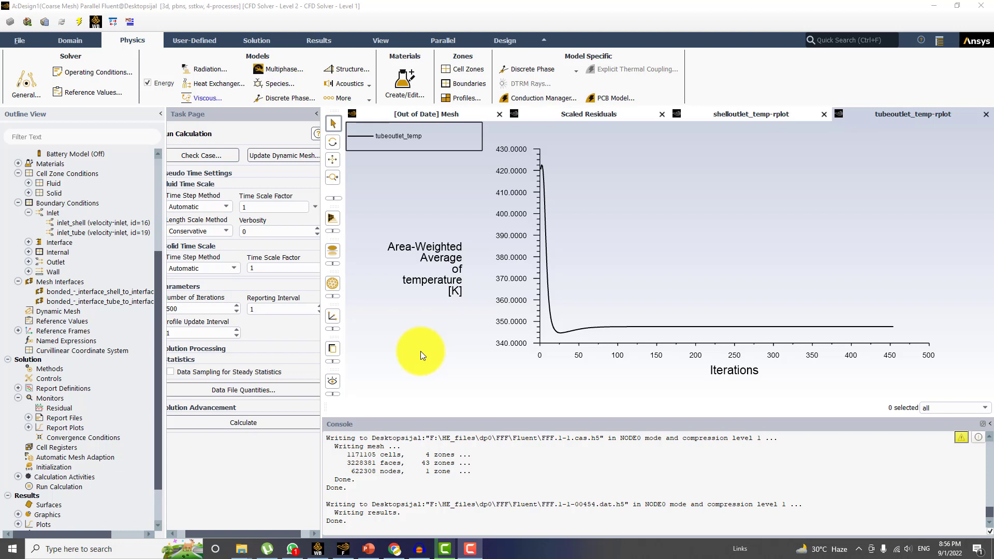
Step: Switch Fluent to the Results ribbon with its Surface, Graphics, Plots and Reports tools
left_click(319, 40)
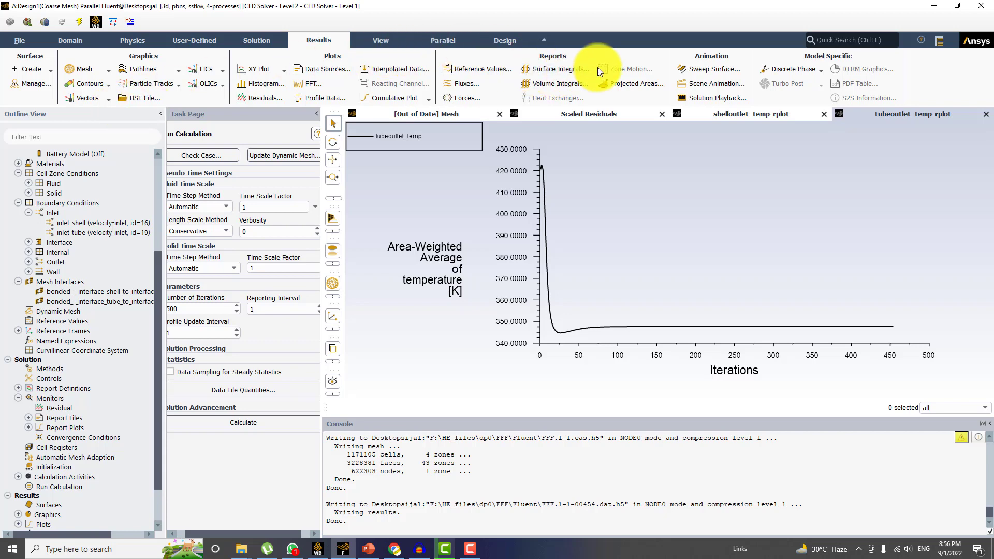
Step: Open the Surface Integrals report and set its type to Mass Flow Rate
left_click(554, 72)
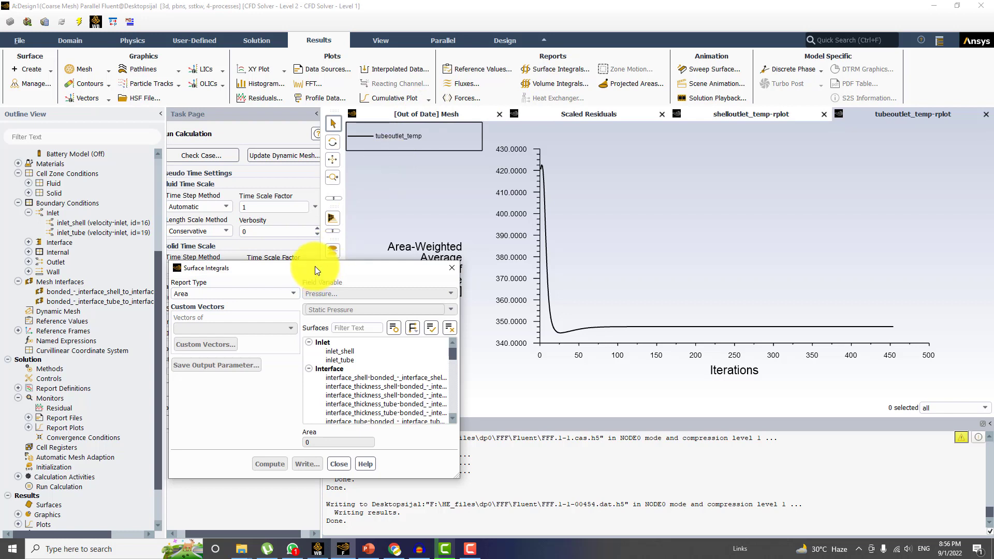
left_click_drag(315, 266, 370, 193)
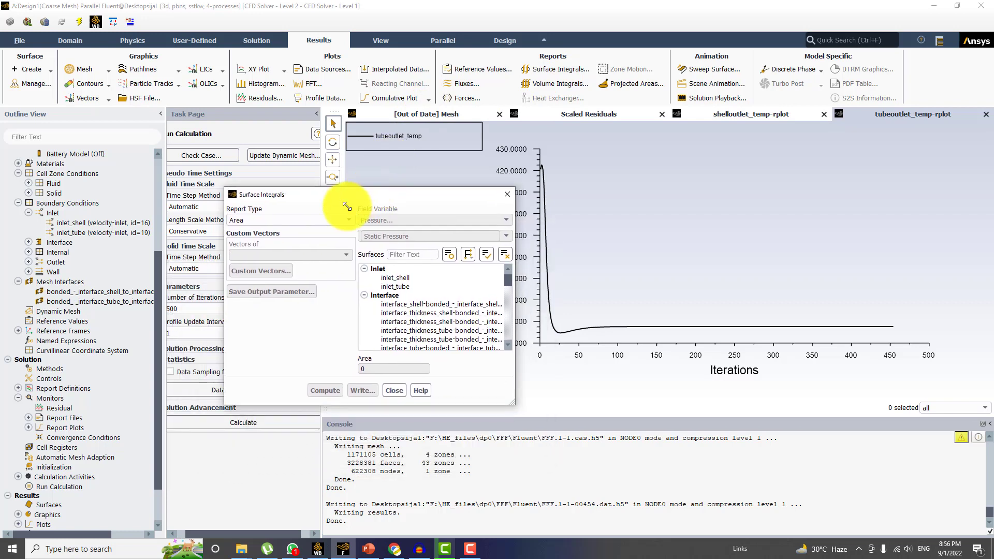
left_click(316, 218)
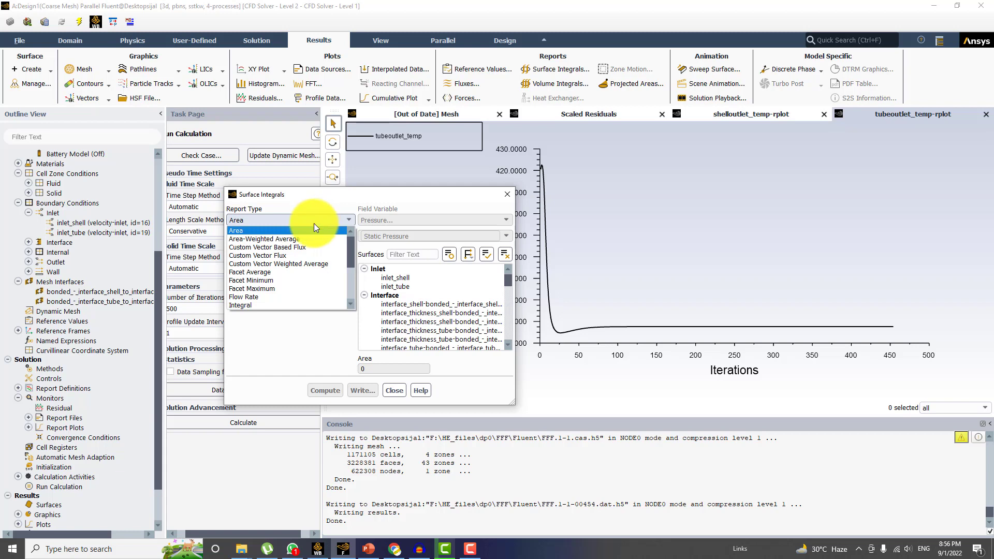
scroll(271, 288, "down", 1)
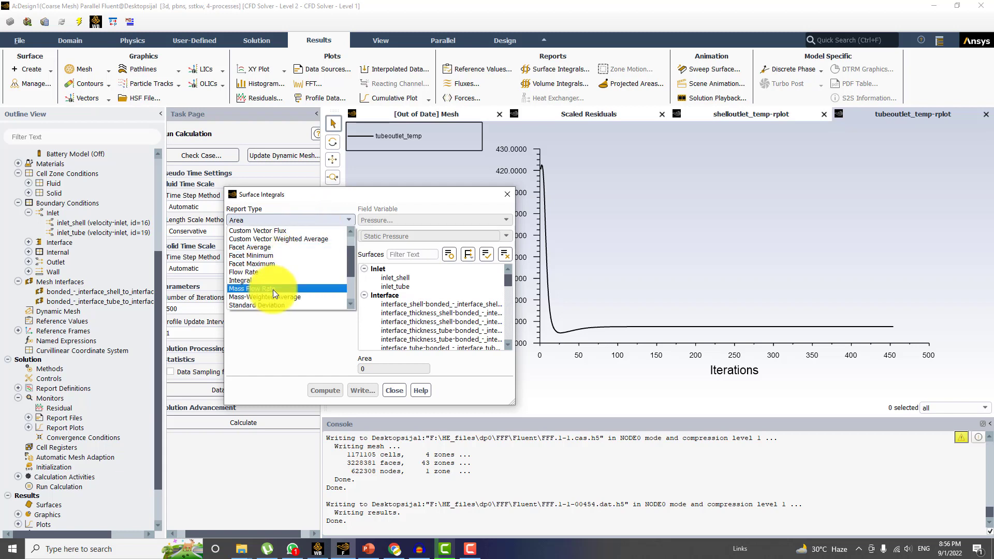
left_click(272, 289)
Step: Select inlet_shell, inlet_tube, outlet_shell and outlet_tube, collapsing the Interface and Wall groups
left_click(401, 279)
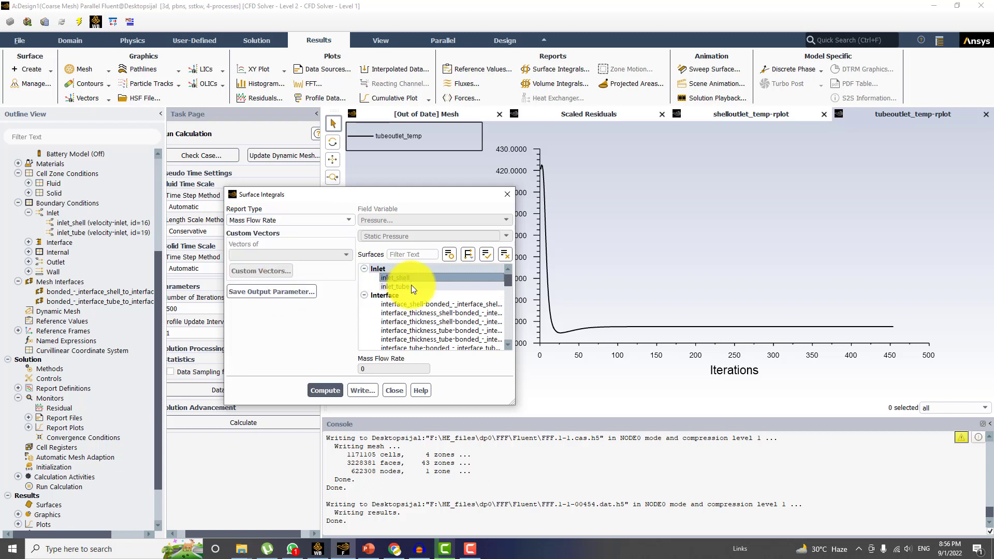
left_click(404, 287)
scroll(433, 313, "down", 2)
left_click(410, 314)
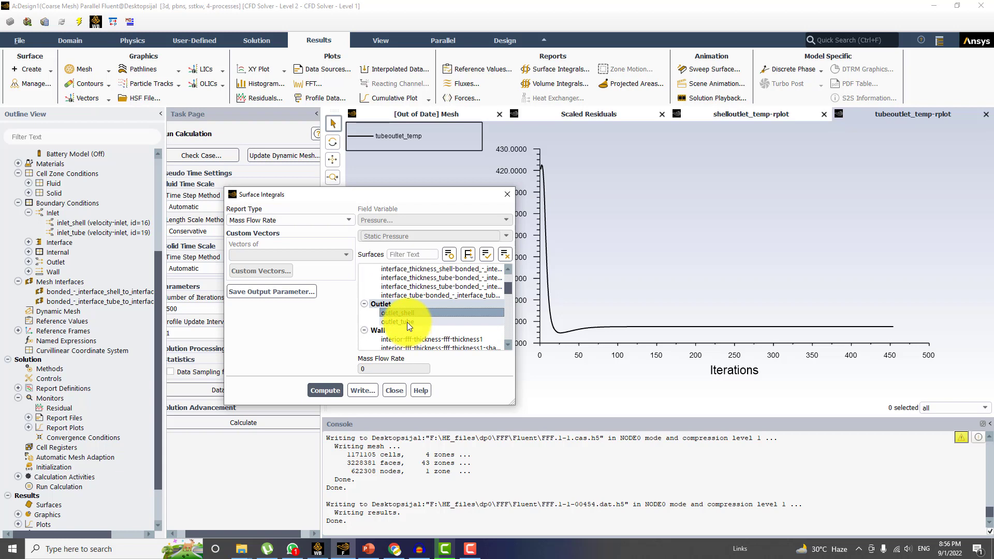
left_click(407, 322)
scroll(411, 322, "up", 2)
left_click(364, 296)
scroll(365, 324, "down", 3)
left_click(361, 305)
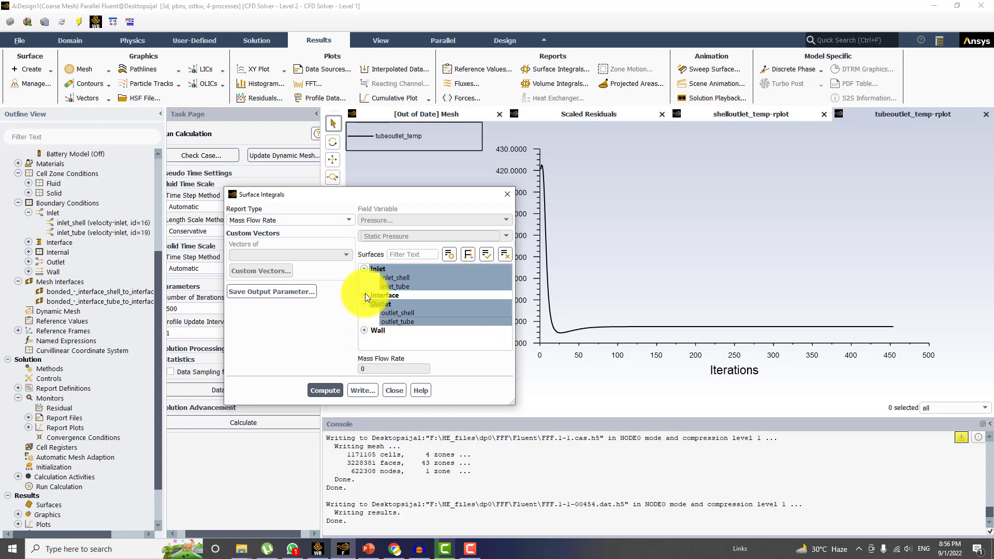
left_click(318, 384)
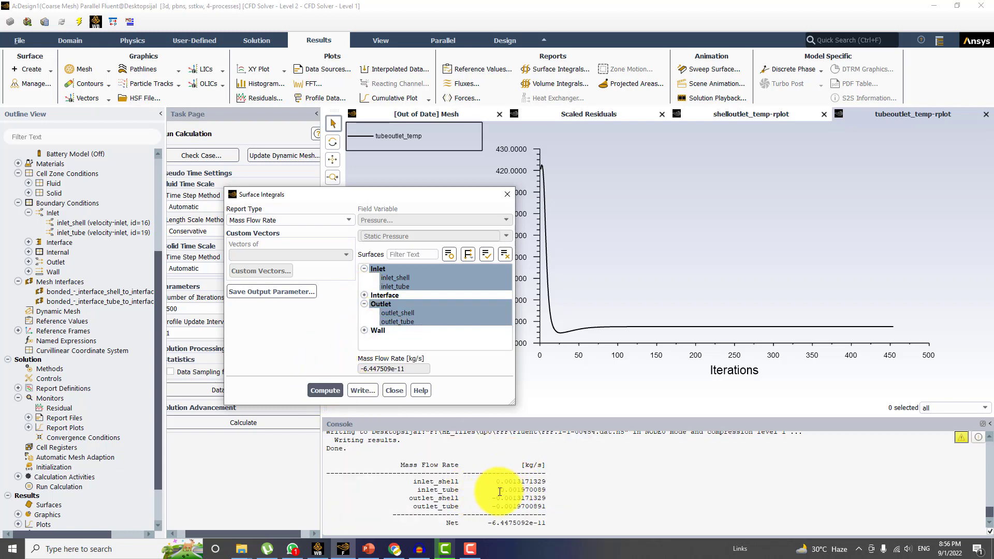
left_click_drag(496, 481, 549, 480)
left_click_drag(492, 498, 549, 498)
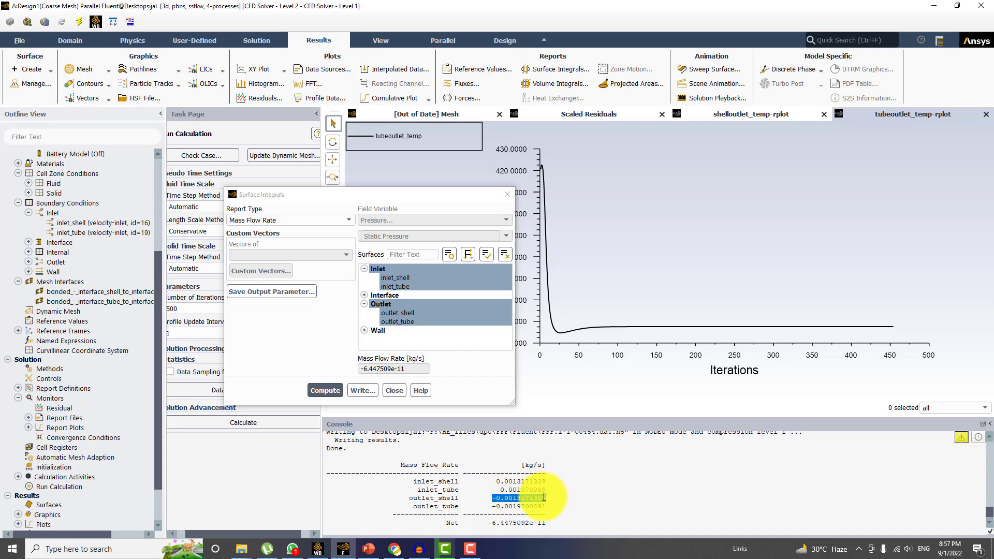
left_click_drag(499, 490, 547, 489)
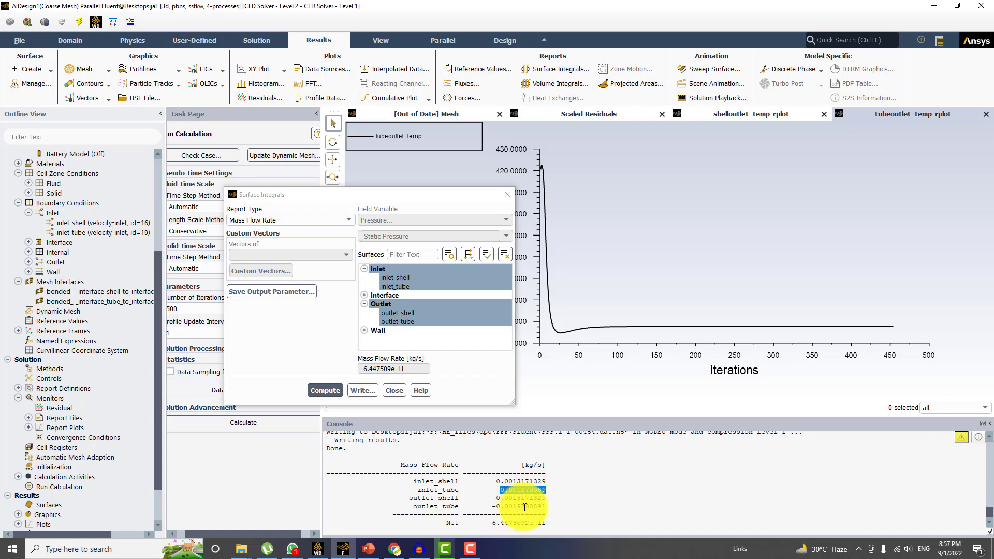
left_click(556, 489)
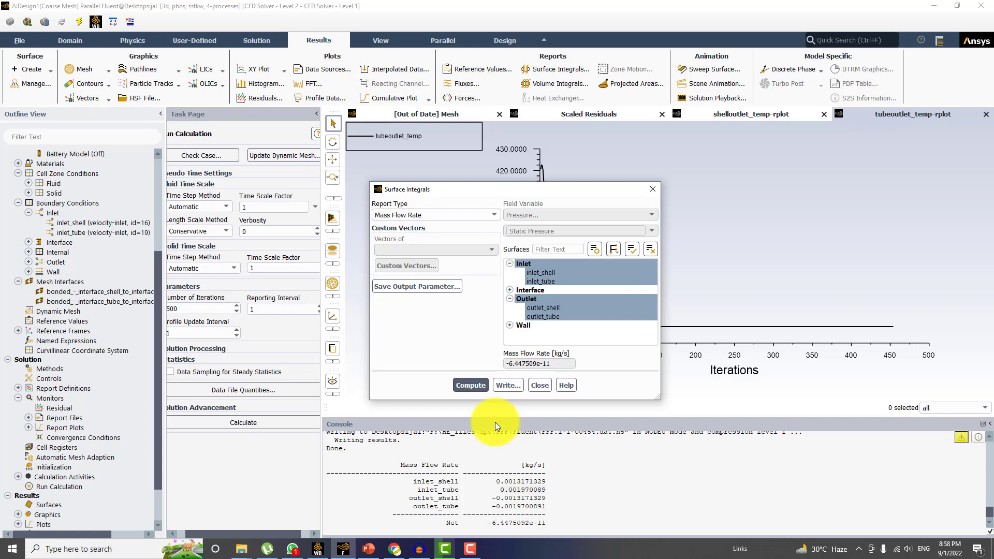
Step: Set the report to Area-Weighted Average of Static Pressure
left_click(470, 216)
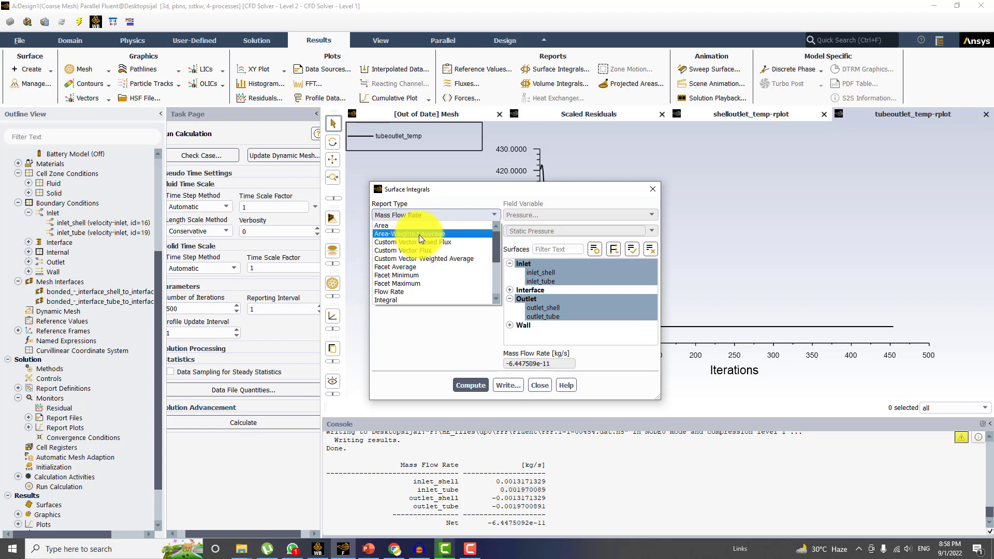
left_click(418, 234)
left_click(537, 215)
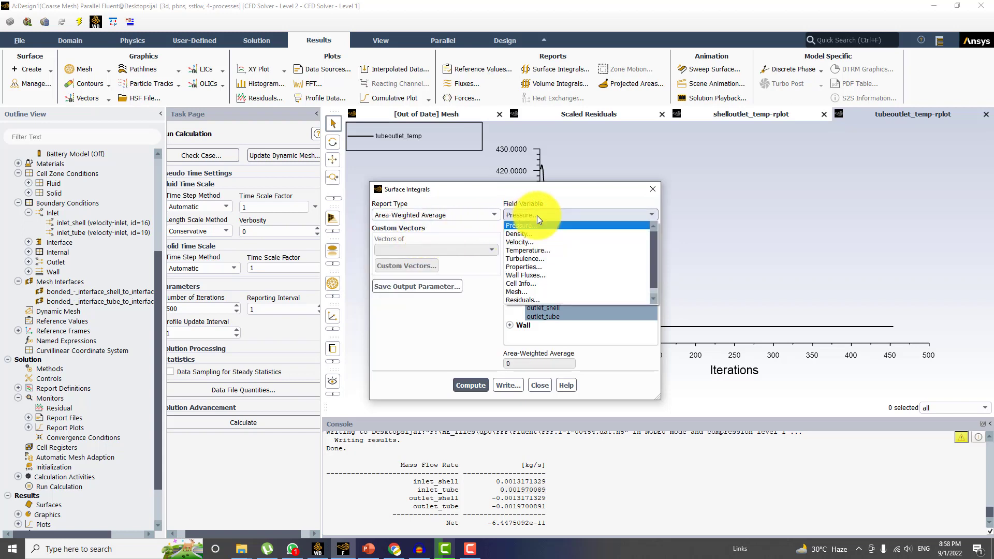
left_click(531, 226)
left_click(553, 283)
Step: Compute it (net 0.2718891 Pa) and highlight the inlet_shell value of about 0.1308 Pa
left_click_drag(587, 189, 753, 74)
key("Return")
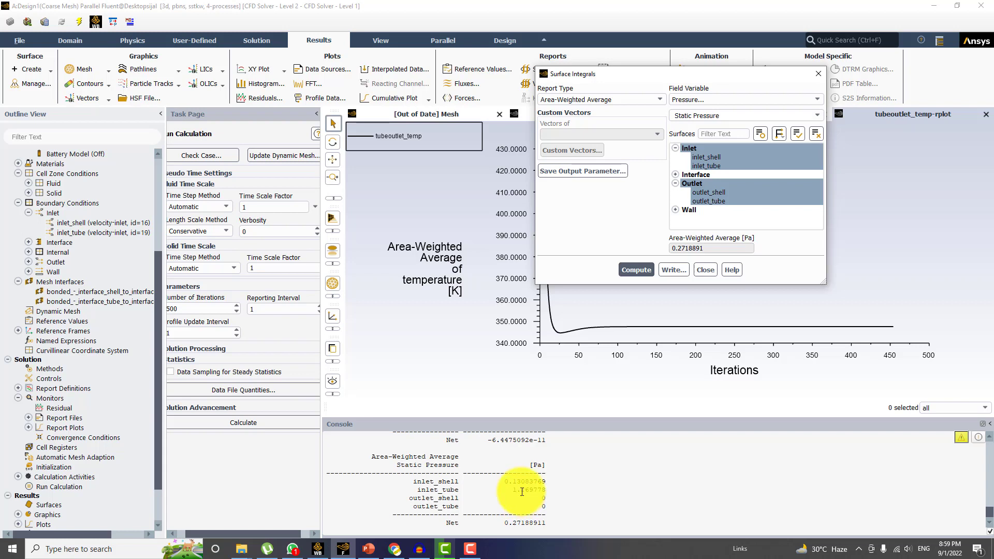
left_click_drag(502, 480, 544, 480)
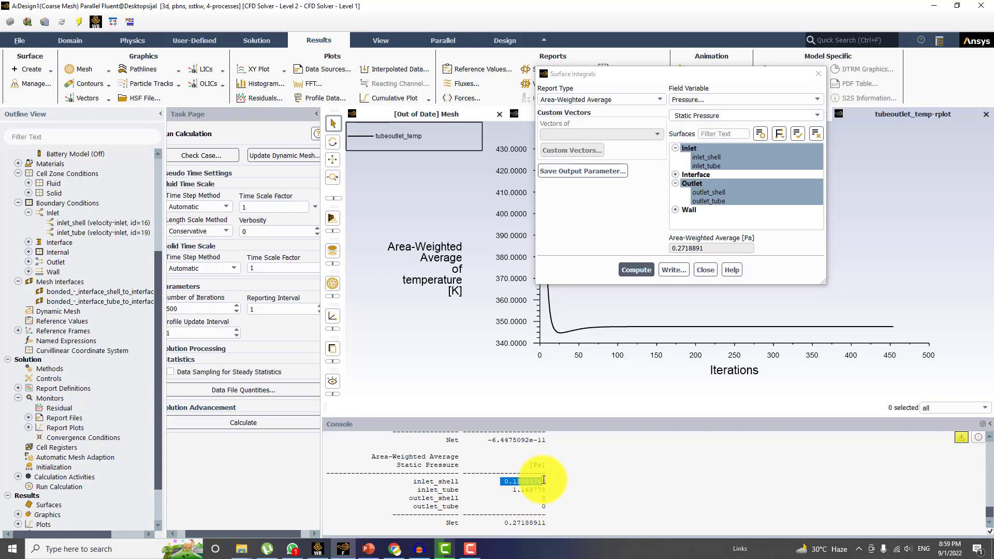
Step: Compute Mass-Weighted Average Total Pressure (net 0.4885912 Pa) and enlarge the console
left_click(820, 115)
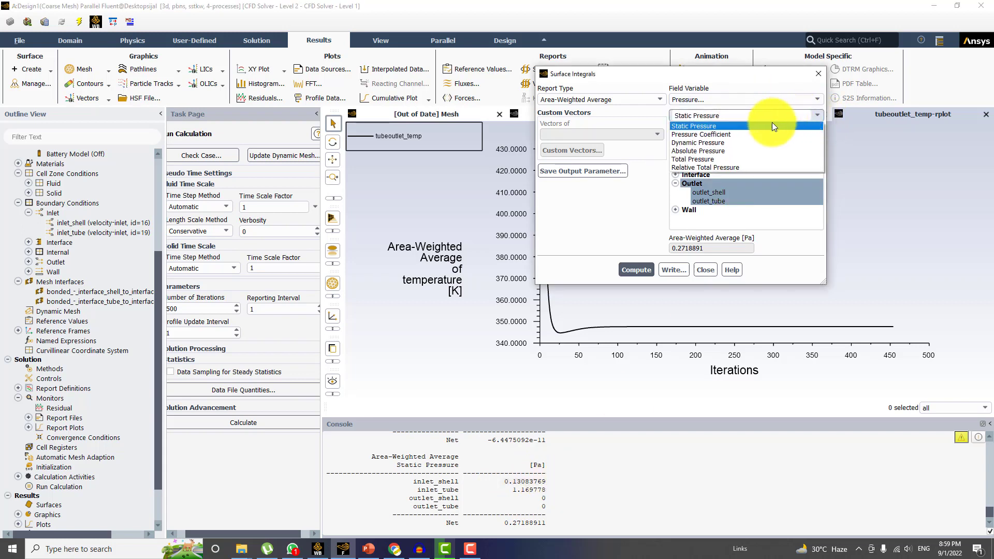
left_click(707, 159)
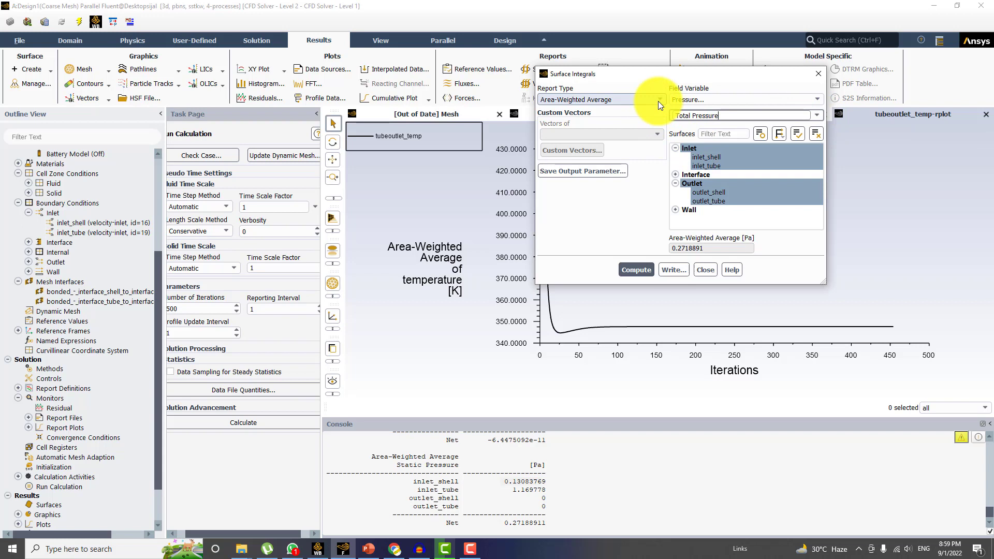
left_click(658, 100)
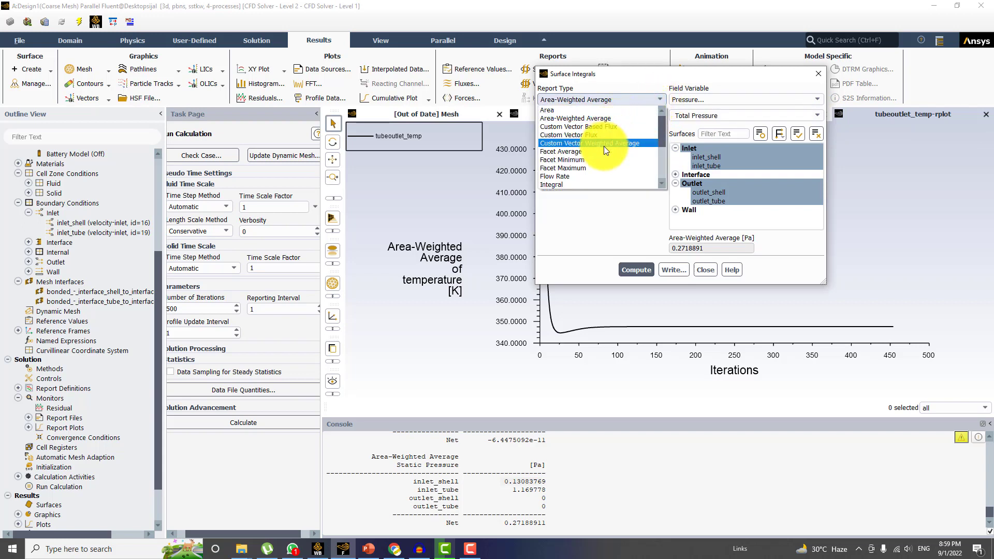
scroll(603, 146, "down", 1)
left_click(591, 176)
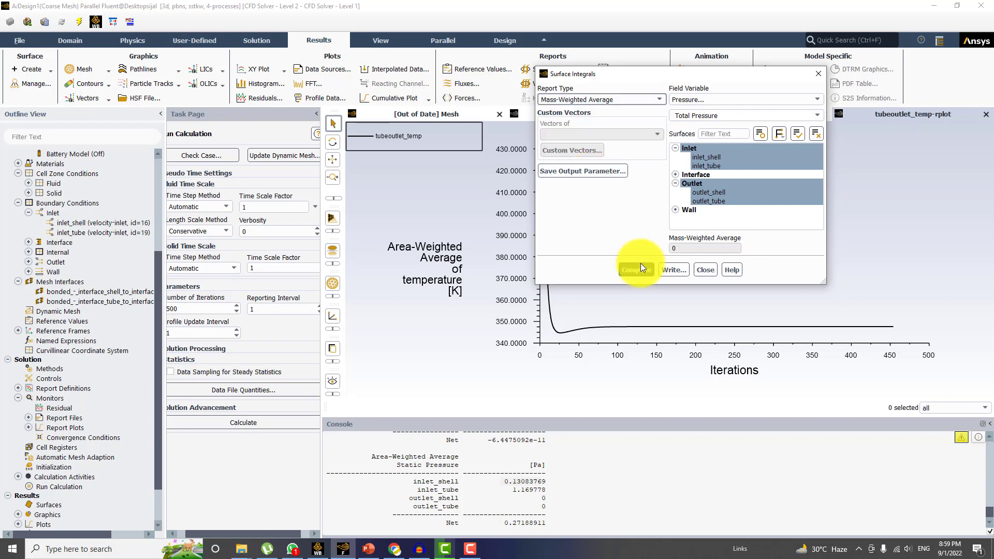
left_click(637, 266)
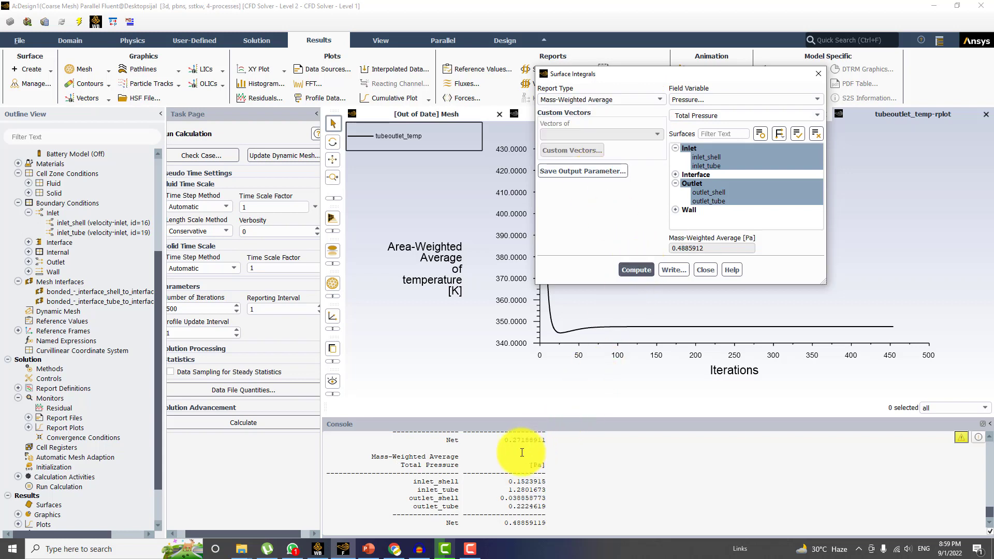
scroll(586, 476, "up", 1)
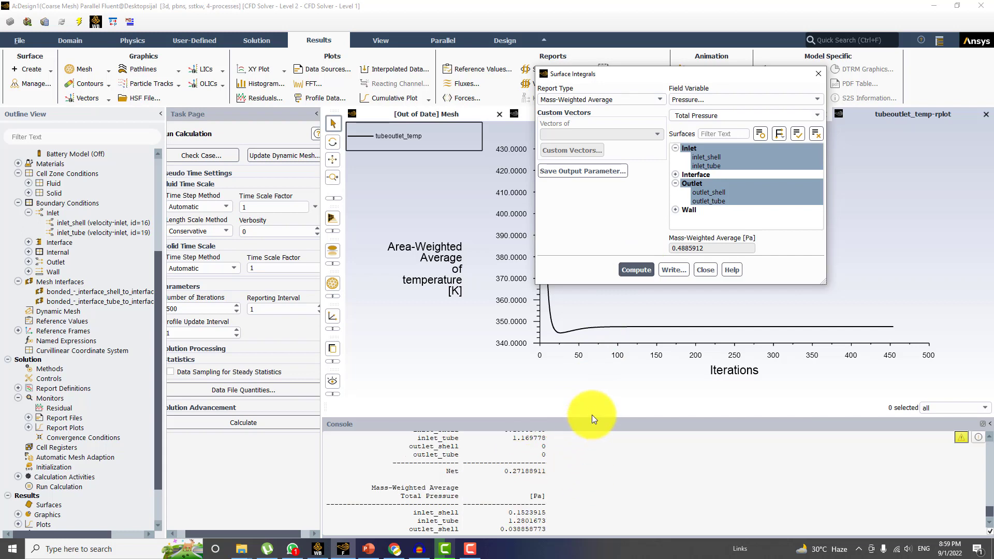
left_click_drag(598, 419, 610, 259)
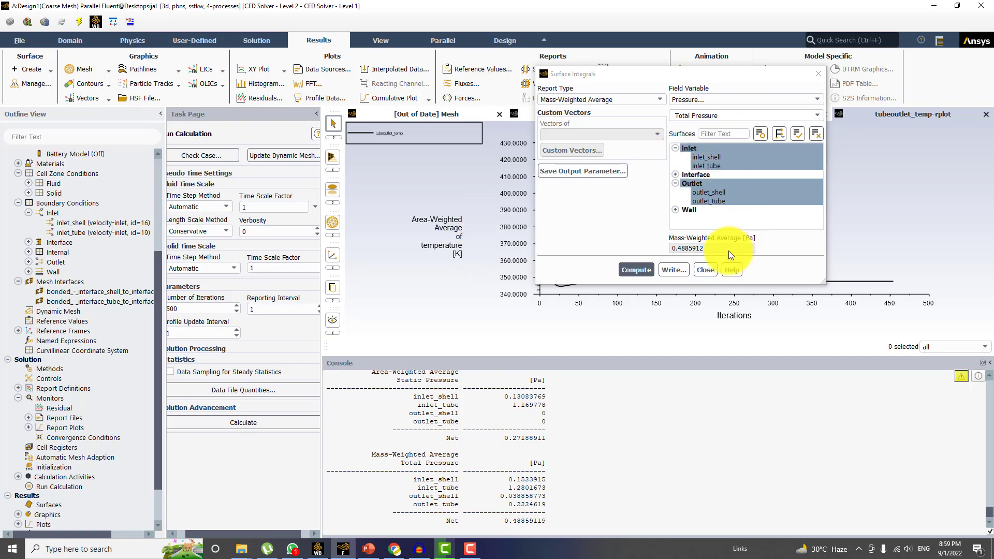
Step: Reopen Surface Integrals and compute the Vertex Average of Static Temperature, net 409.01 K
left_click(706, 269)
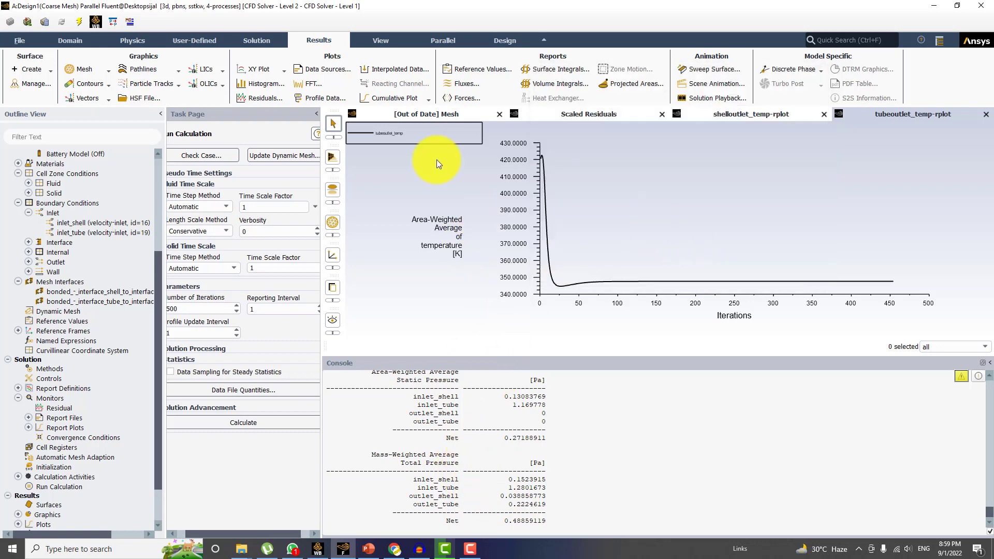
left_click(554, 72)
left_click_drag(703, 114, 639, 139)
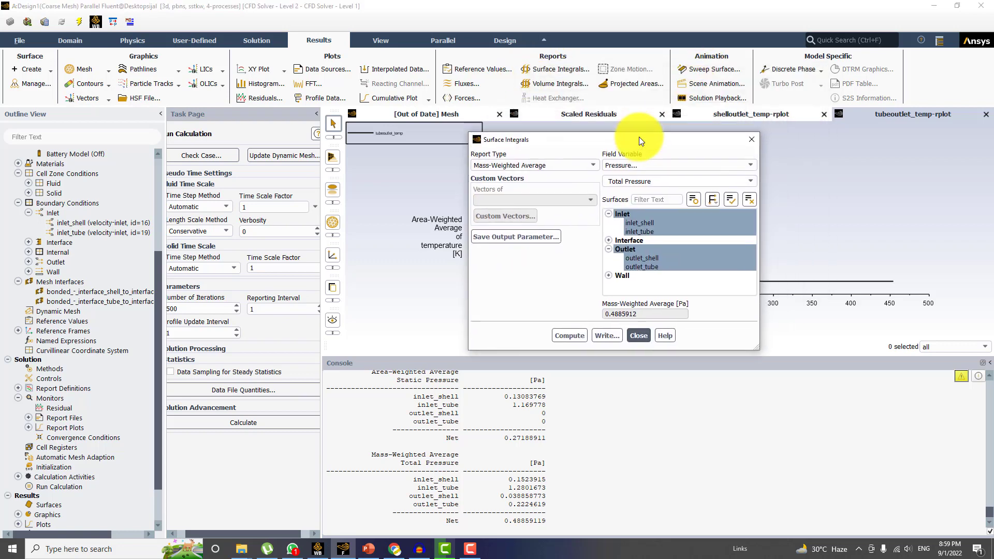
left_click(663, 164)
left_click(641, 192)
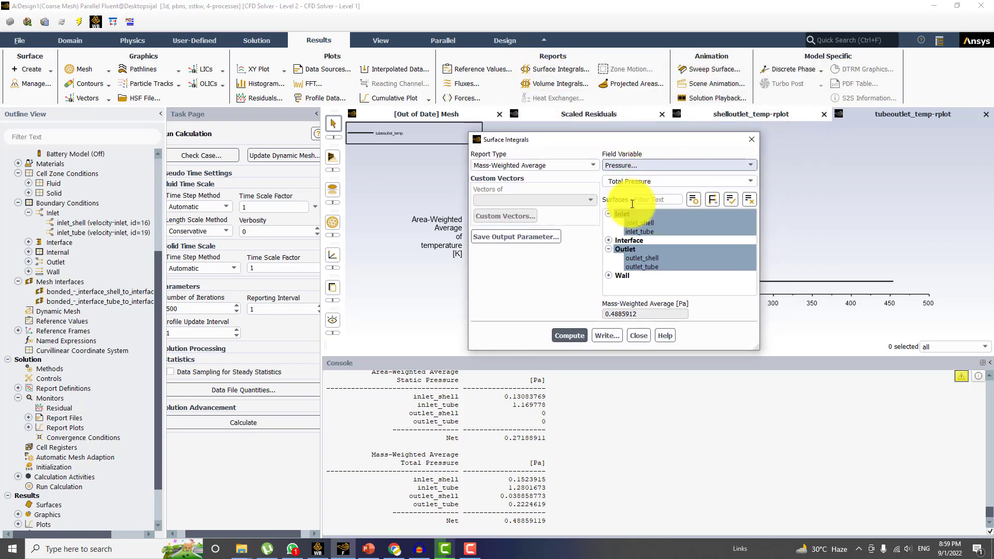
left_click(527, 166)
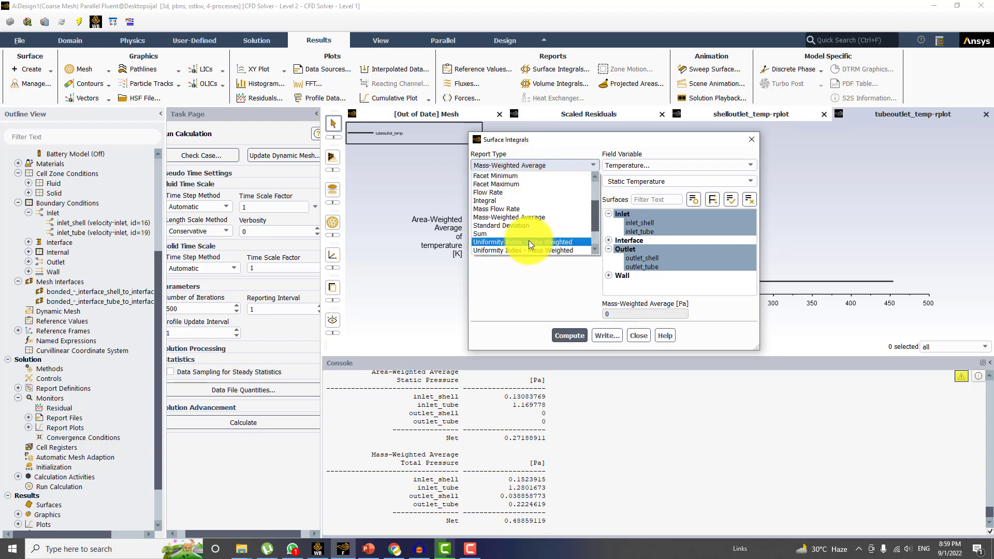
scroll(529, 241, "down", 1)
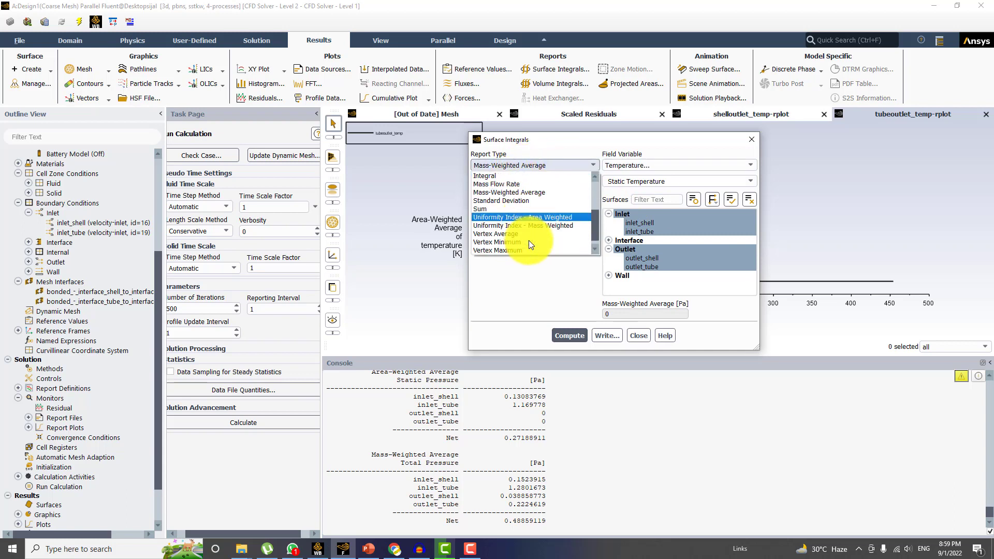
left_click(507, 235)
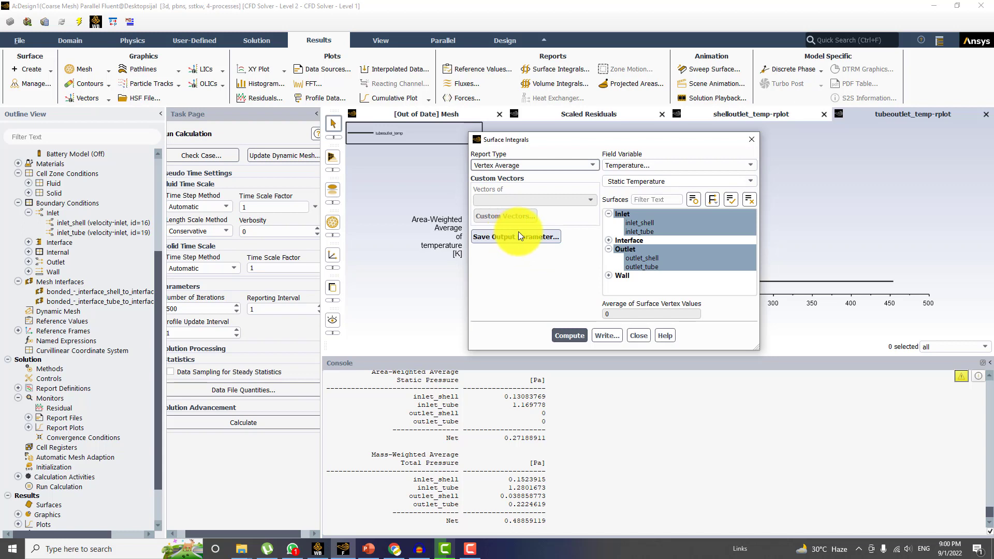
left_click(564, 332)
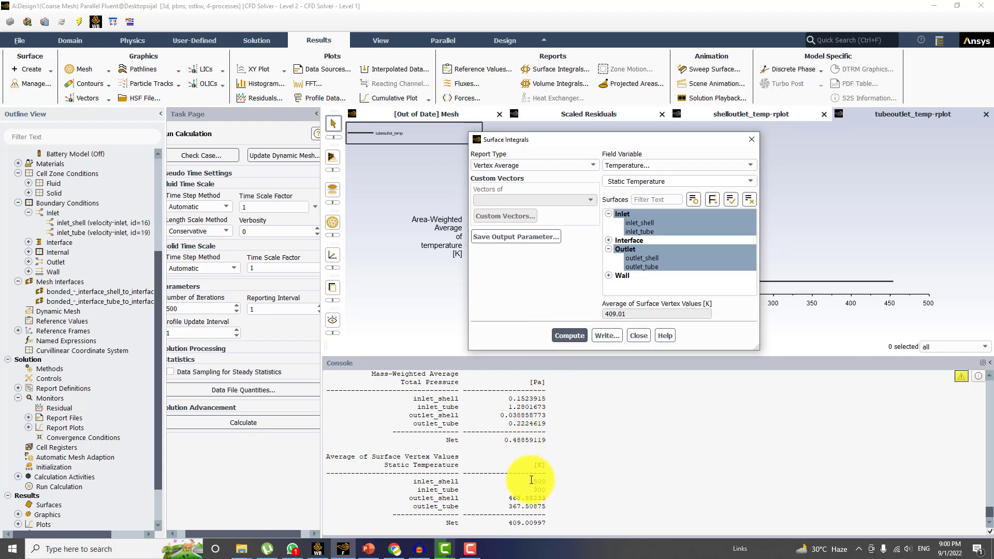
Step: Highlight the inlet temperatures 500 K and 300 K and the shell outlet 468.88233 K
double_click(539, 481)
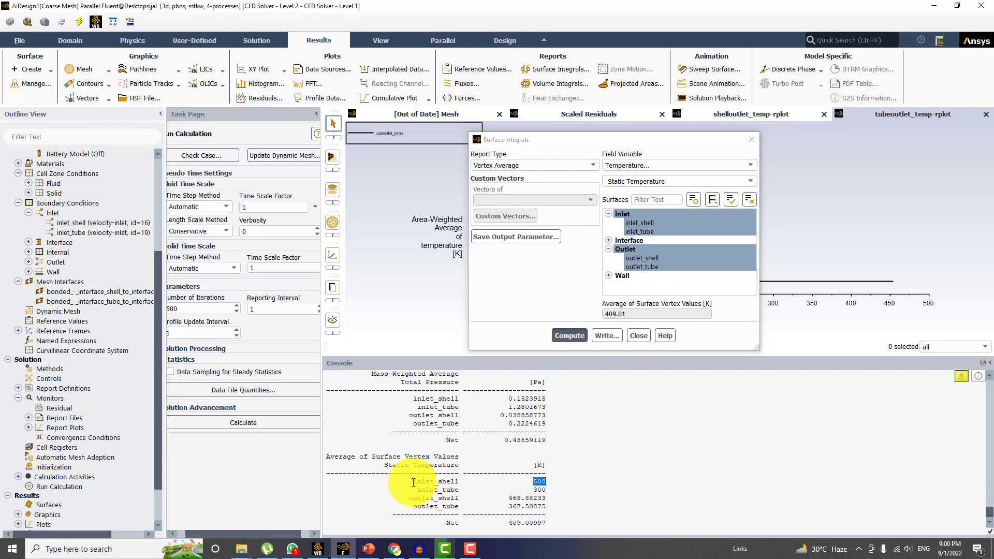
left_click_drag(413, 482, 549, 492)
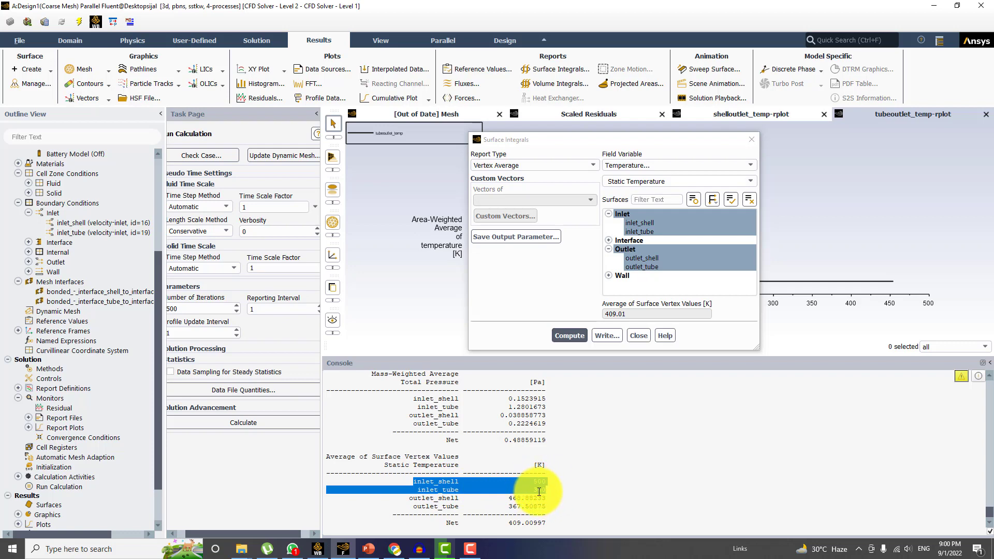
left_click_drag(508, 498, 547, 498)
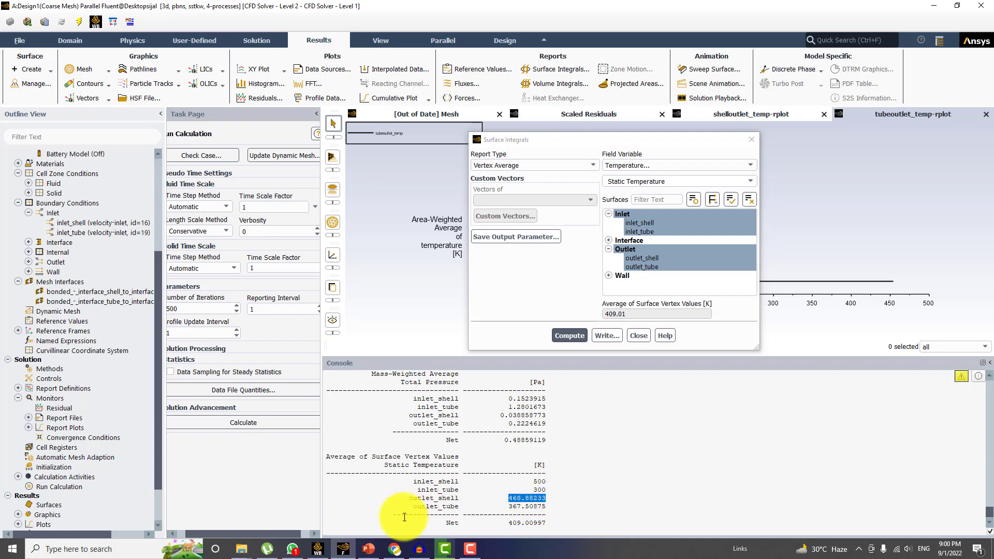
Step: Switch to PowerPoint and select slide 6 on heat exchanger sizing
left_click(368, 548)
scroll(111, 216, "up", 3)
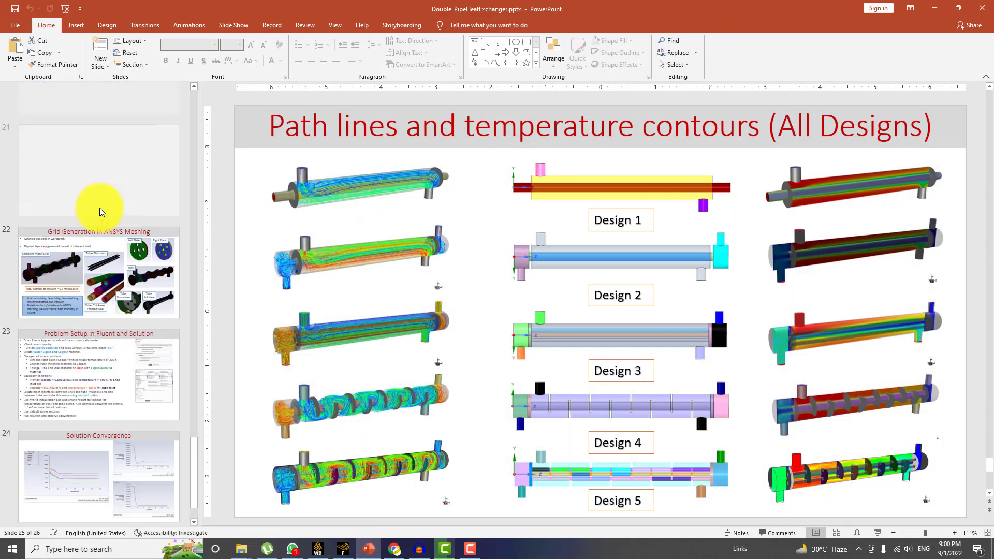
scroll(111, 216, "up", 12)
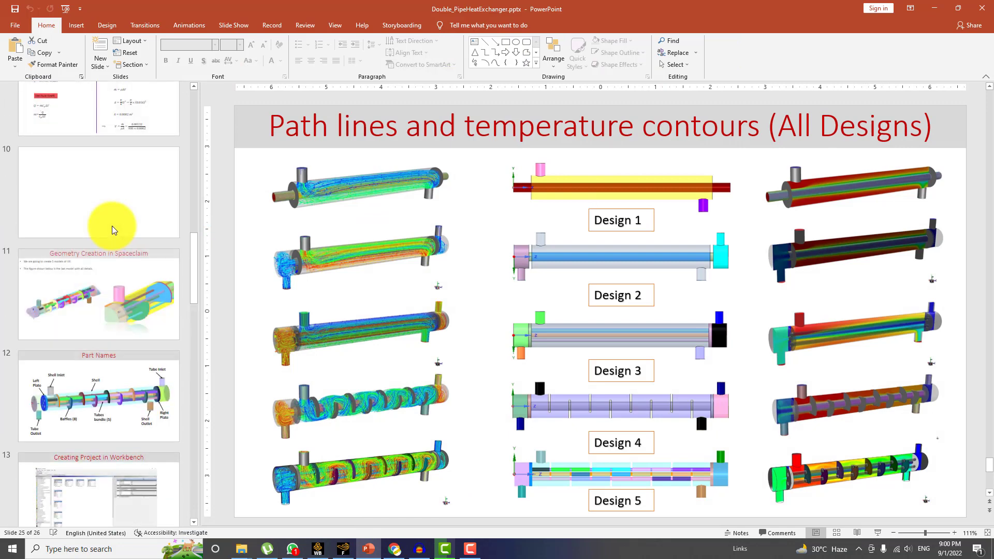
scroll(112, 226, "up", 5)
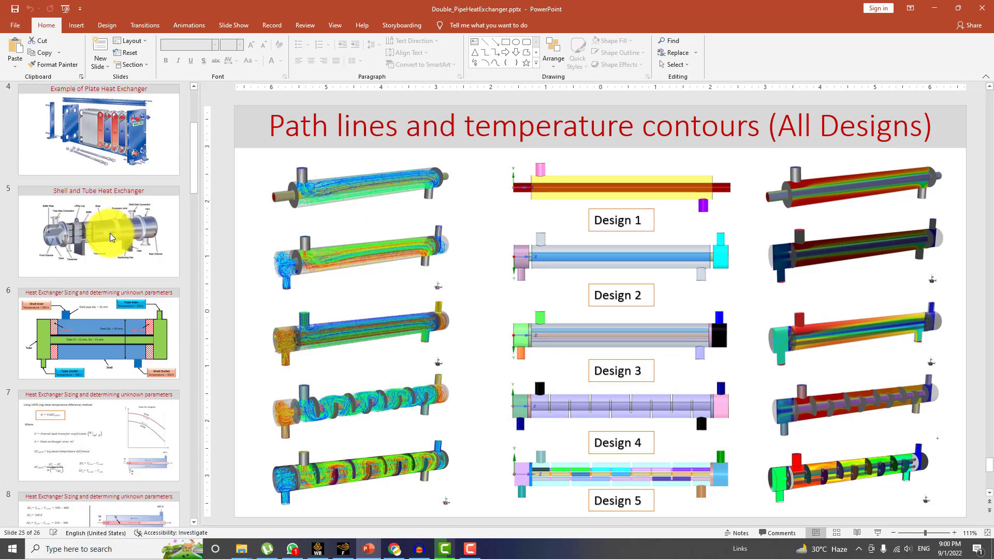
left_click(101, 329)
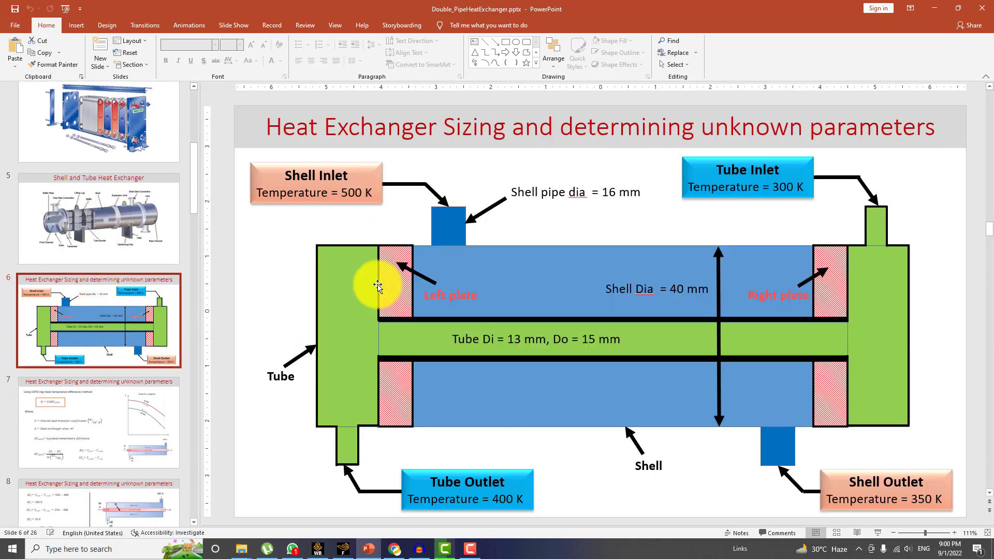
Step: Restore down the presentation, move it left, zoom into the design temperatures, then set it aside
left_click(948, 6)
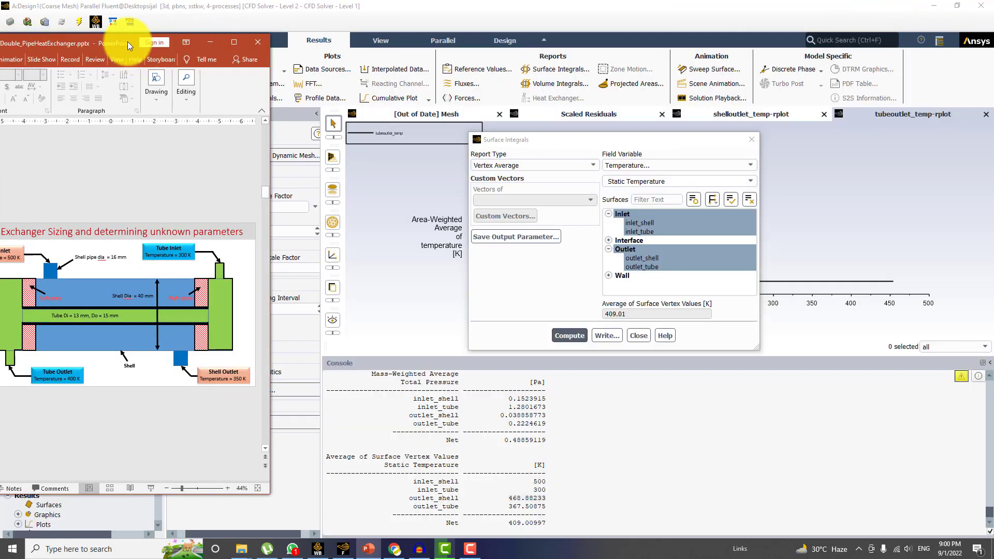
left_click_drag(132, 39, 204, 29)
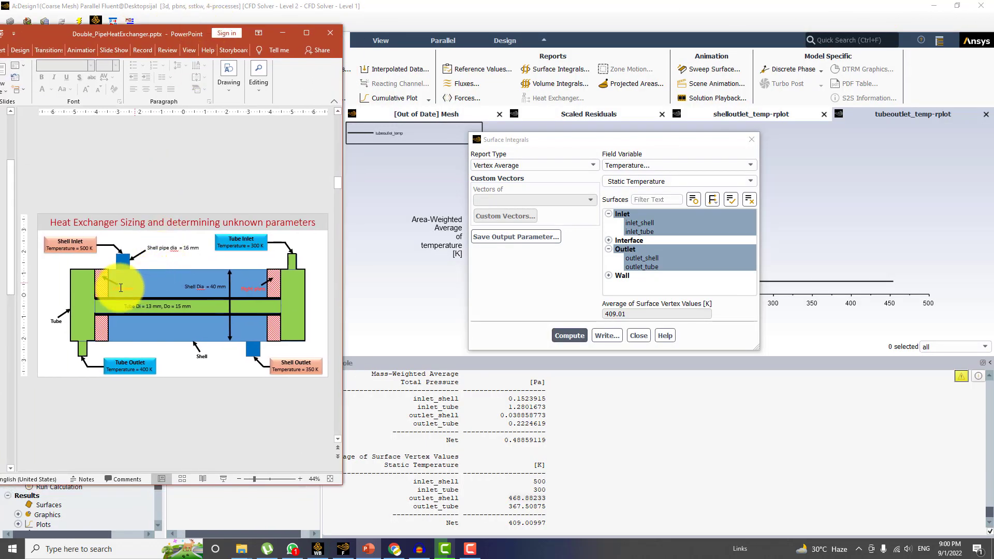
scroll(112, 288, "up", 1, "ctrl")
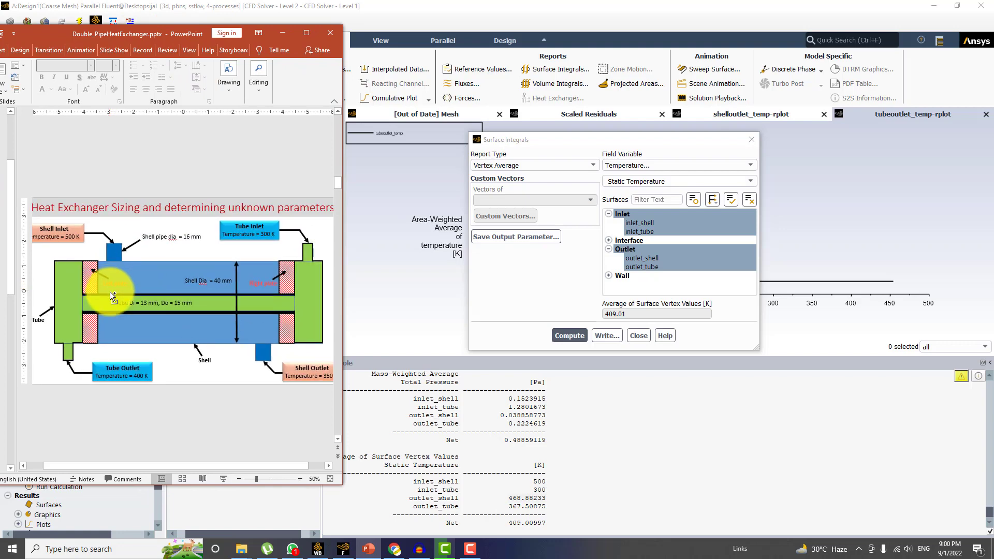
scroll(306, 396, "up", 3, "ctrl")
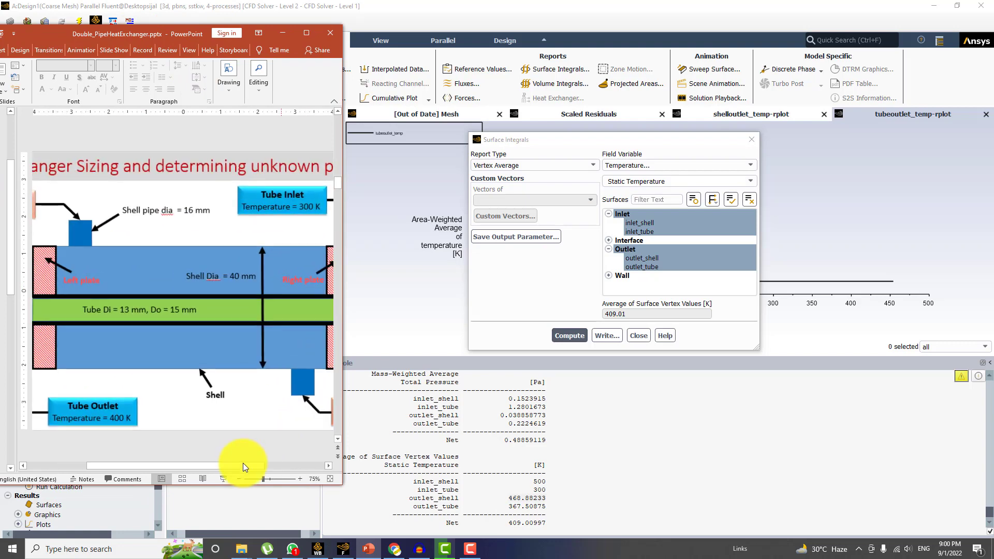
left_click_drag(275, 468, 307, 451)
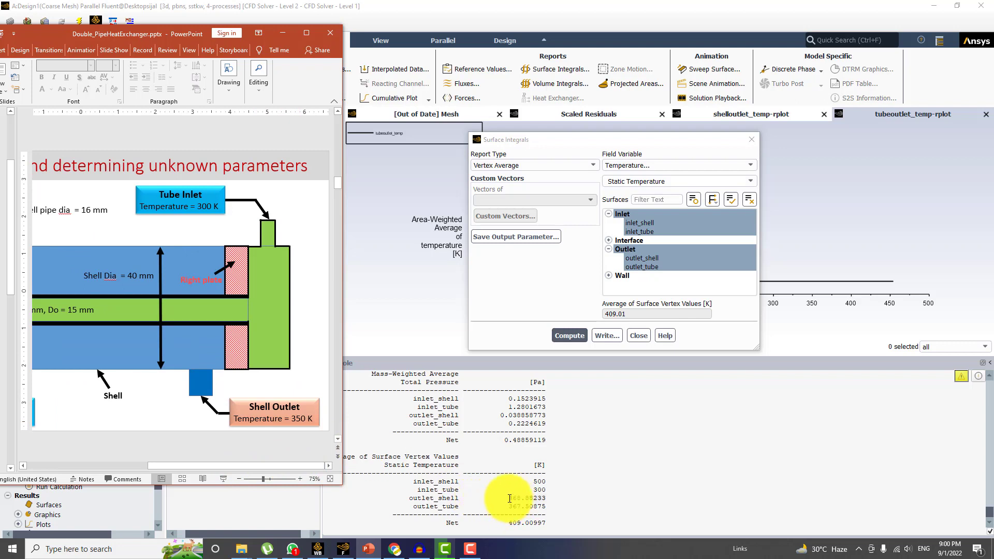
left_click_drag(220, 467, 145, 463)
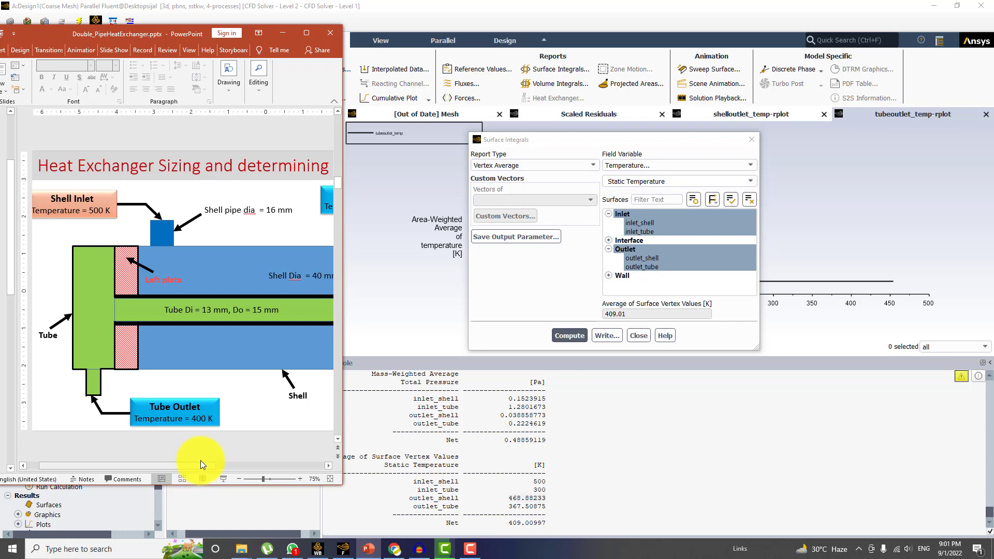
left_click(329, 32)
Step: Close Surface Integrals, start a new iso-surface and draw the heat exchanger mesh
left_click(751, 139)
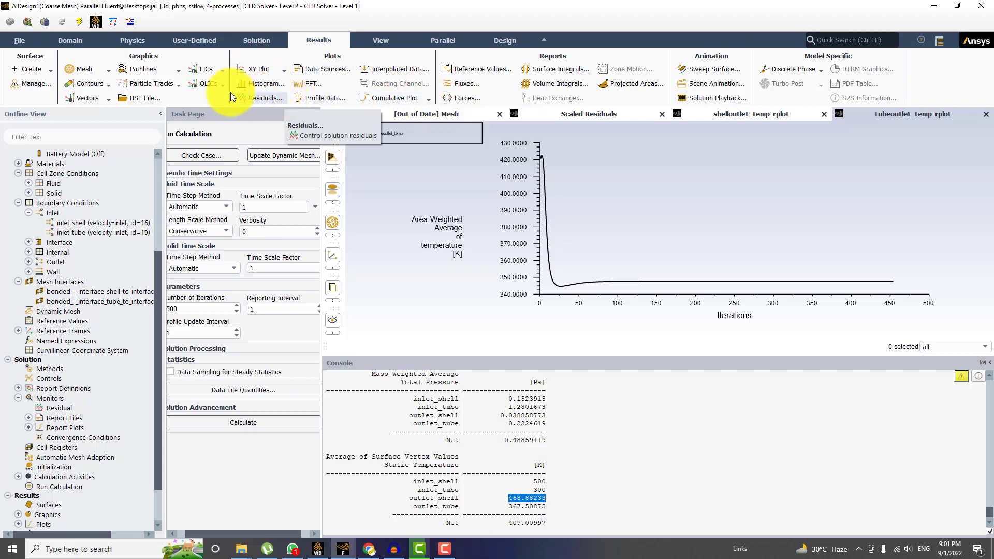
left_click(51, 69)
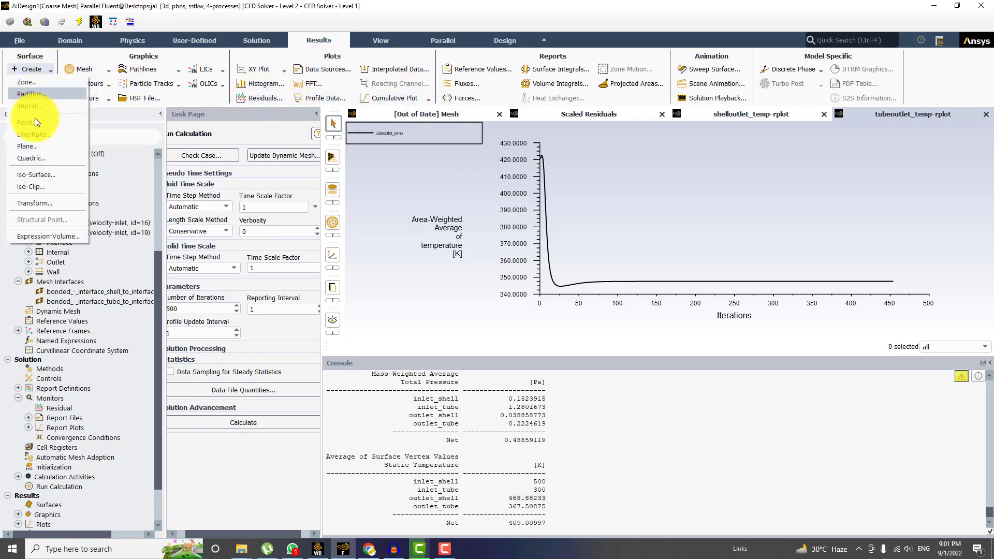
left_click(35, 176)
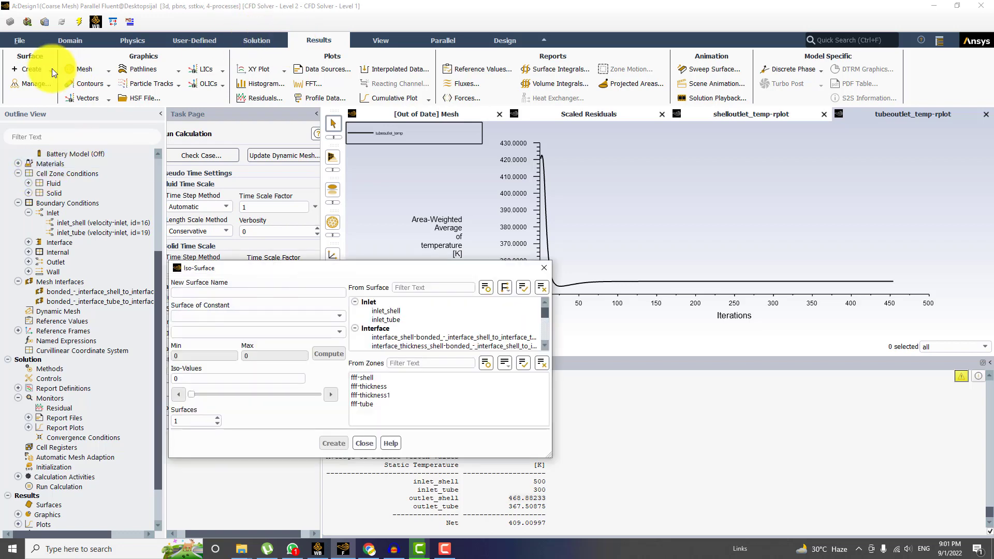
left_click(86, 72)
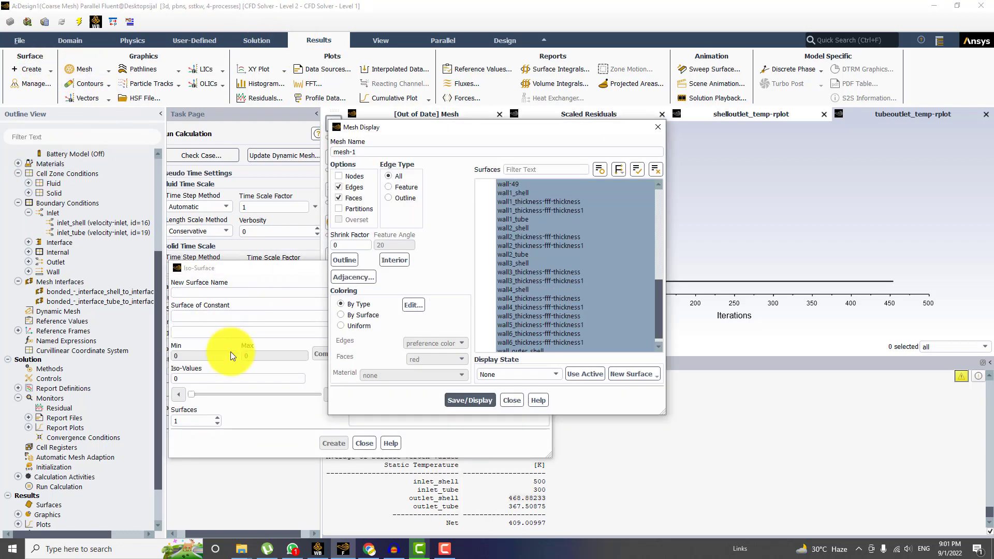
left_click(470, 400)
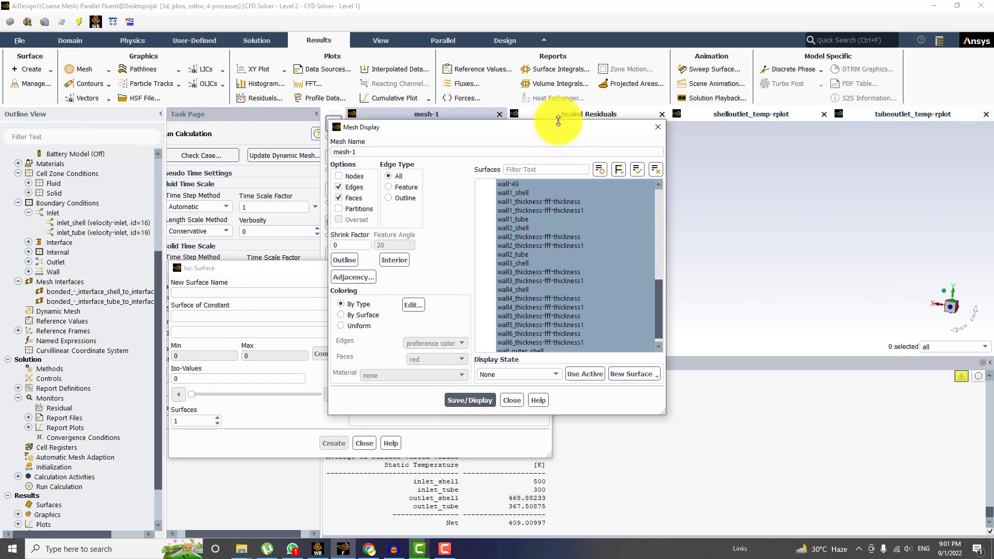
left_click_drag(561, 125, 668, 369)
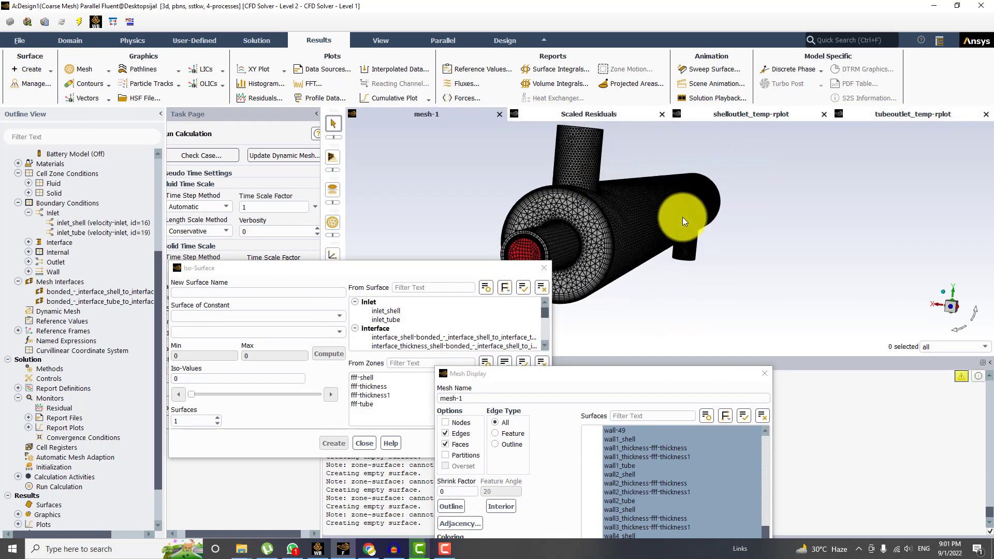
left_click_drag(682, 221, 758, 273)
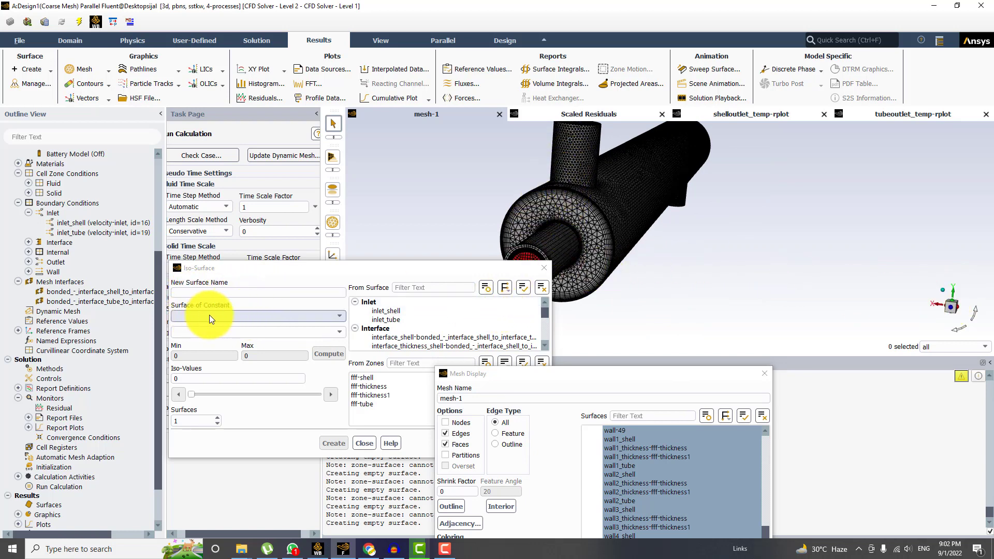
Step: Create iso-surface x-coordinate-45 on Mesh X-Coordinate at iso-value 0
left_click(220, 315)
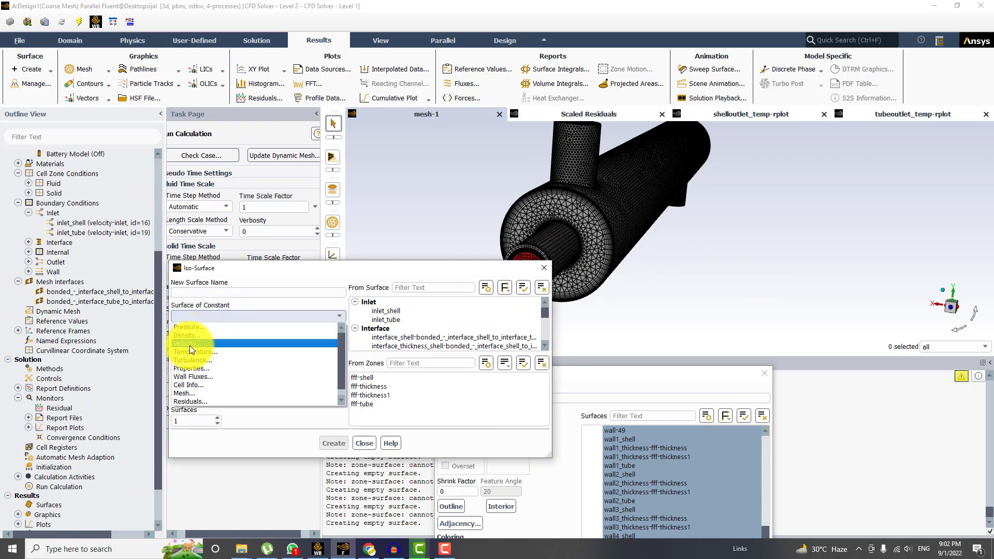
left_click(187, 395)
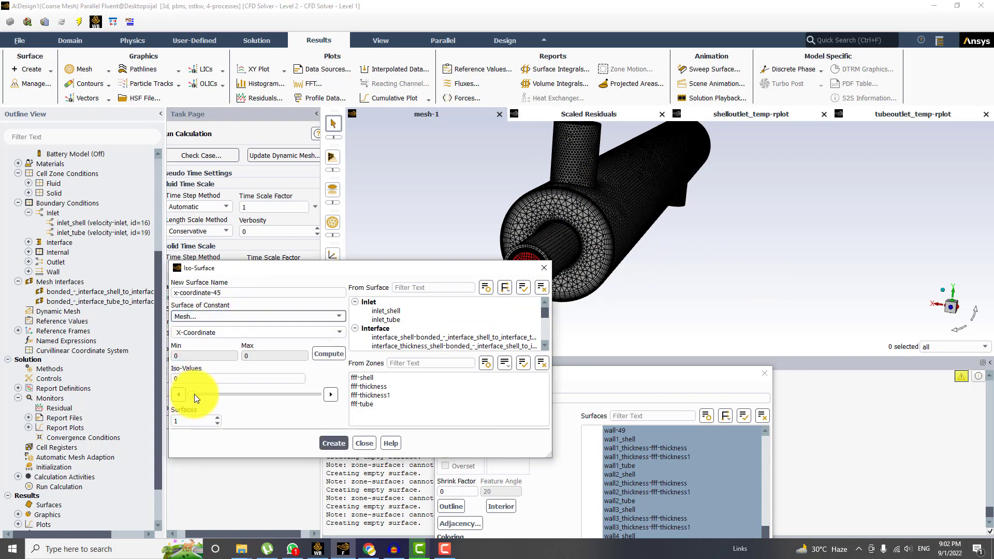
left_click(340, 331)
left_click(289, 332)
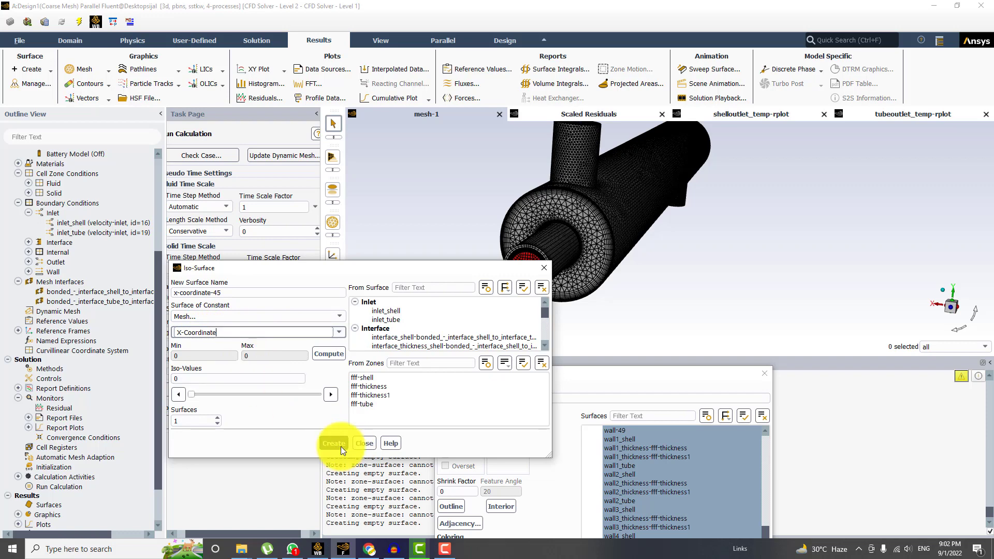
left_click(325, 353)
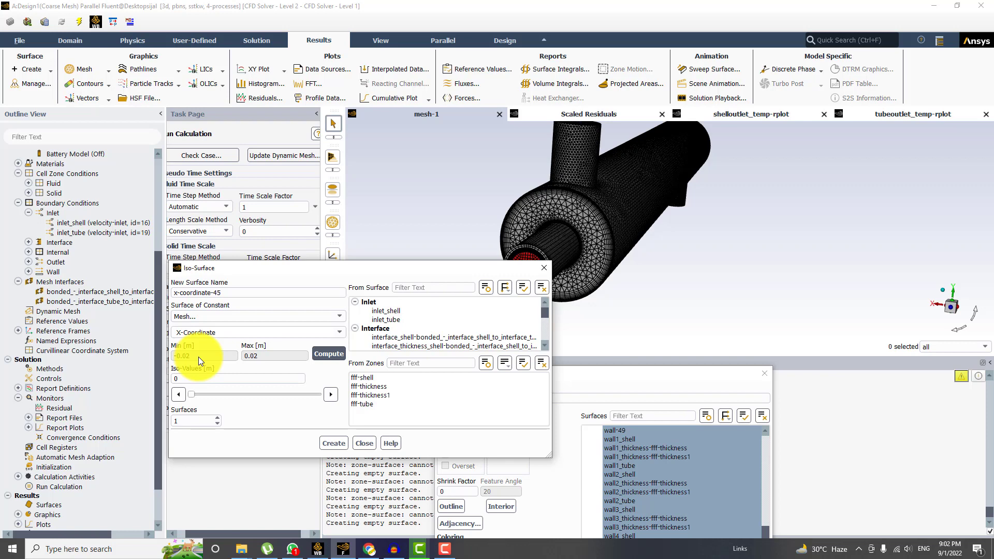
double_click(176, 378)
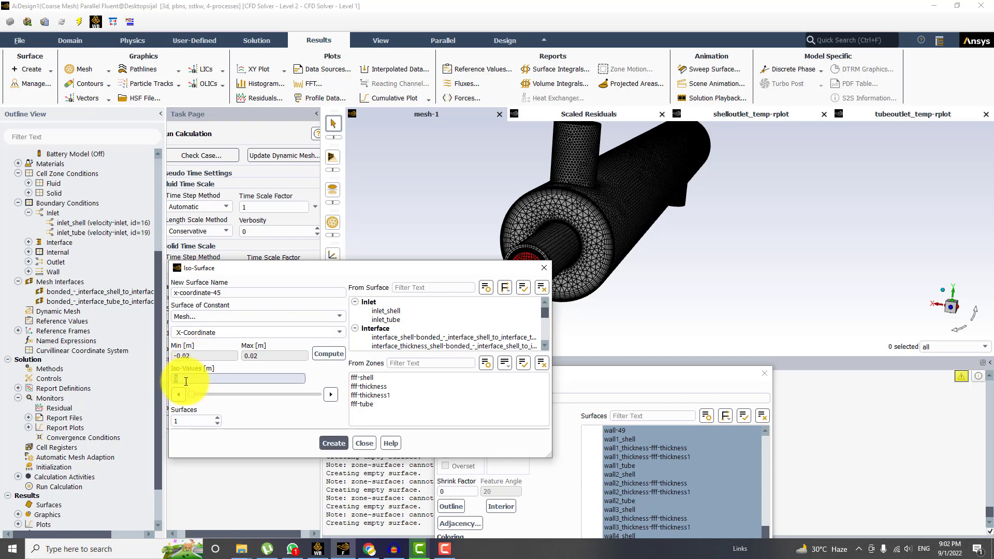
left_click(337, 443)
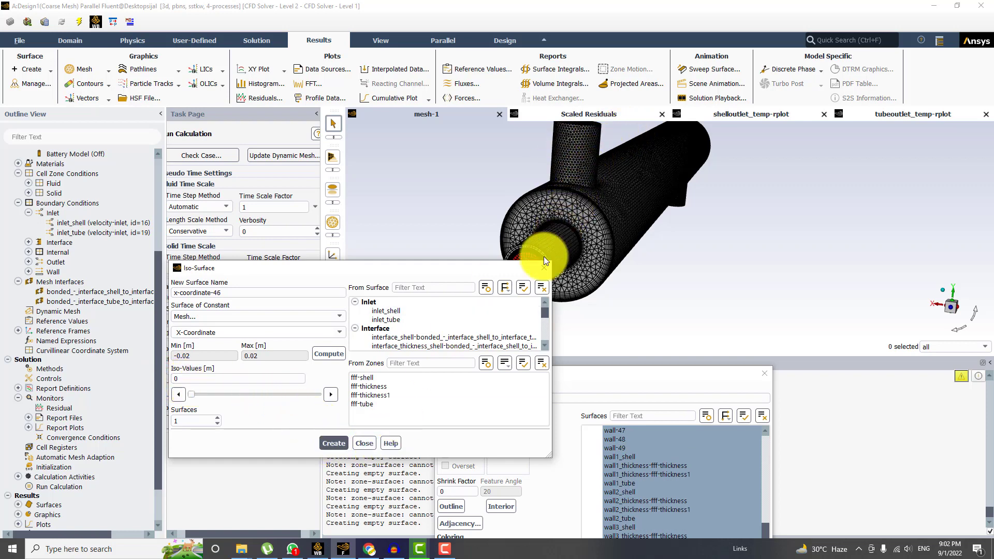
left_click(364, 443)
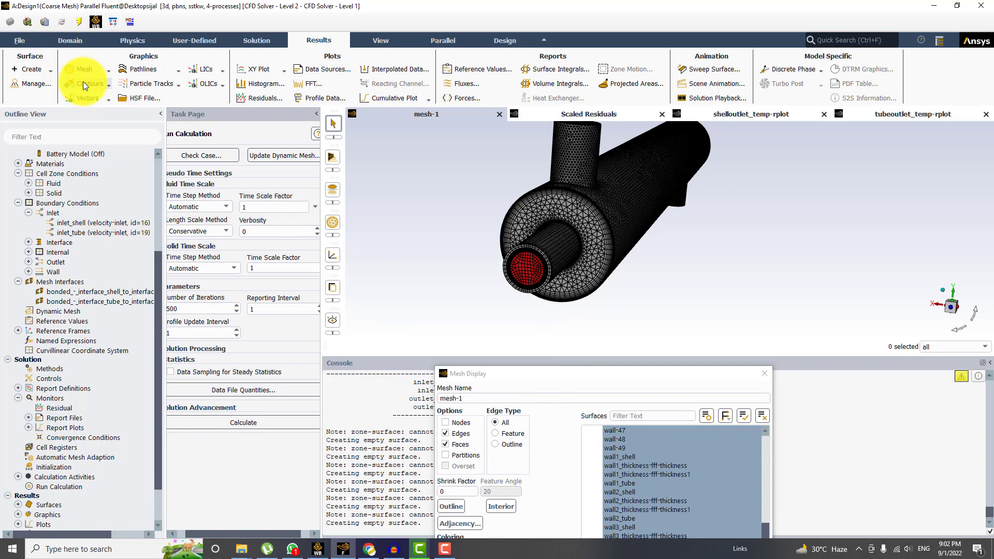
Step: Create contour-1 of static pressure on x-coordinate-45 and display it
left_click(73, 96)
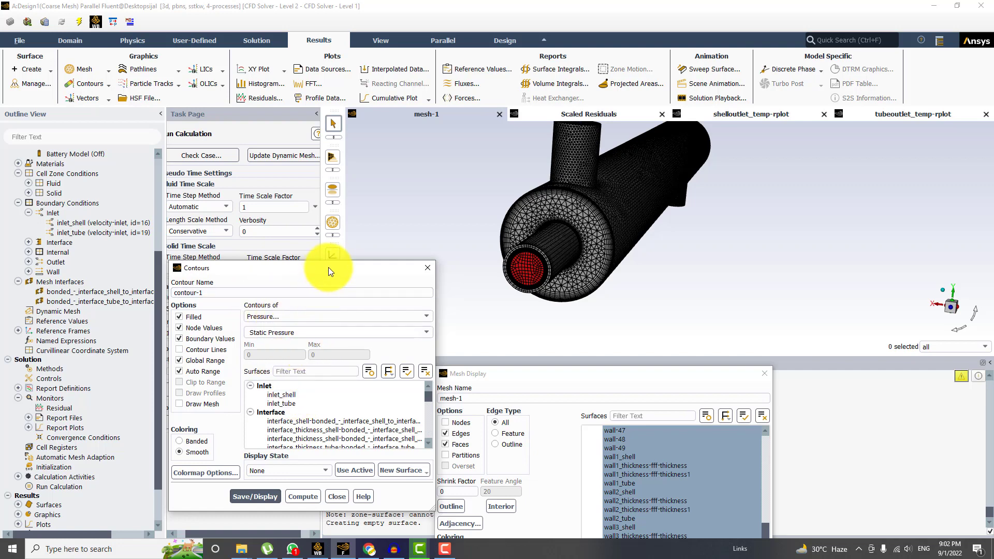
left_click_drag(364, 262, 365, 172)
scroll(310, 413, "down", 2)
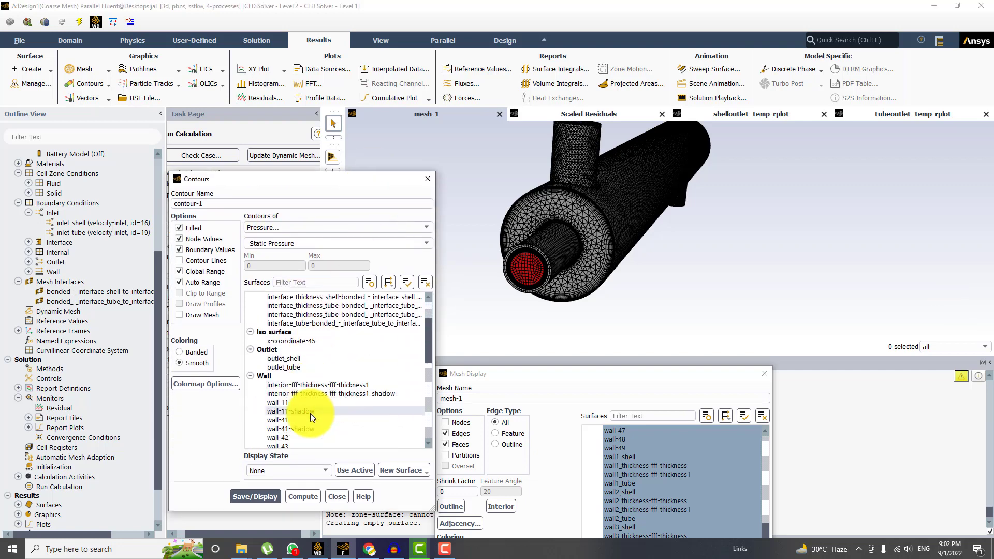
left_click(307, 342)
left_click(254, 496)
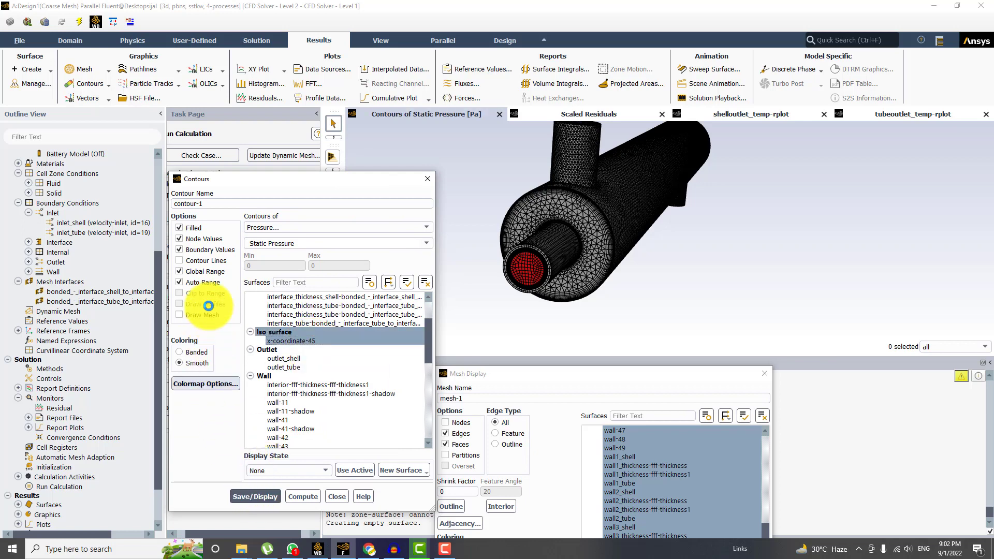
left_click(272, 500)
left_click_drag(638, 263, 611, 239)
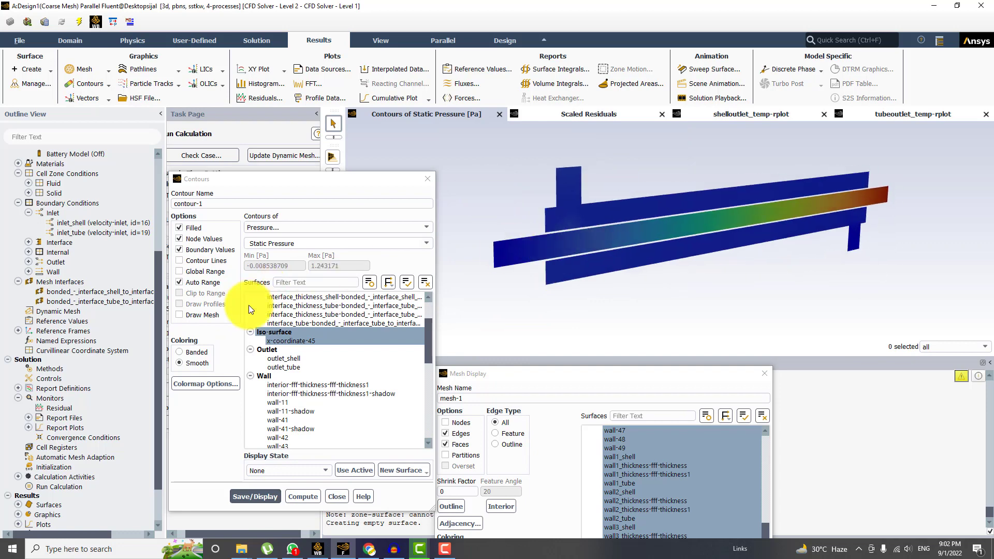
Step: Overlay the mesh as an outline only, redraw the pressure contour and reveal its legend
left_click(203, 314)
left_click(368, 221)
left_click(413, 220)
left_click(457, 355)
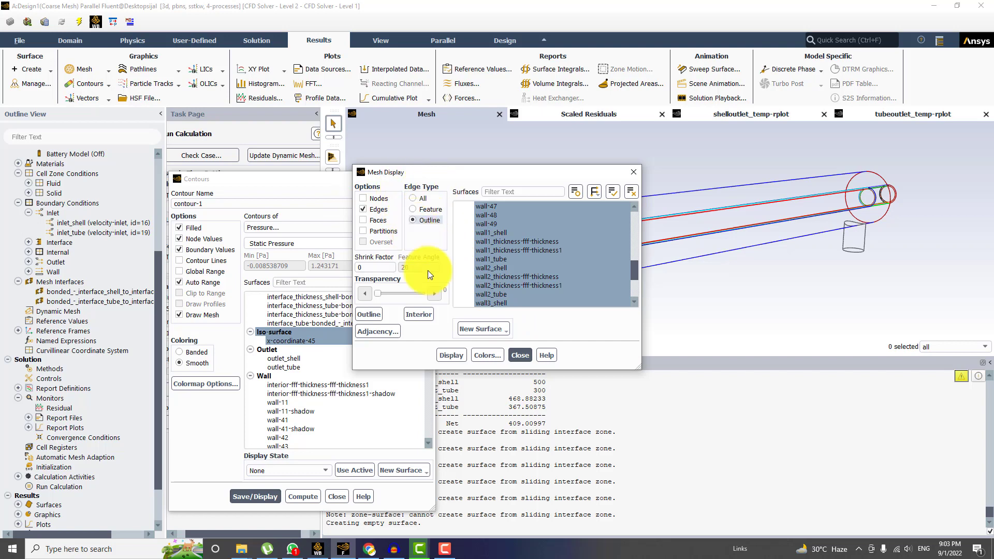
left_click(520, 355)
left_click(255, 496)
left_click_drag(569, 198, 248, 144)
mouse_move(505, 211)
left_mouse_down()
mouse_move(519, 212)
mouse_move(497, 206)
left_mouse_up()
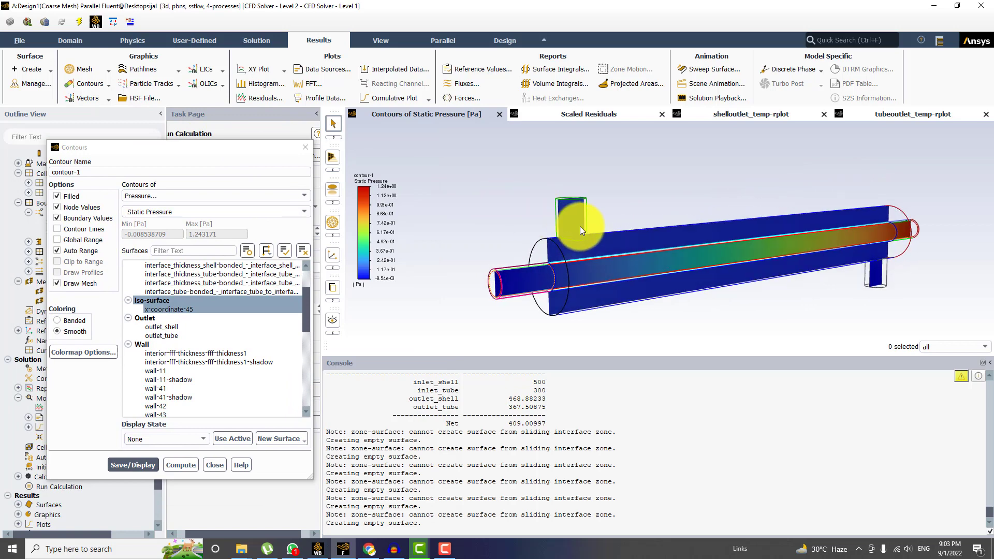
left_click_drag(598, 223, 524, 222)
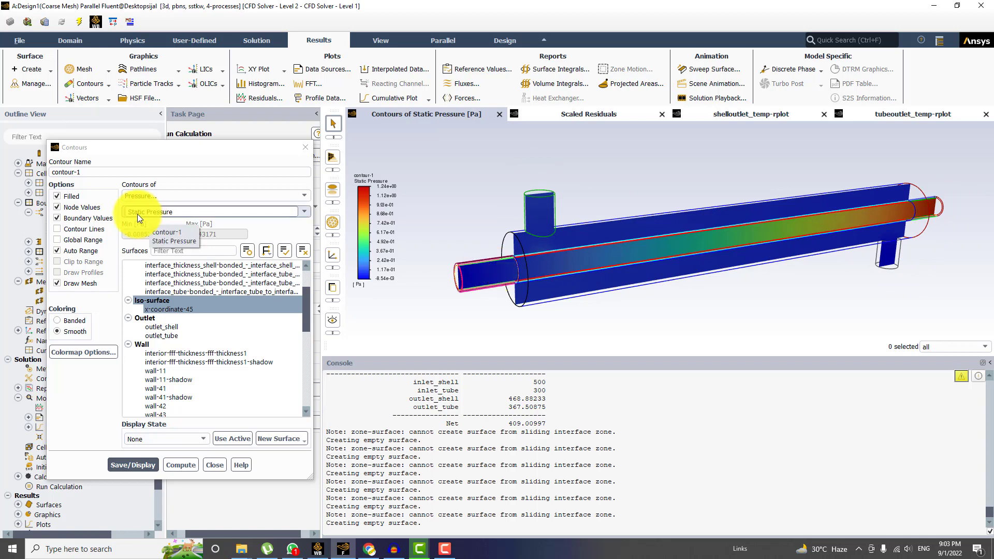
Step: Switch the contour to Velocity Magnitude and display it, viewing the tube end
left_click(150, 197)
left_click(148, 279)
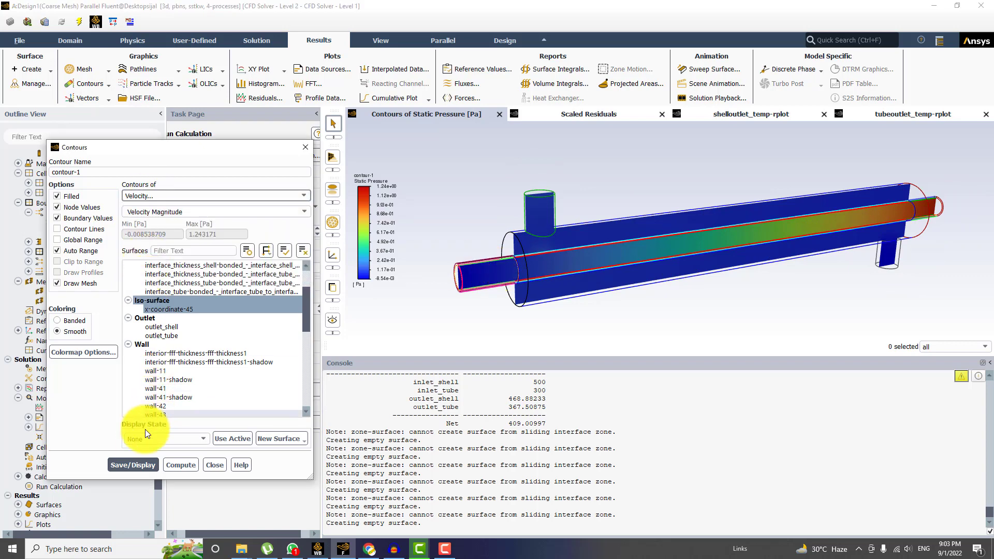
left_click(138, 466)
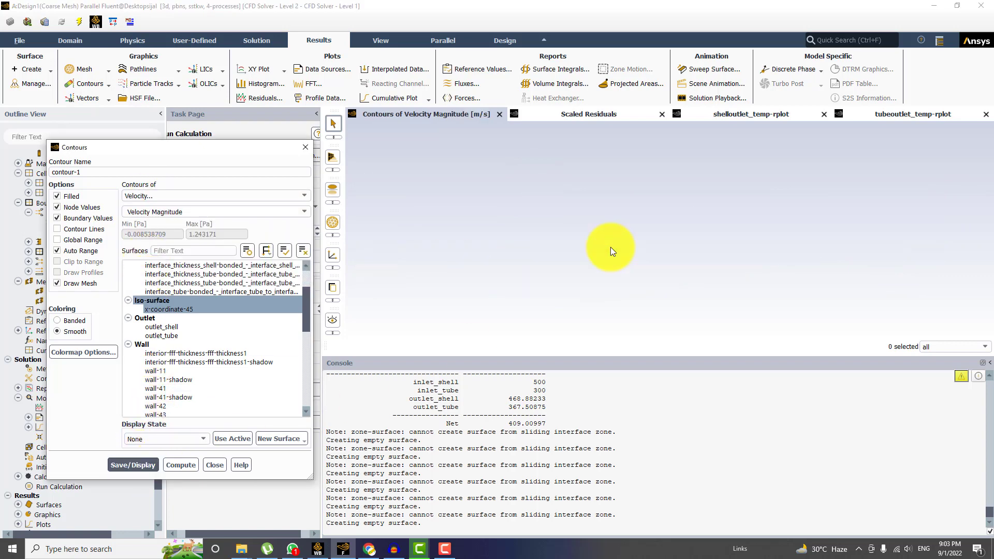
left_click_drag(564, 249, 591, 275)
left_click_drag(337, 246, 700, 252)
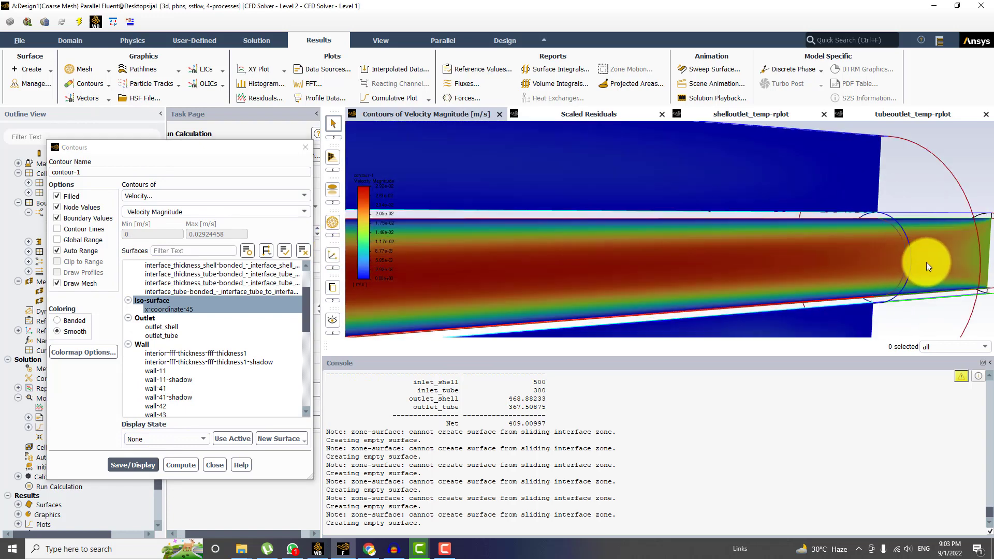
left_click_drag(926, 266, 746, 260)
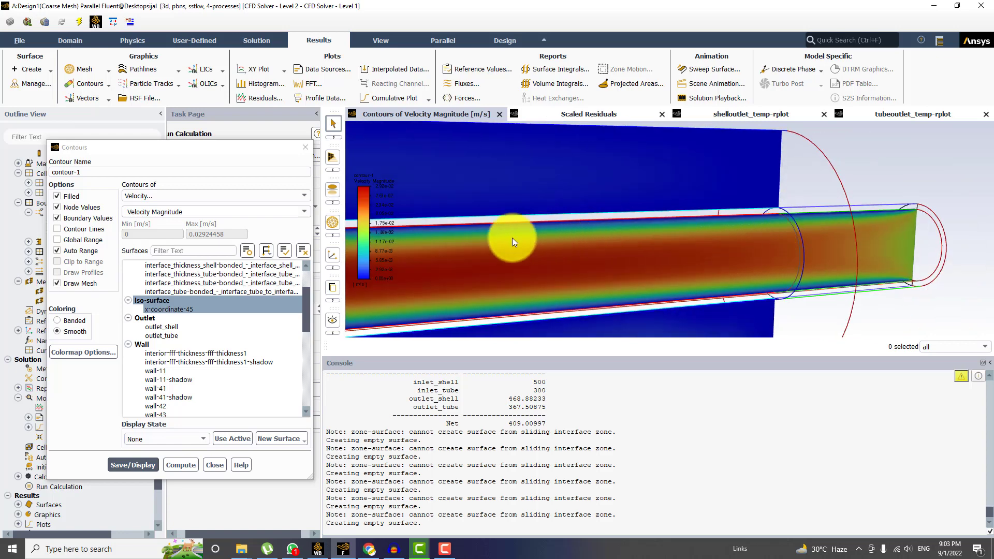
left_click_drag(495, 241, 468, 271)
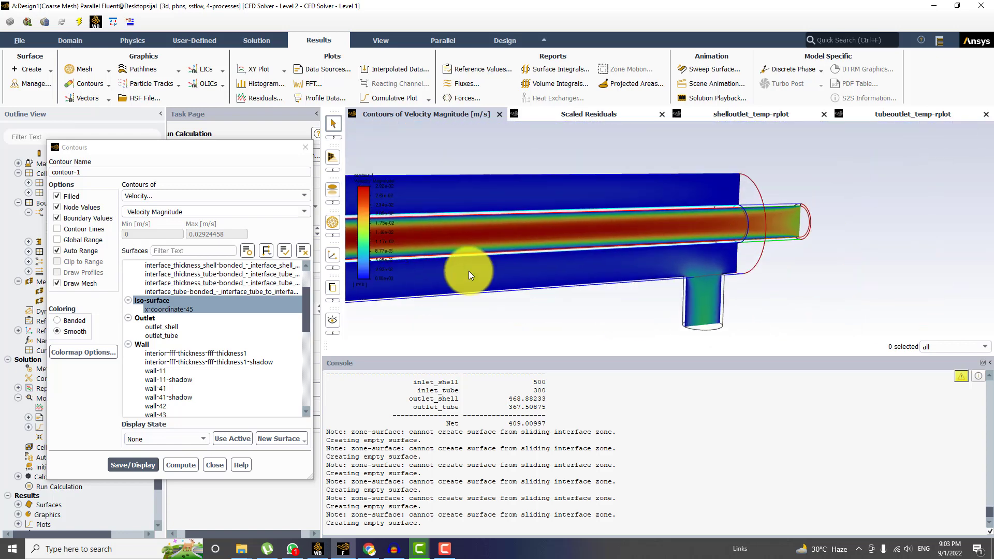
Step: Make the velocity contours banded with a colormap size of 20
left_click(66, 321)
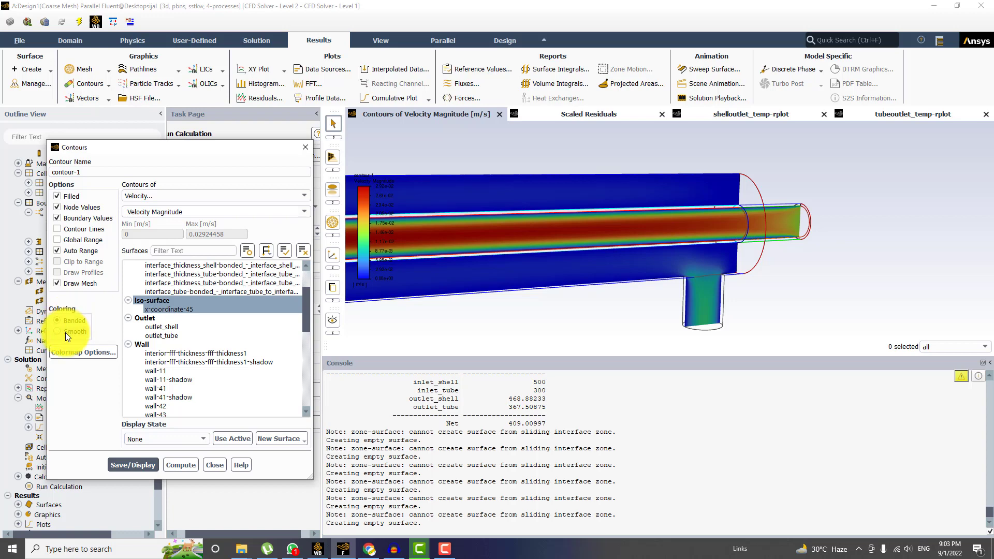
left_click(91, 354)
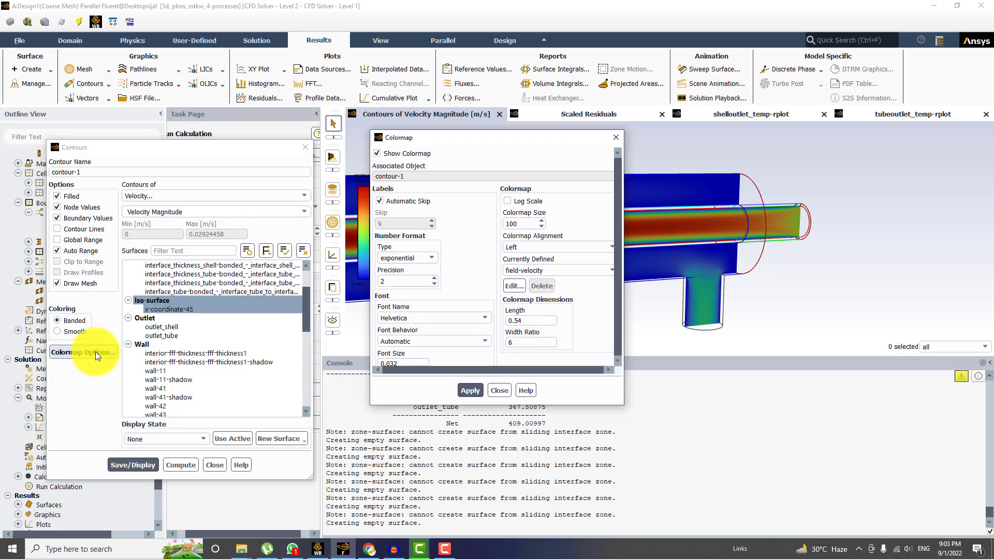
double_click(522, 223)
type("2")
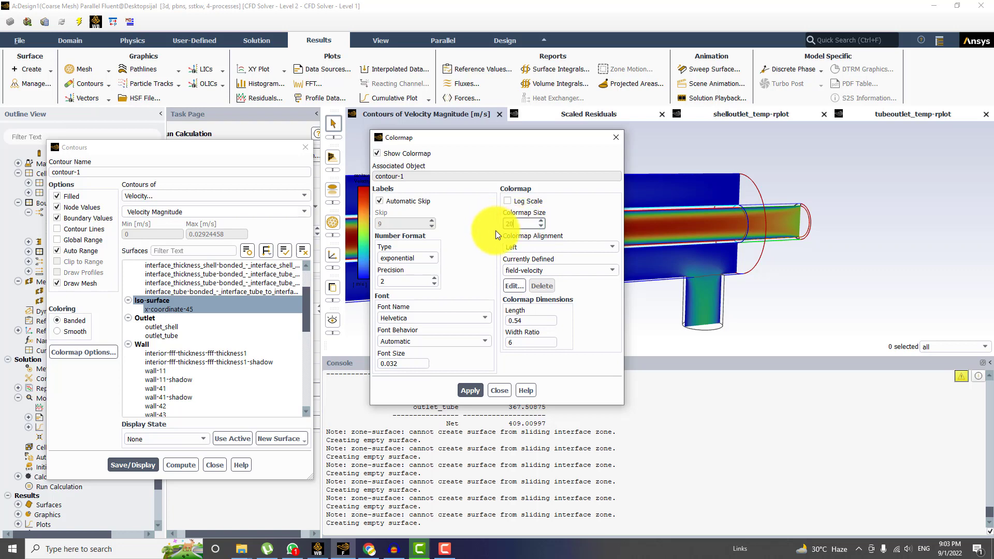
type("0")
left_click(471, 390)
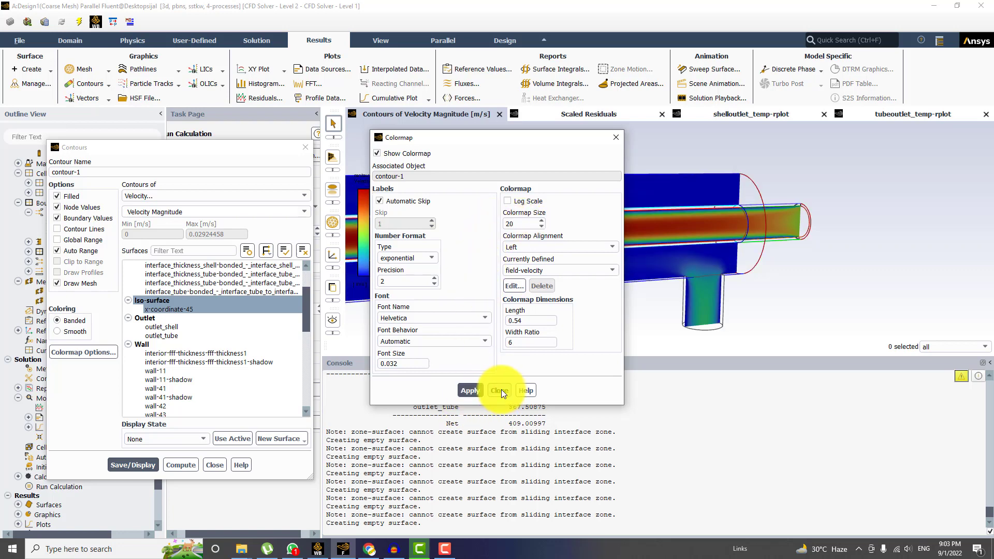
left_click(500, 391)
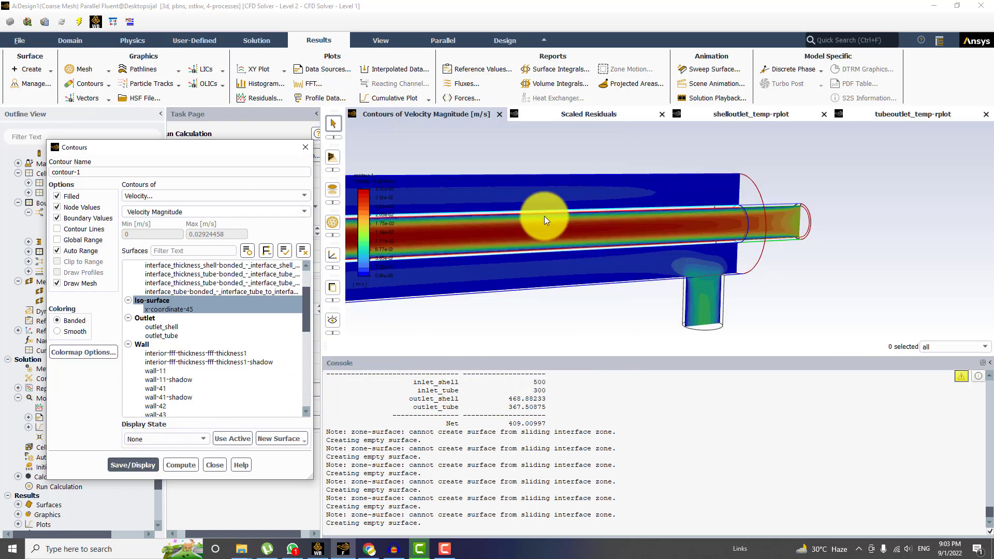
left_click_drag(556, 209, 627, 223)
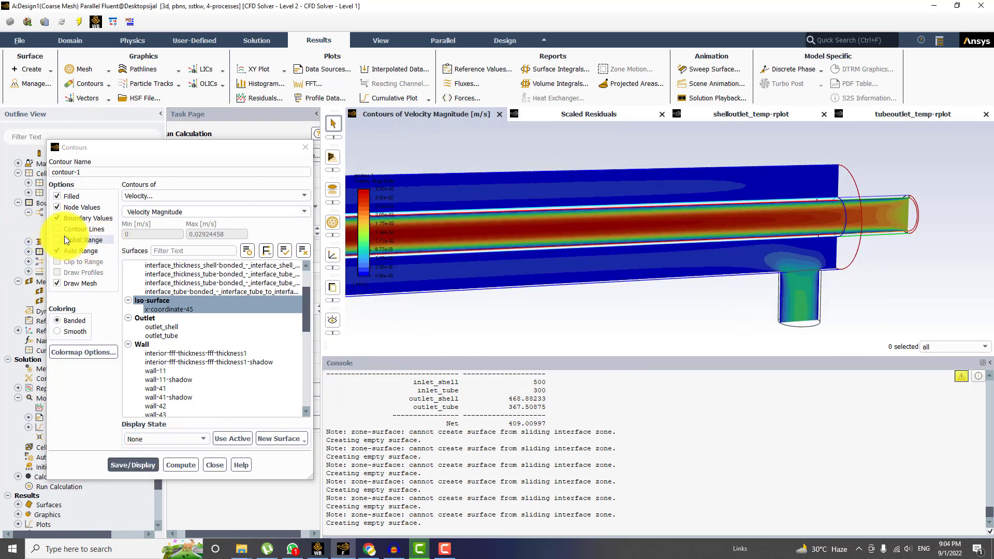
Step: Turn on contour lines and redraw the velocity plot (0 to 0.02924458 m/s)
left_click(79, 230)
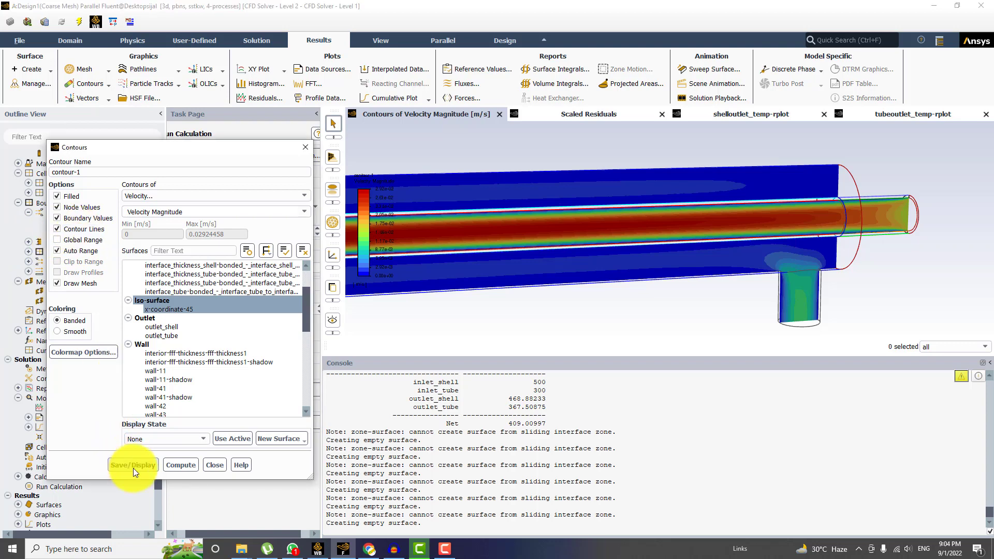
left_click(132, 465)
left_click(819, 250)
left_click_drag(818, 250, 466, 227)
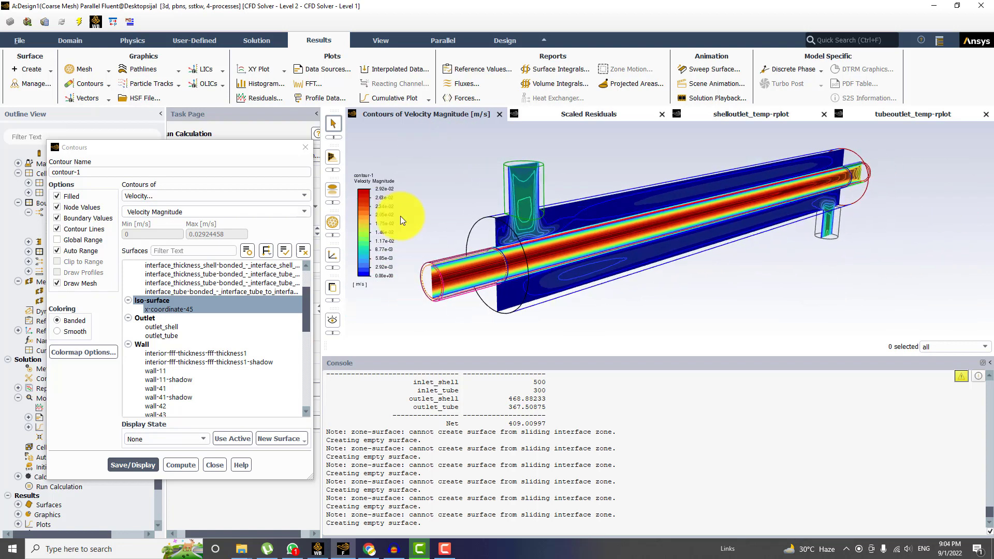
Step: Switch the contour to Static Temperature and display it on x-coordinate-45
left_click(156, 197)
left_click(145, 224)
left_click(141, 463)
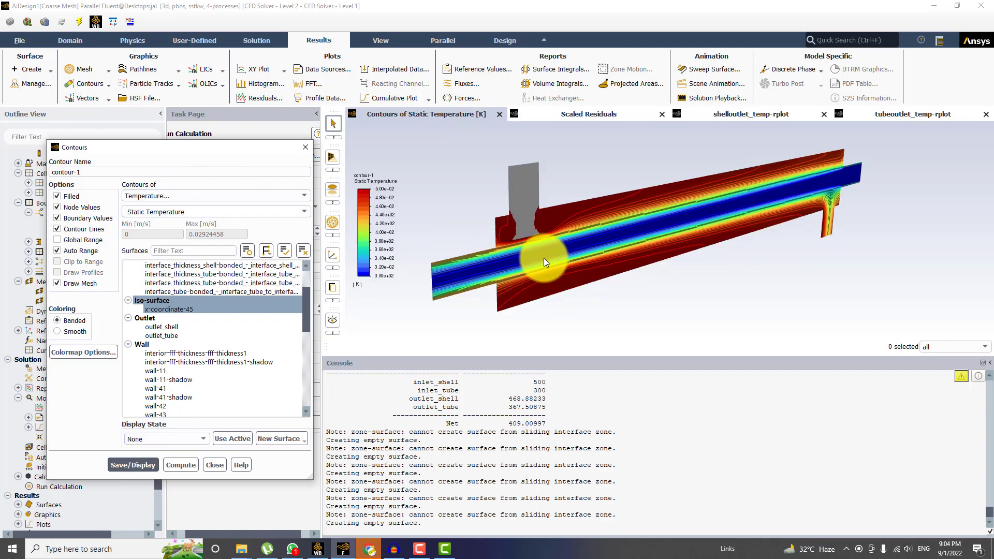
left_click_drag(544, 257, 592, 237)
Step: Try the plot without mesh outline, auto range and clipping, then restore the outline and auto range
scroll(592, 237, "up", 10)
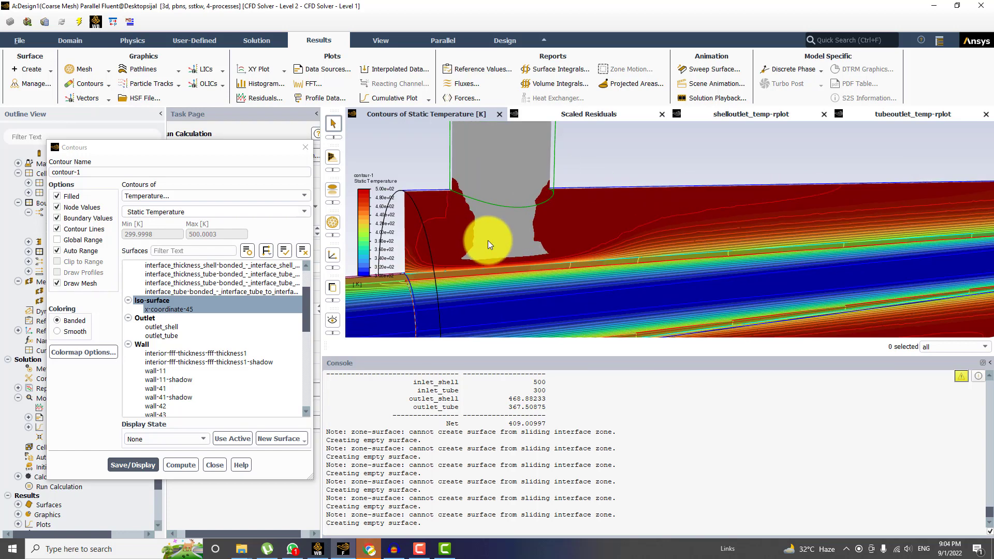
left_click(66, 285)
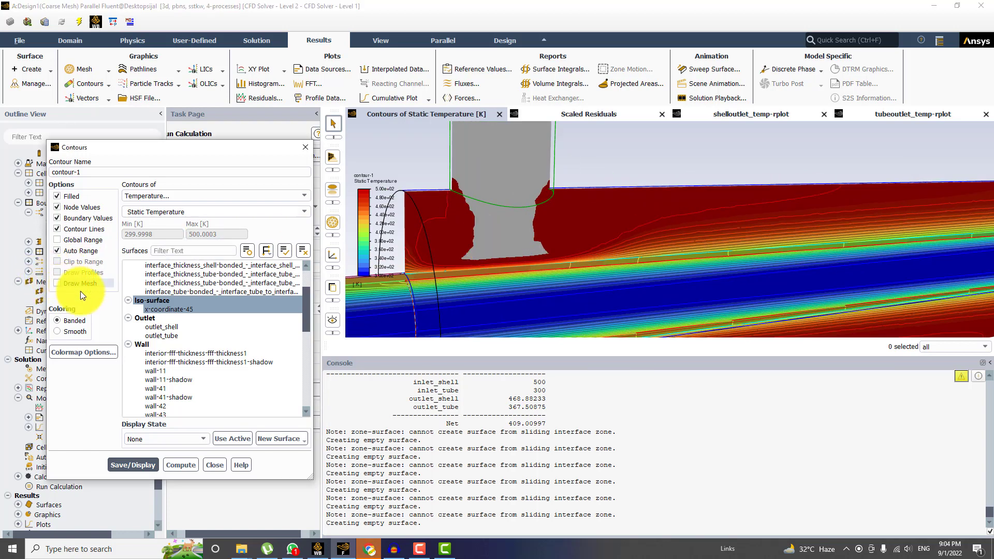
left_click(127, 462)
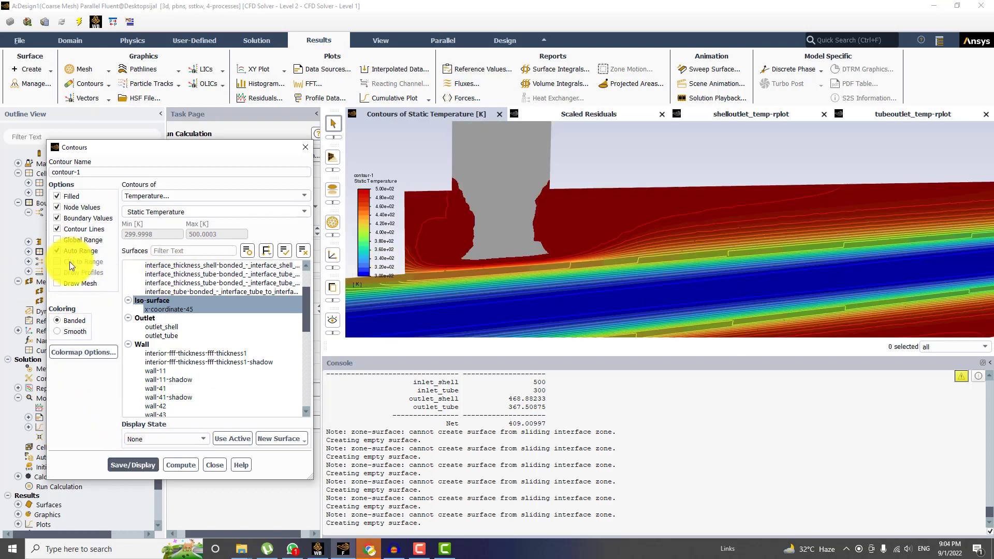
left_click(70, 253)
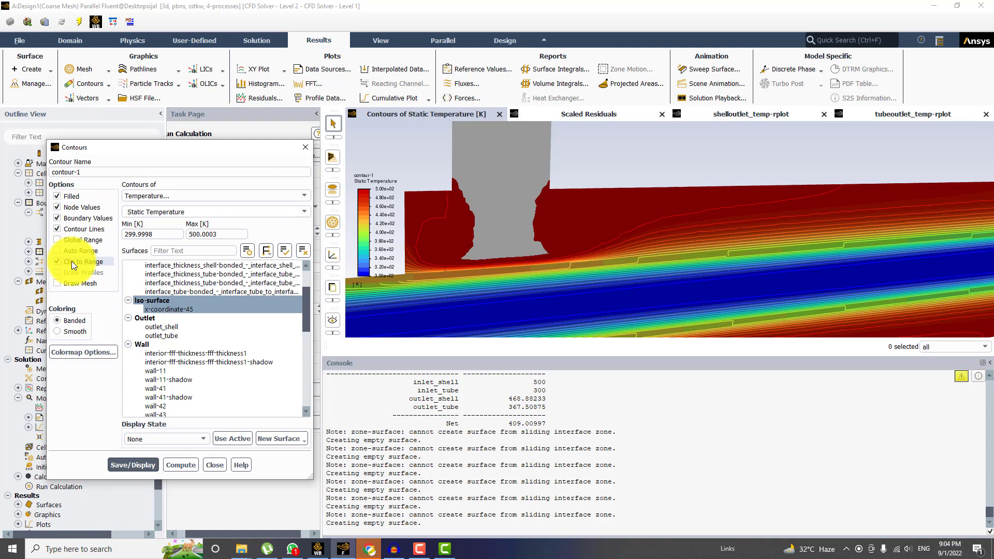
left_click(72, 261)
left_click(134, 464)
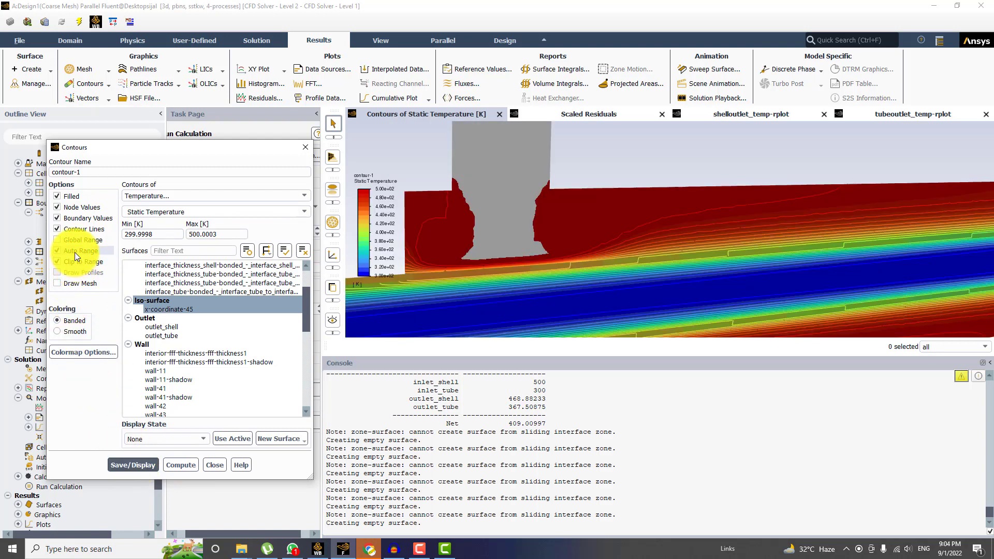
left_click(75, 254)
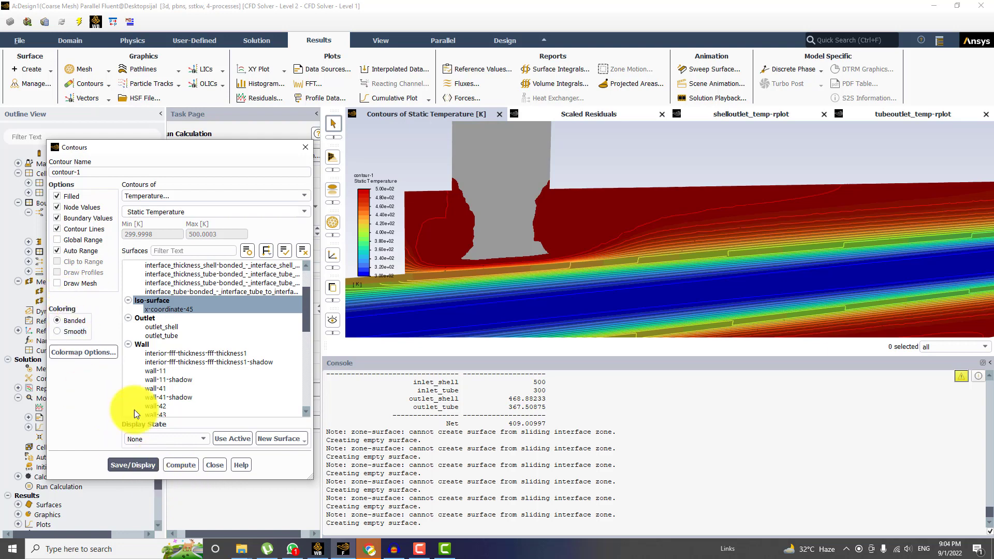
left_click(90, 285)
left_click(128, 462)
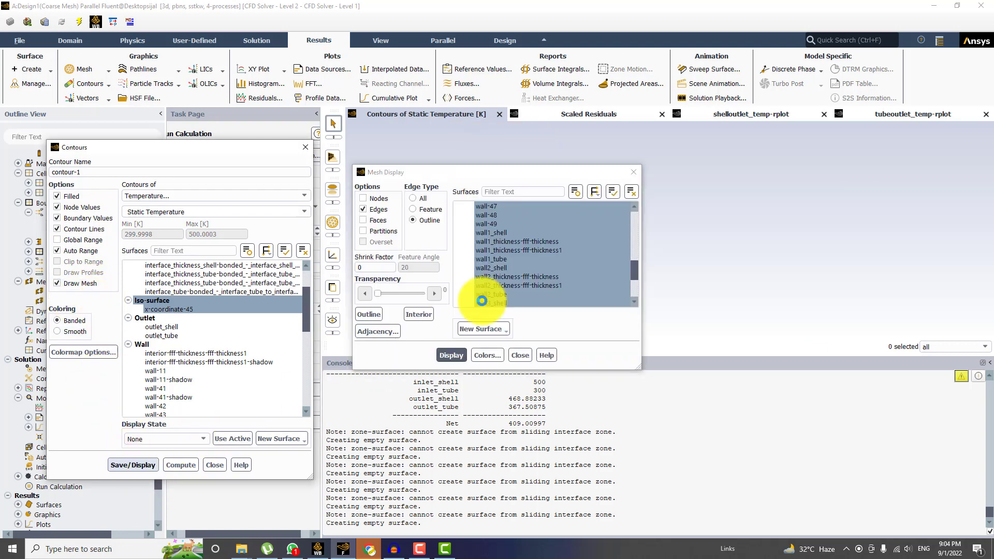
Step: Close Mesh Display and orbit around the exchanger to inspect the 300–500 K temperature field
left_click(633, 172)
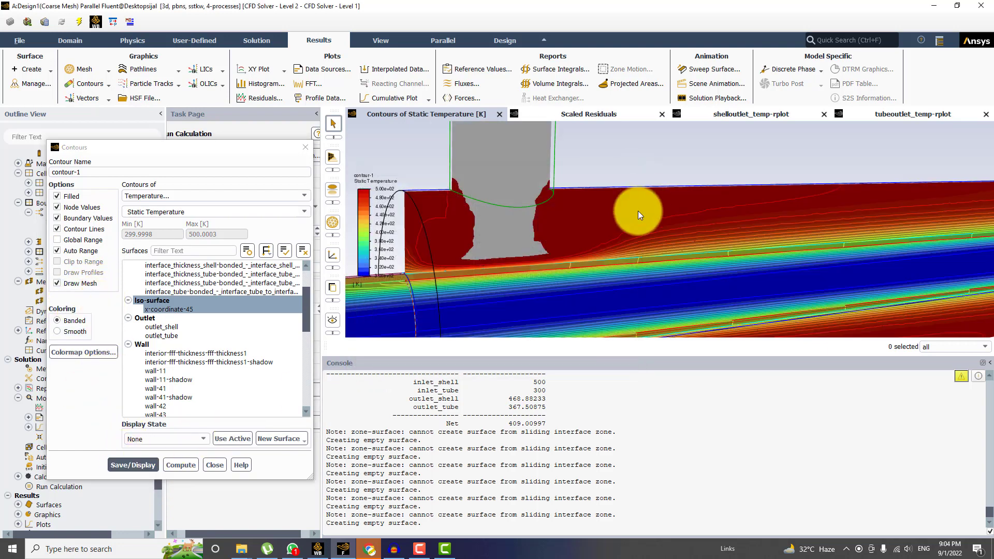
scroll(642, 266, "down", 3)
right_click_drag(648, 267, 563, 157)
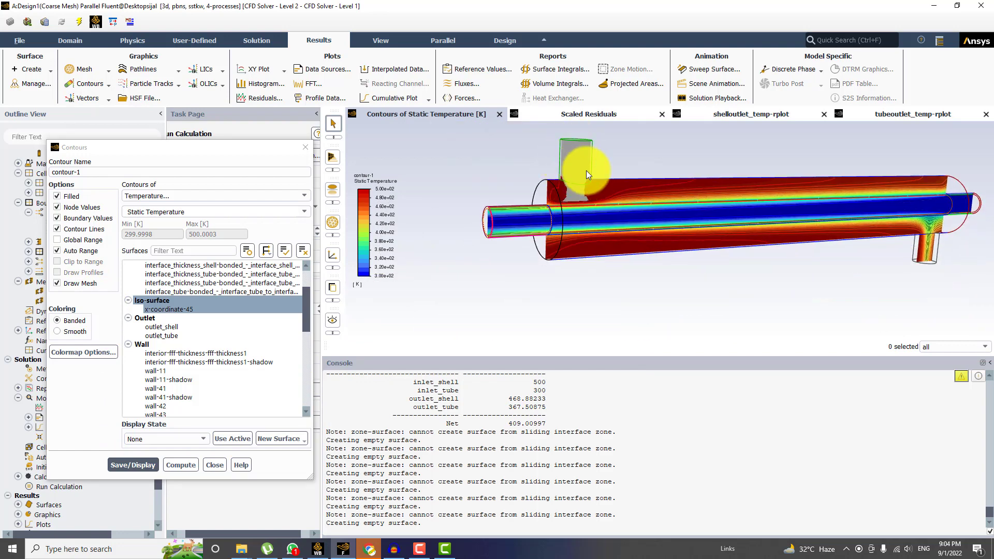
right_click_drag(622, 193, 530, 211)
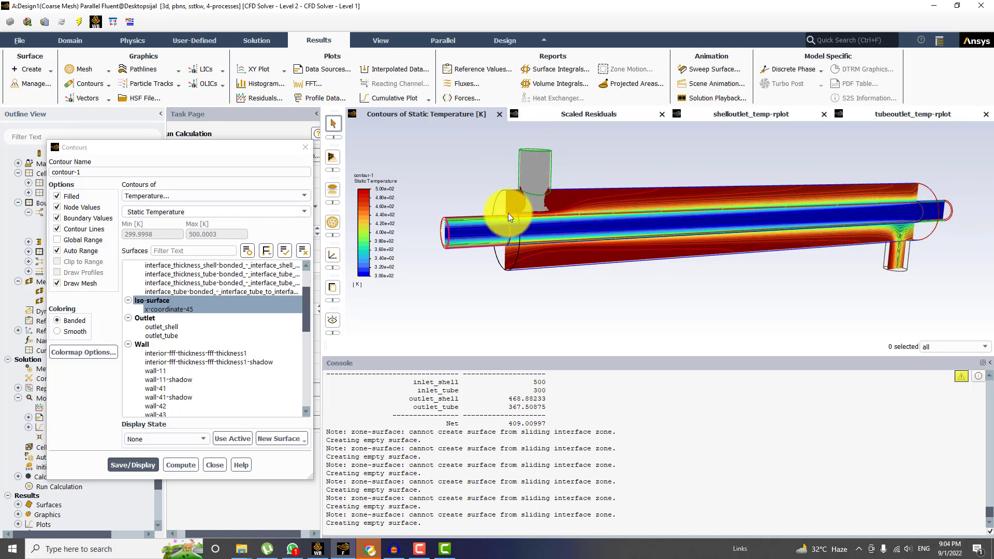
left_click_drag(509, 214, 561, 227)
scroll(562, 231, "up", 5)
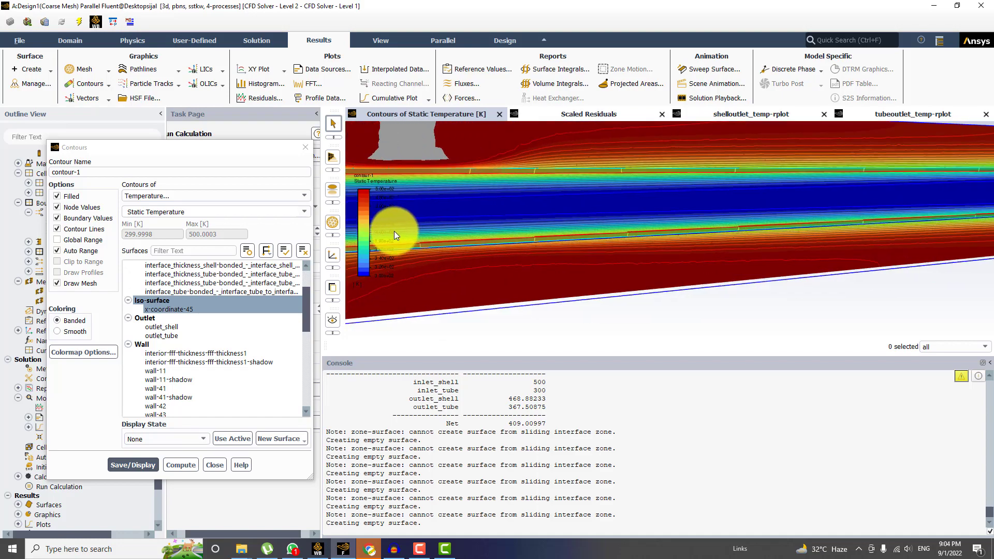
left_click_drag(611, 194, 644, 219)
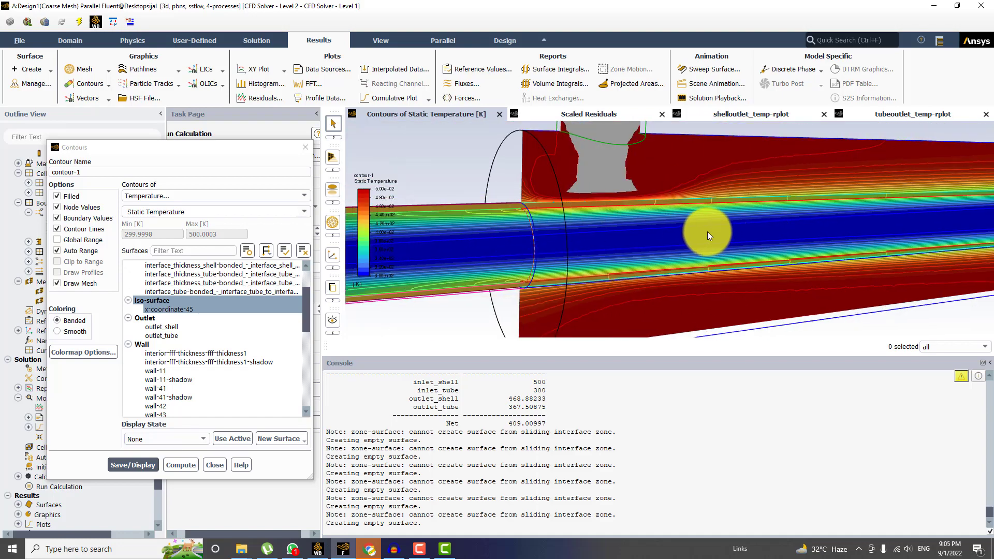
left_click_drag(702, 232, 794, 209)
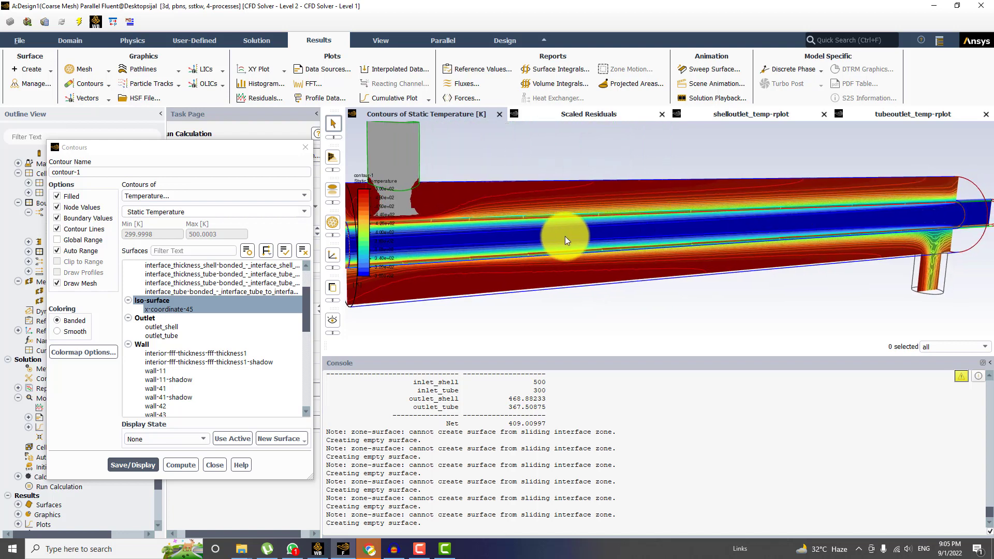
left_click_drag(591, 234, 603, 231)
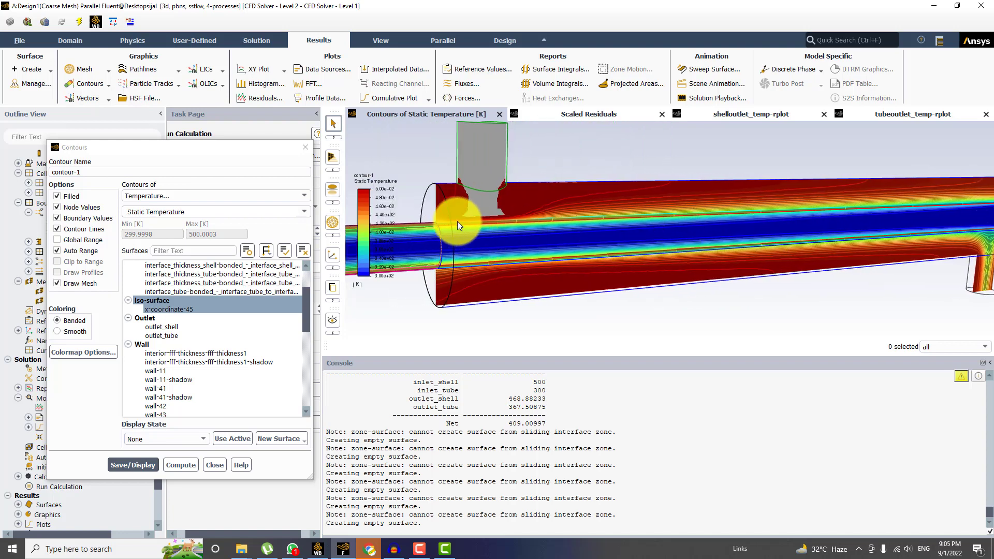
scroll(458, 221, "down", 3)
scroll(452, 226, "up", 4)
left_click_drag(452, 226, 916, 212)
left_click_drag(764, 216, 581, 215)
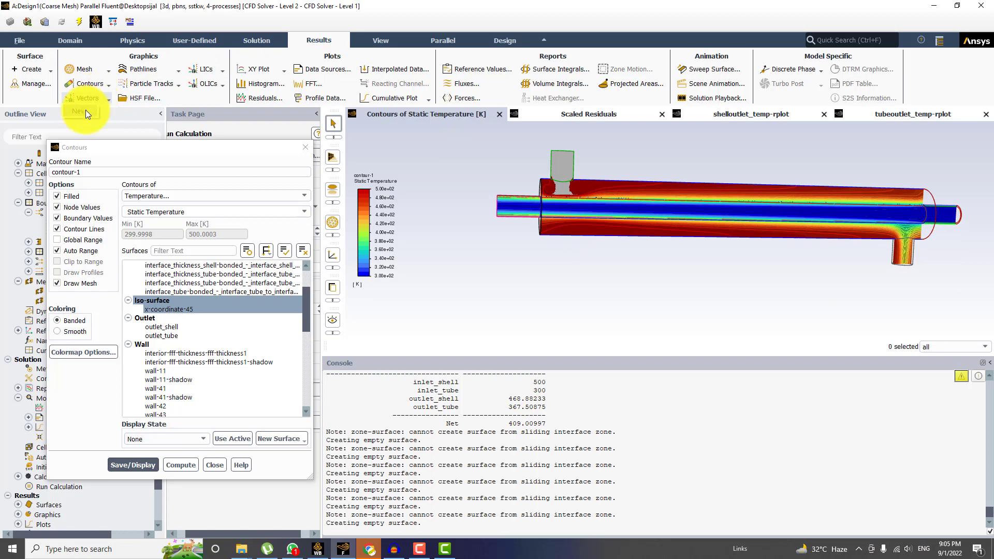
Step: Start a new velocity vector plot on the x-coordinate-45 plane with the mesh outline drawn
left_click(85, 110)
left_click_drag(288, 271, 212, 142)
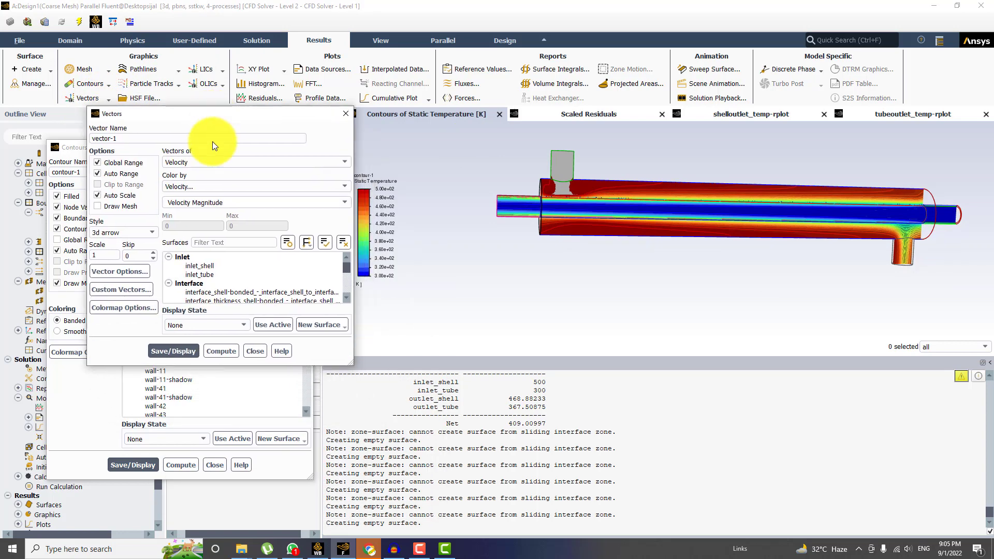
left_click(116, 207)
left_click(632, 170)
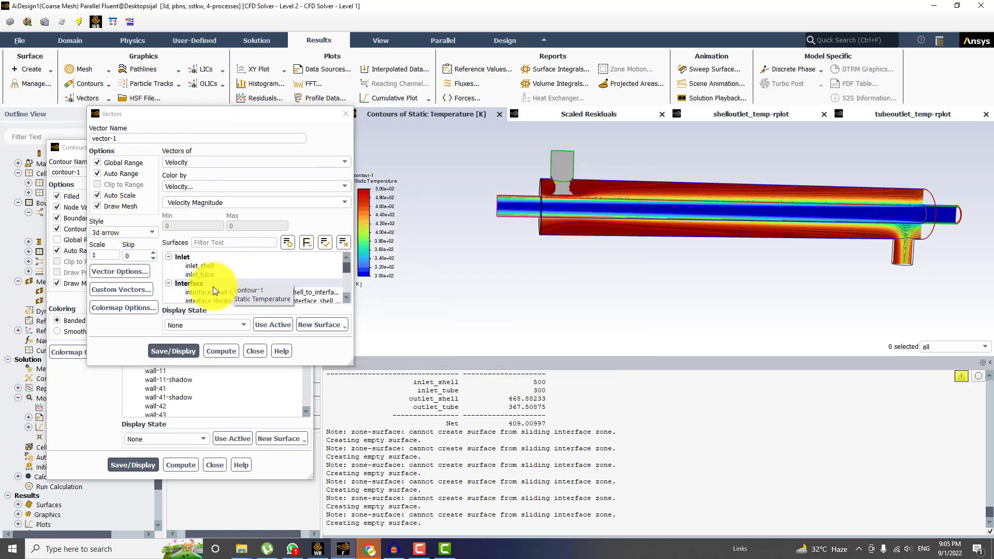
scroll(210, 282, "down", 3)
left_click(207, 274)
left_click(177, 344)
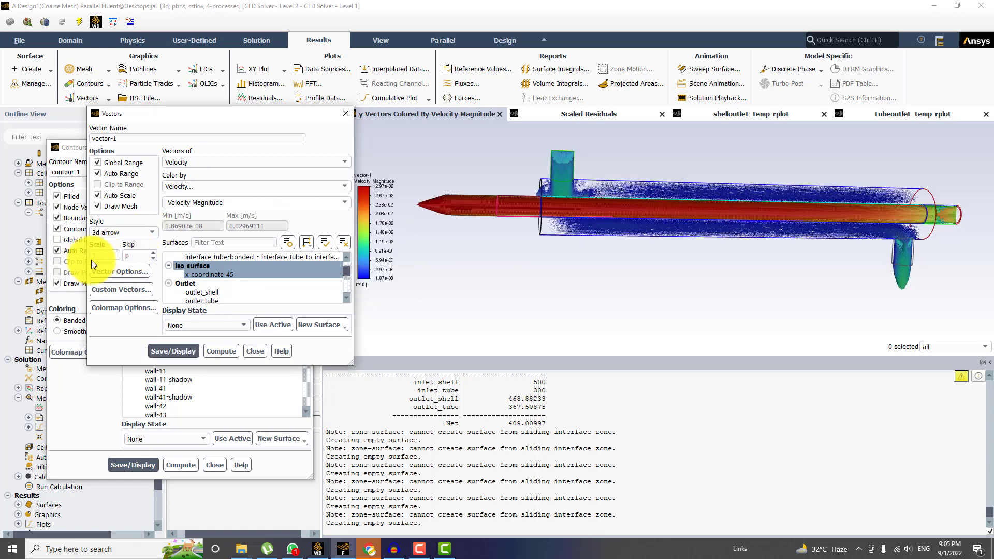
Step: Make the vectors fixed length at scale 0.001 and redisplay them
double_click(106, 255)
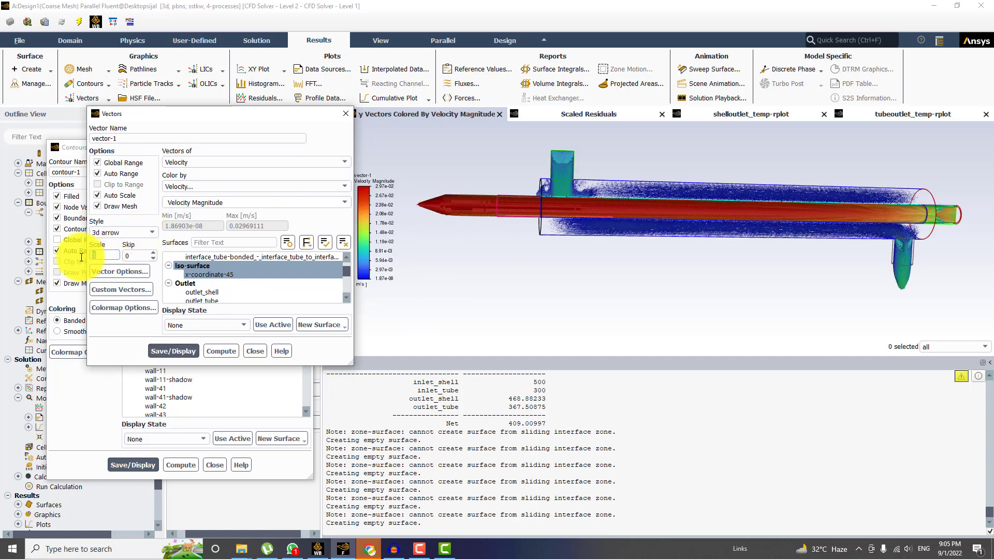
left_click(109, 272)
left_click(191, 297)
left_click(191, 382)
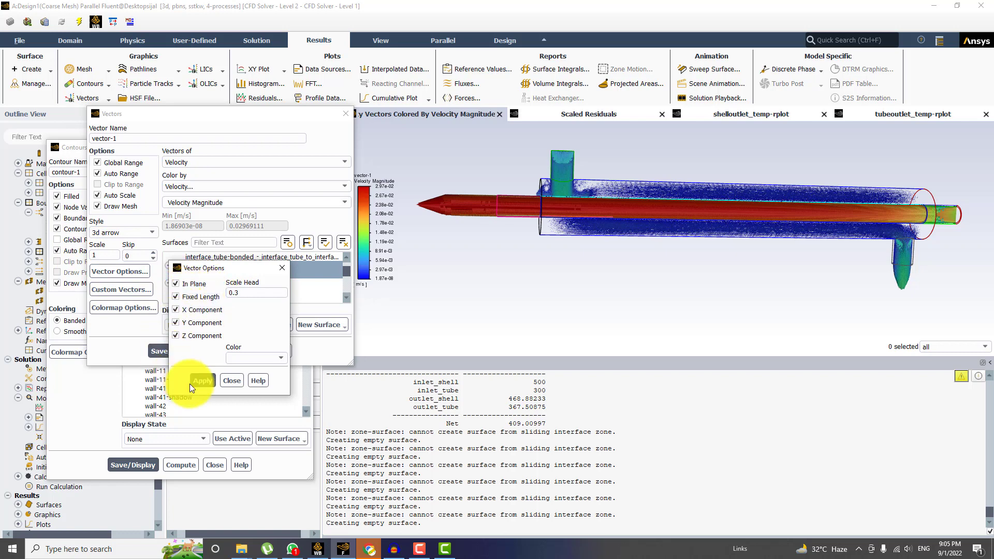
left_click(231, 380)
type("0.001")
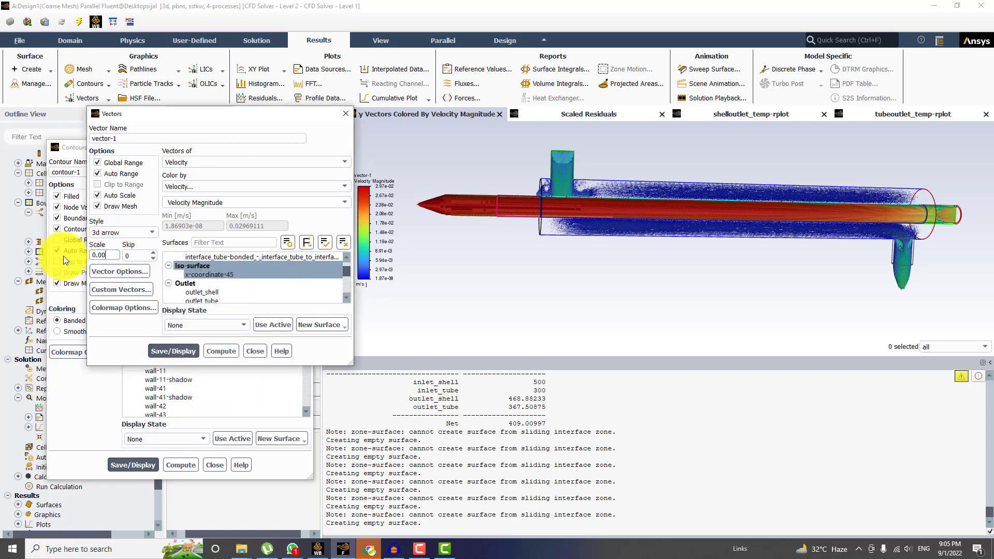
left_click(176, 352)
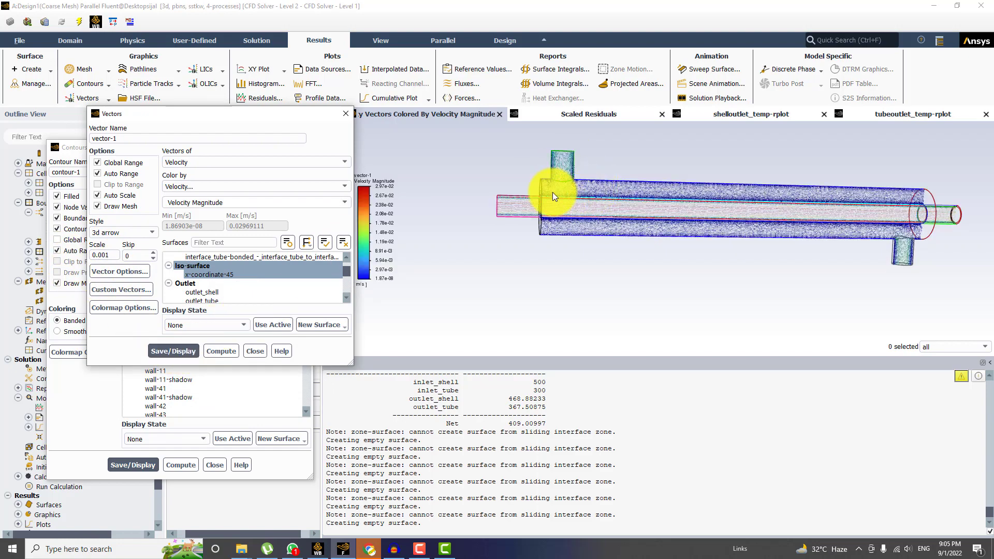
scroll(552, 192, "up", 5)
scroll(549, 192, "up", 2)
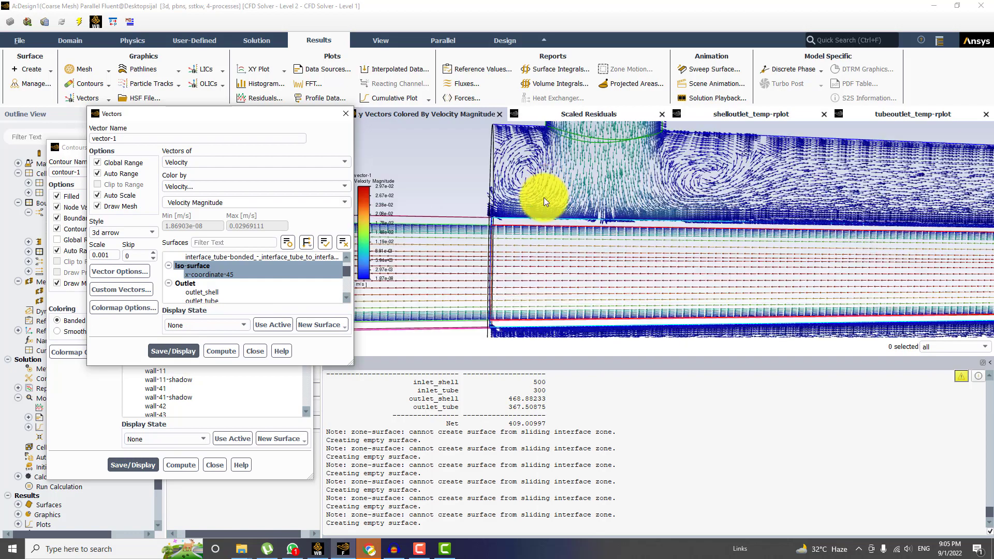
left_click_drag(529, 232, 592, 184)
left_click_drag(514, 186, 536, 272)
mouse_move(525, 225)
left_mouse_down()
mouse_move(534, 227)
mouse_move(523, 173)
mouse_move(562, 189)
mouse_move(525, 228)
left_mouse_up()
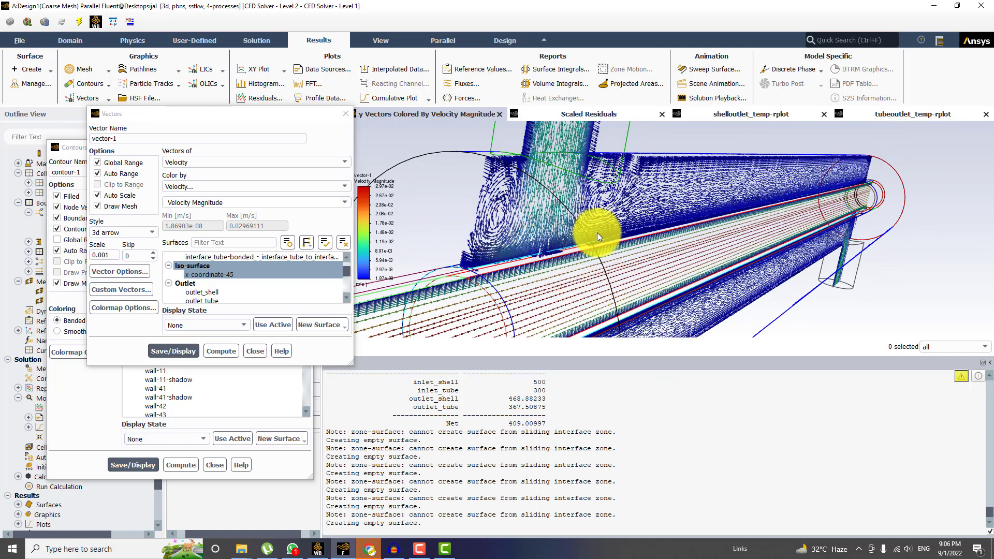
left_click_drag(628, 237, 533, 252)
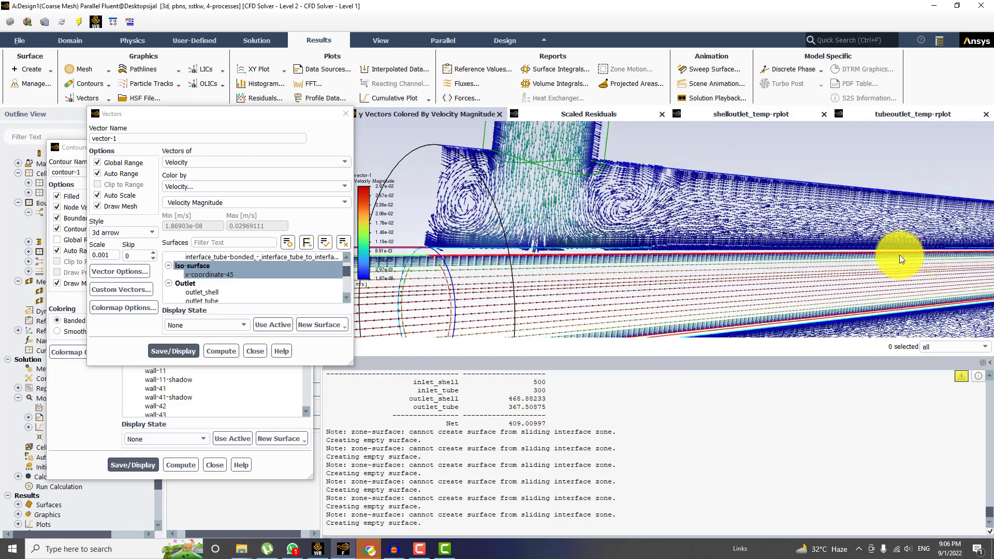
left_click_drag(765, 237, 780, 212)
left_click_drag(576, 212, 759, 187)
left_click_drag(717, 230, 483, 171)
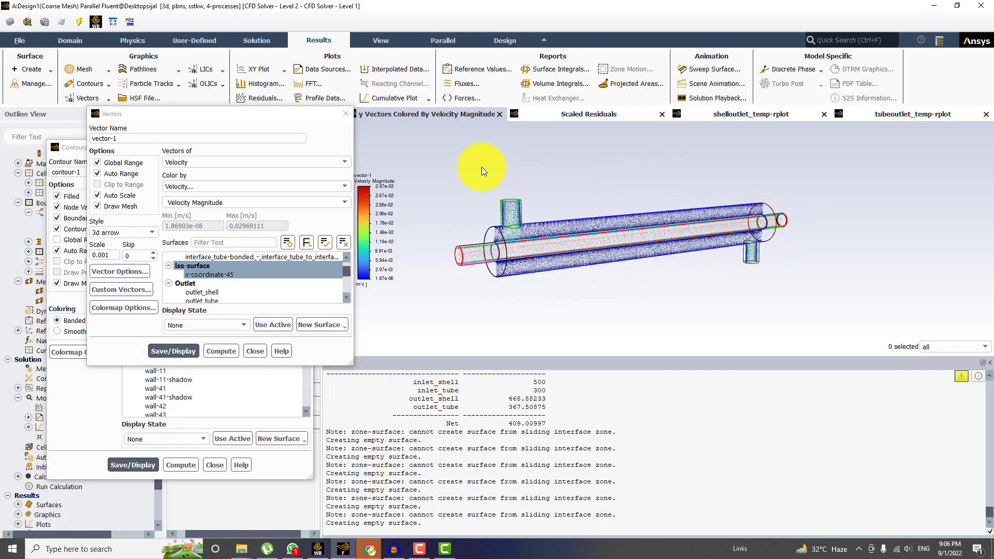
Step: Close the Vectors and Contours dialogs and start a new Line/Rake surface, line-46
left_click(350, 115)
left_click(299, 143)
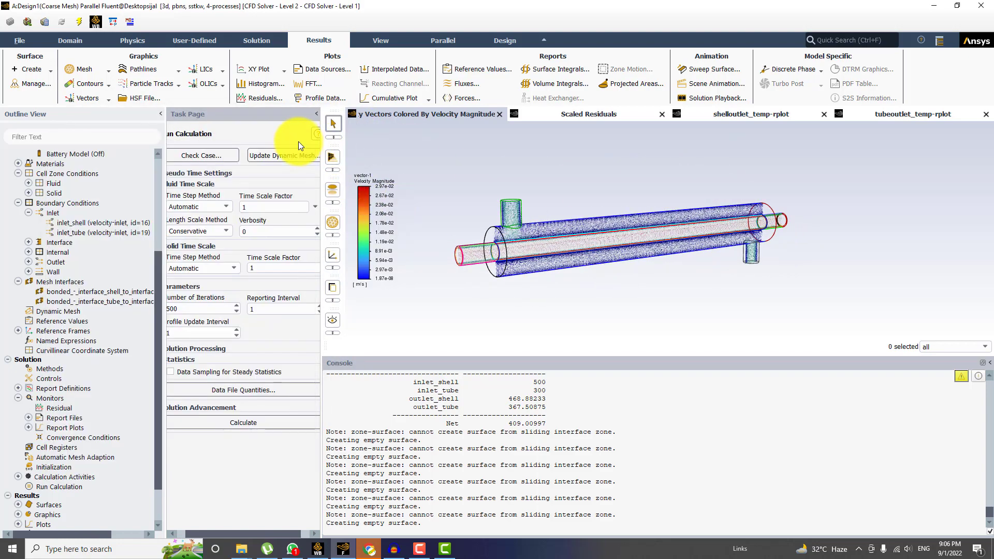
left_click(37, 68)
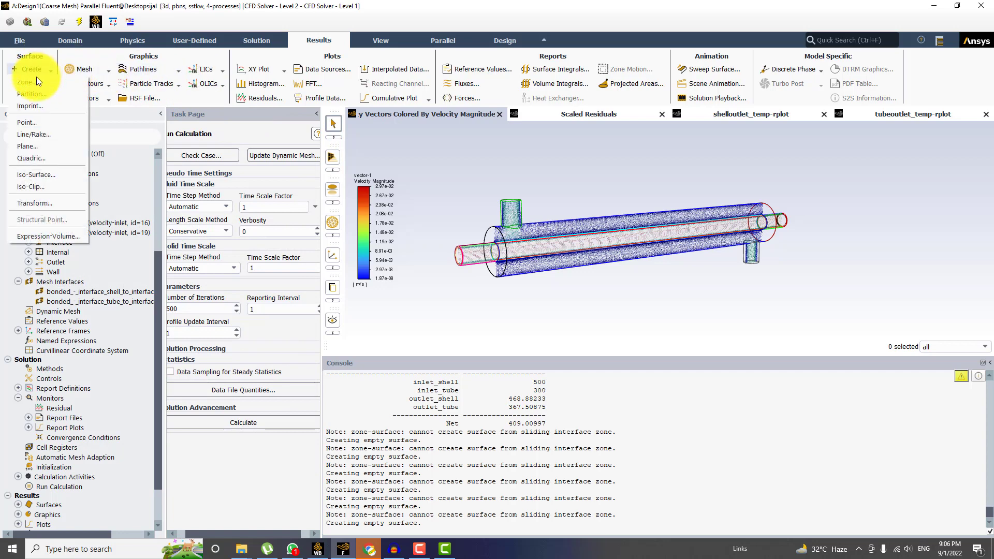
left_click(34, 138)
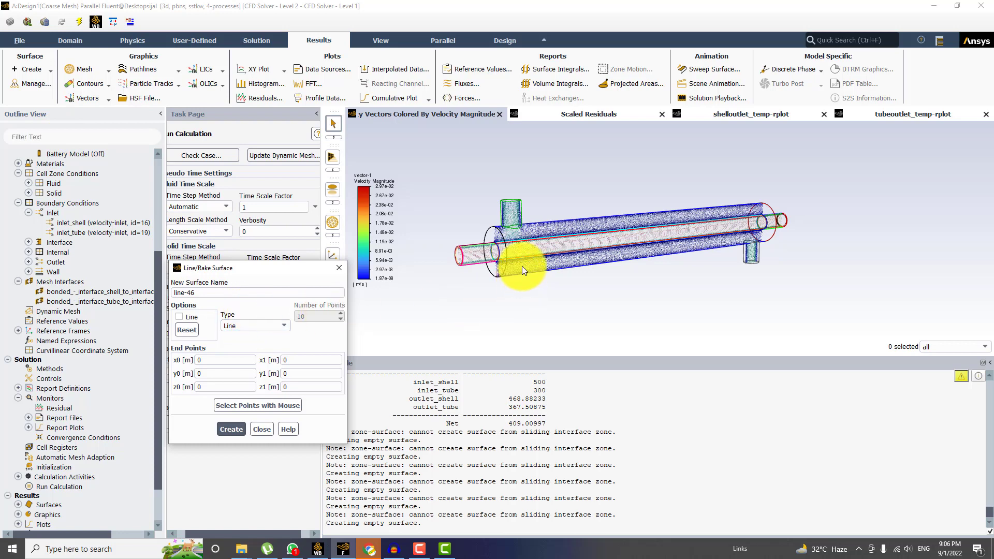
Step: Open the Mesh display settings for mesh-2 beside the line surface dialog
left_click(87, 70)
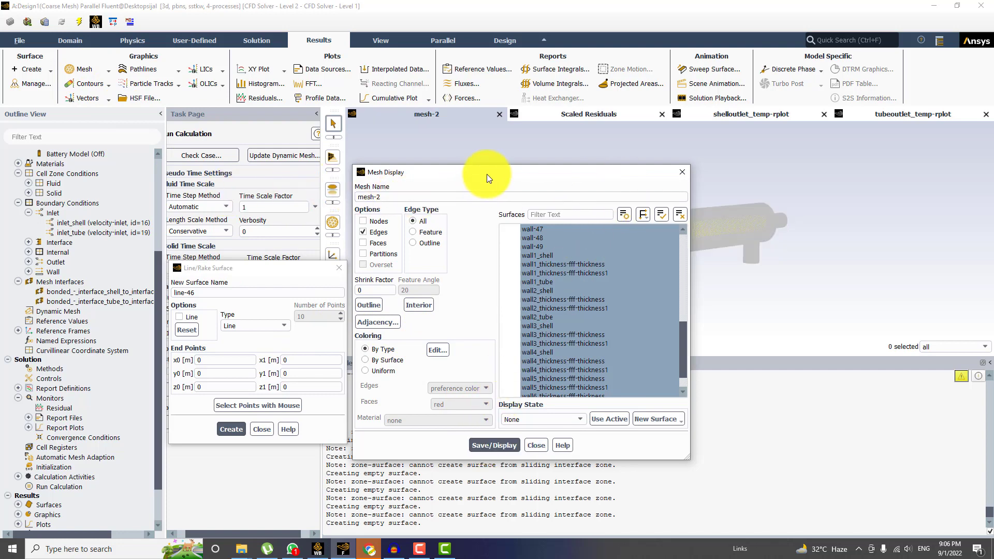
left_click_drag(489, 176, 750, 357)
left_click_drag(305, 269, 221, 251)
left_click(381, 41)
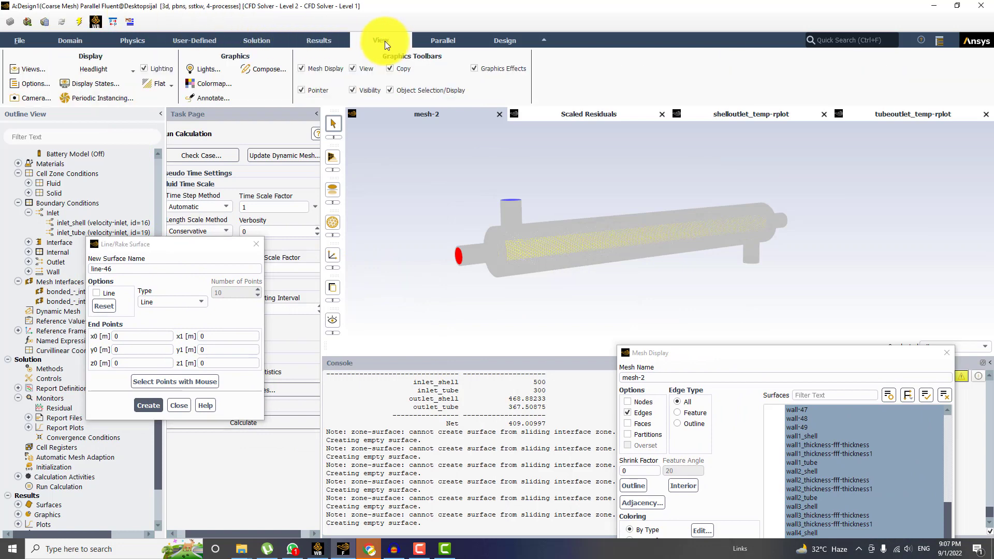
Step: Turn the graphics logo on, apply it, then turn it back off
left_click(32, 82)
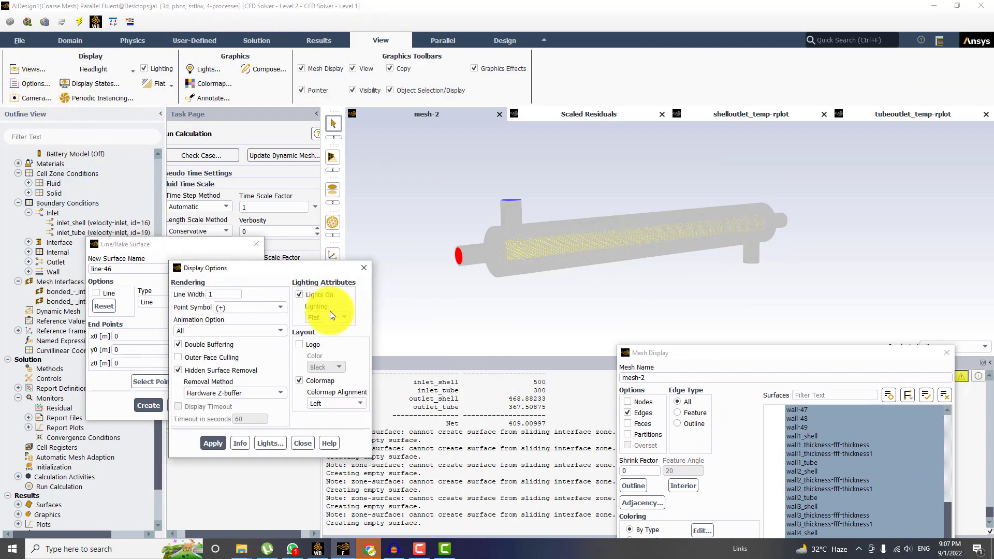
left_click(299, 344)
left_click(213, 444)
left_click(299, 344)
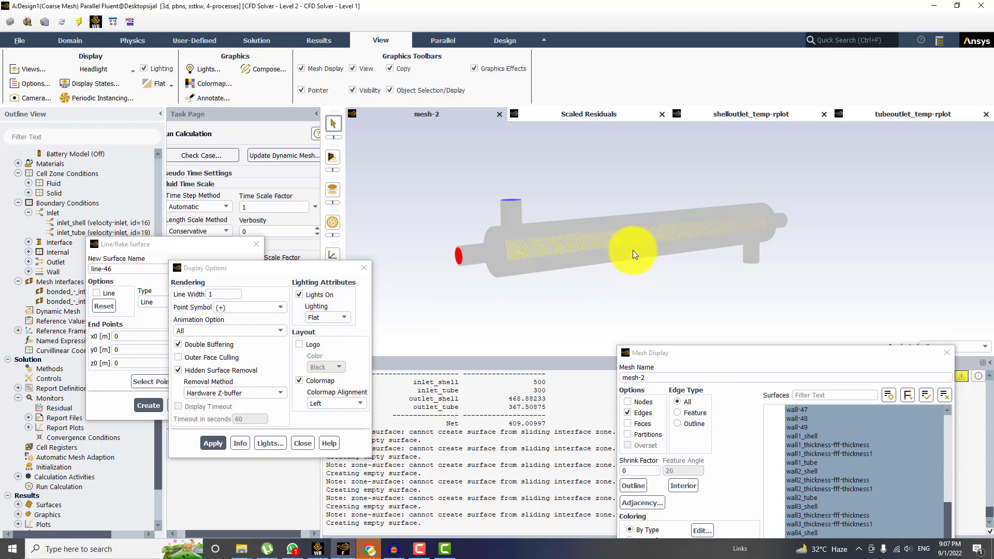
Step: Show the axes triad in mesh-2 and orbit the model so the inlet sits lower-left
left_click_drag(638, 249, 688, 256)
left_click_drag(866, 360, 647, 361)
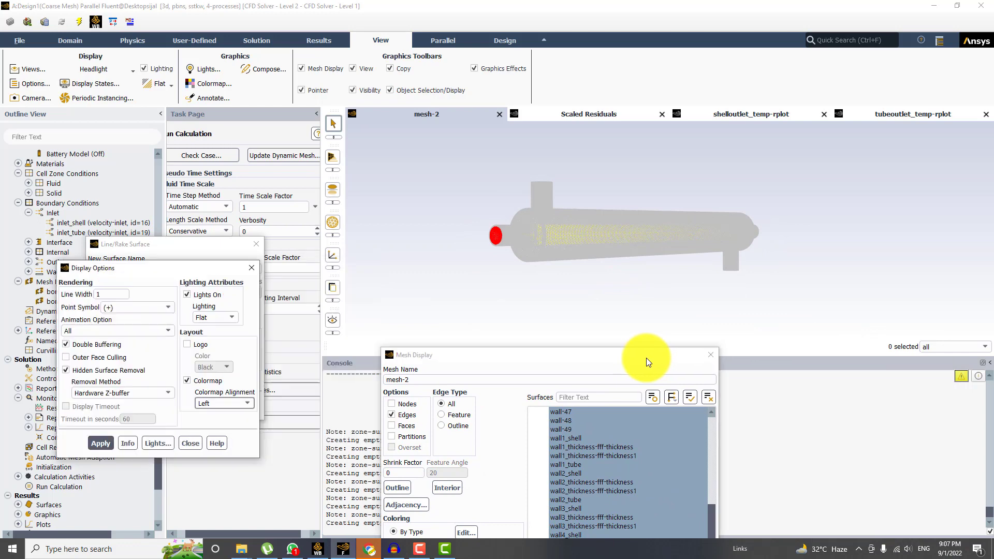
left_click(333, 256)
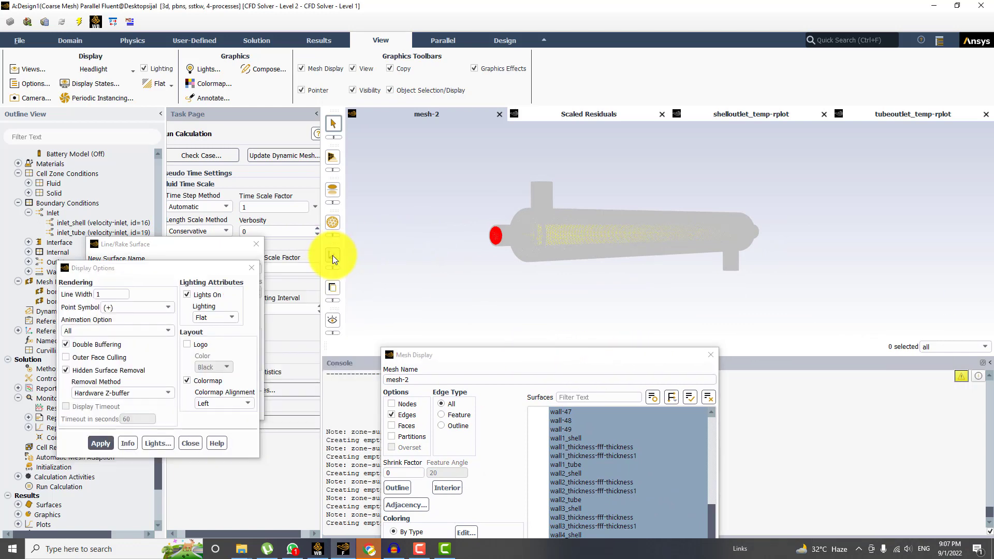
left_click_drag(853, 266, 787, 289)
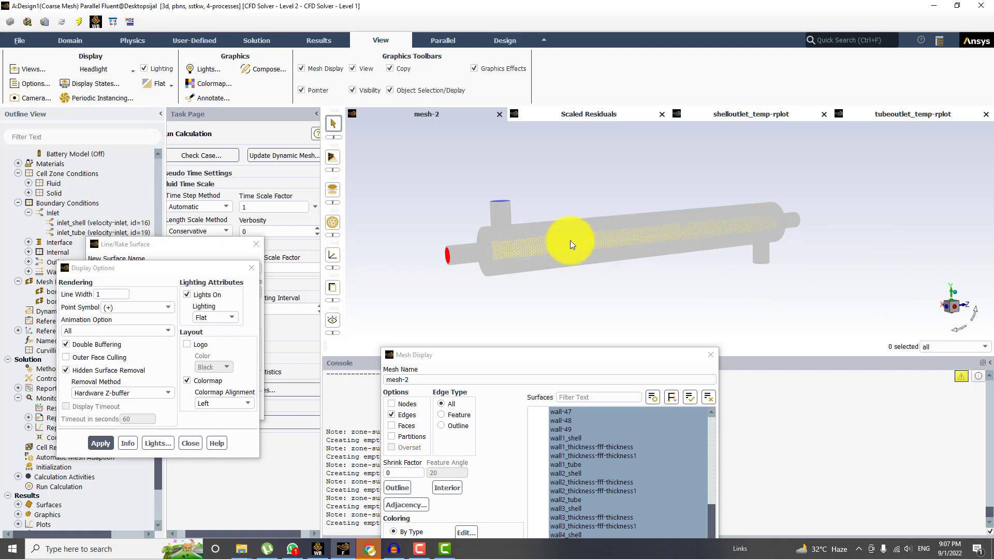
scroll(555, 248, "up", 2)
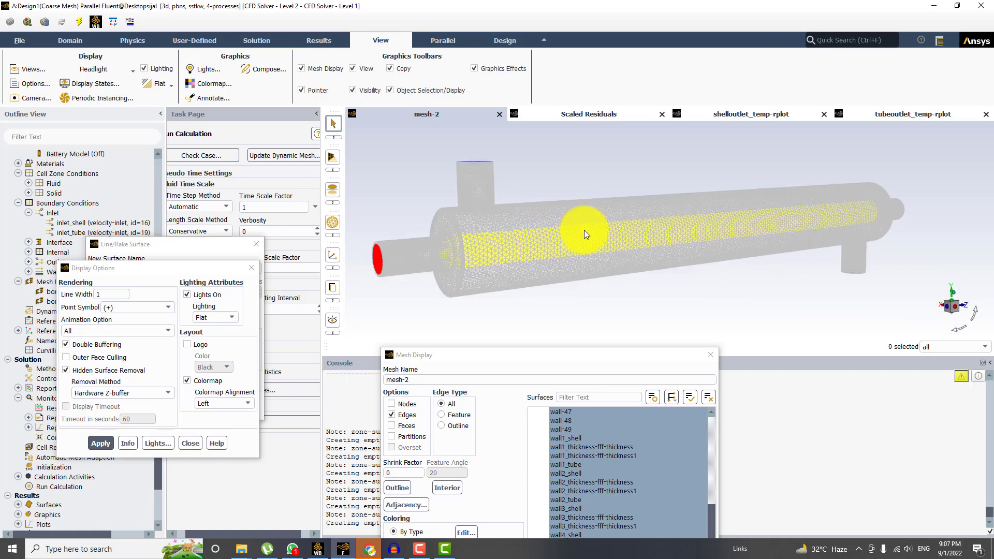
left_click_drag(592, 226, 532, 240)
left_click_drag(151, 267, 74, 446)
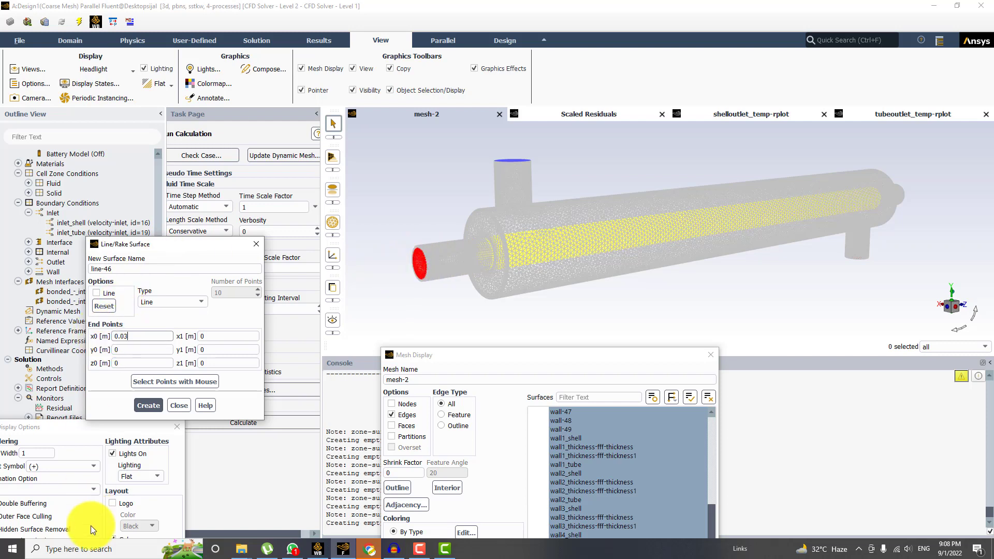
Step: Convert 30 mm and 330 mm to metres (0.03, 0.33) in the Windows Calculator
left_click(78, 548)
left_click(307, 289)
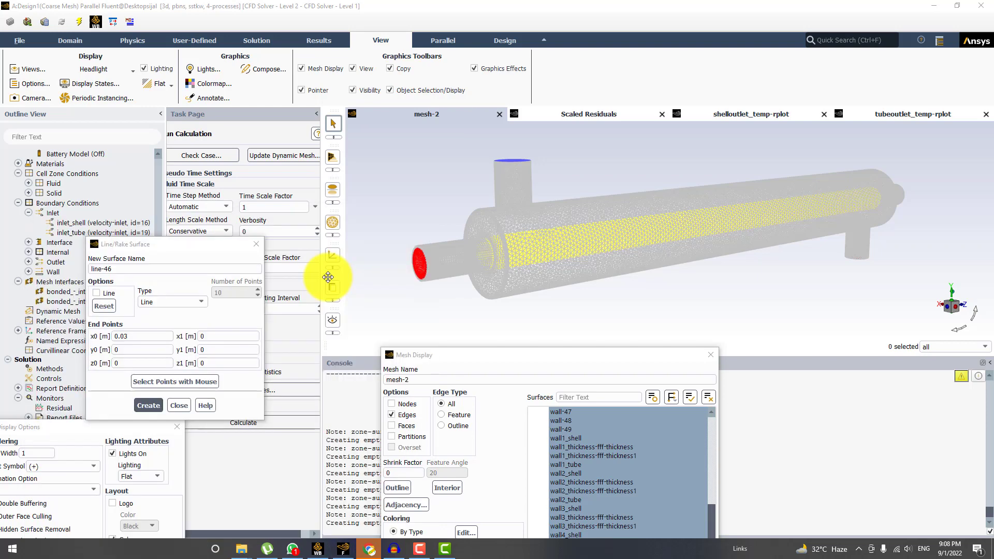
type("30")
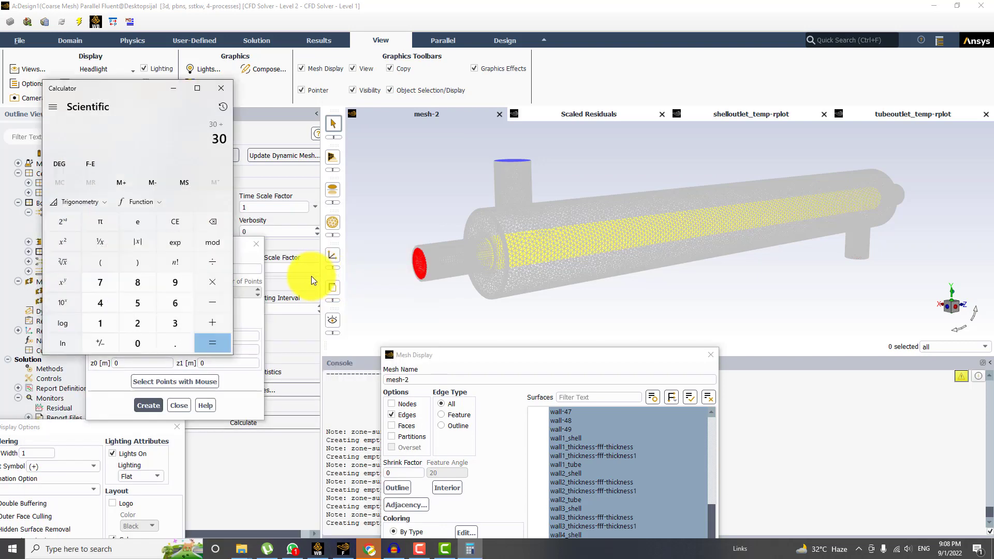
type("/1000")
key("Return")
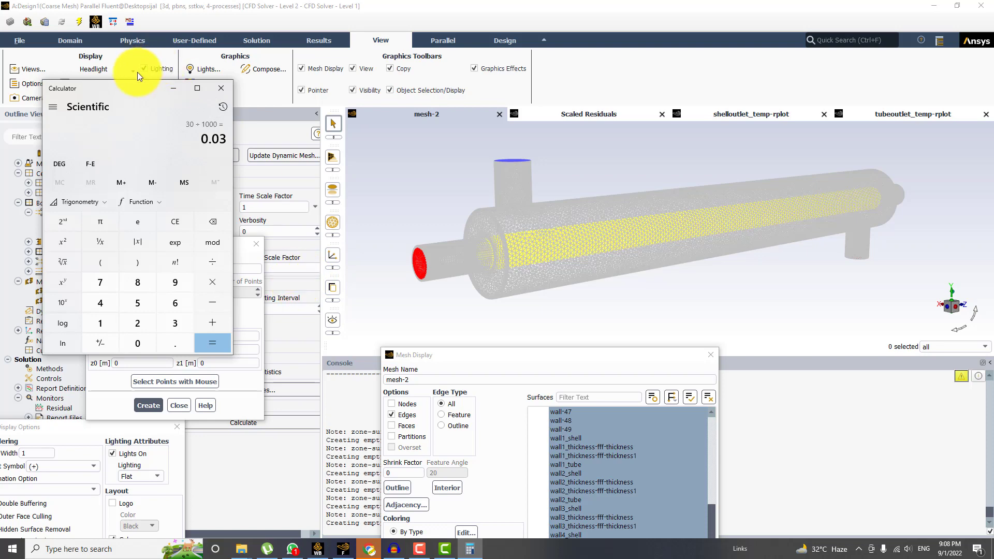
left_click_drag(137, 83, 445, 88)
type("33")
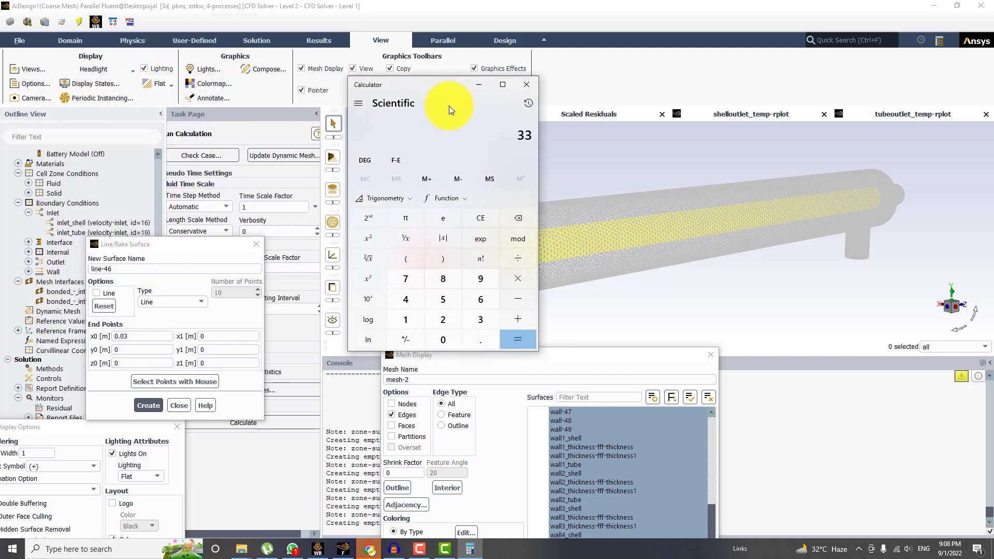
type("0/1000=")
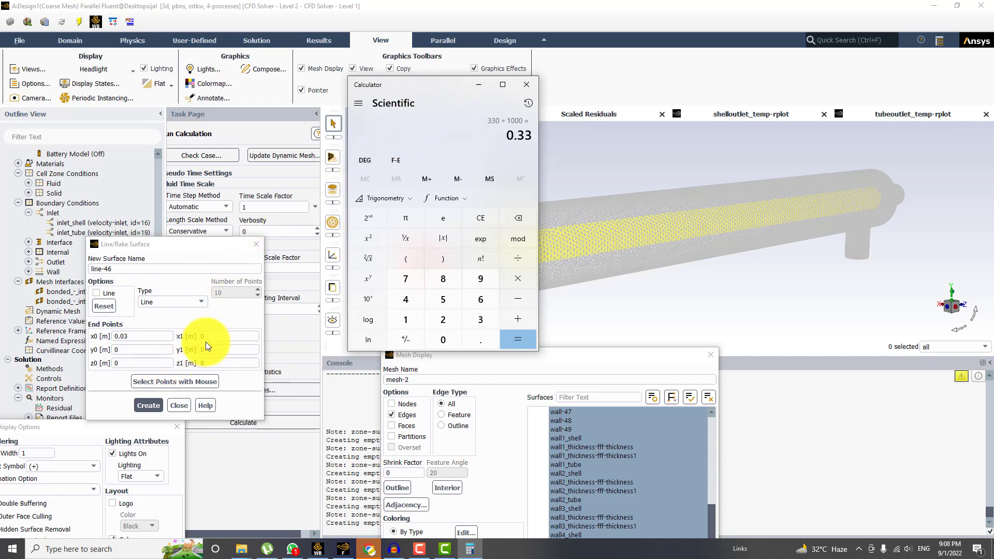
Step: Create line-46 from z=0.03 to z=0.33 at x=0, y=0
left_click(210, 363)
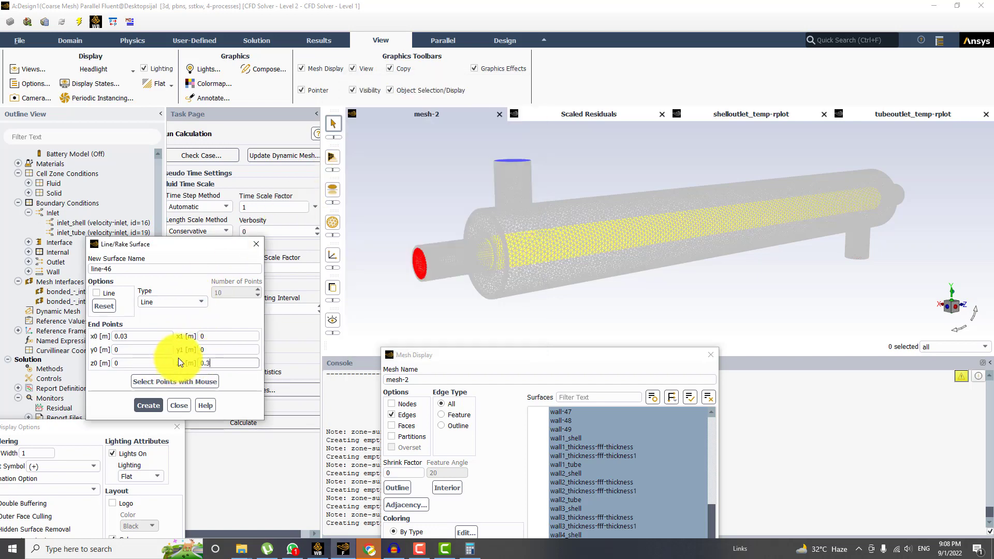
mouse_move(141, 363)
left_mouse_down()
mouse_move(89, 365)
mouse_move(132, 364)
left_mouse_up()
type("0.03")
left_click(133, 336)
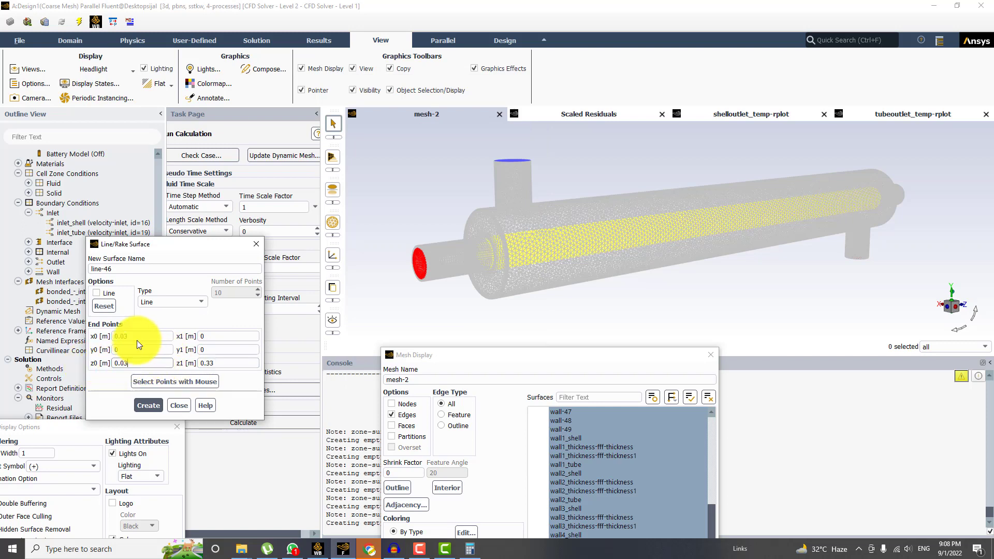
key("BackSpace")
key("BackSpace")
key("BackSpace")
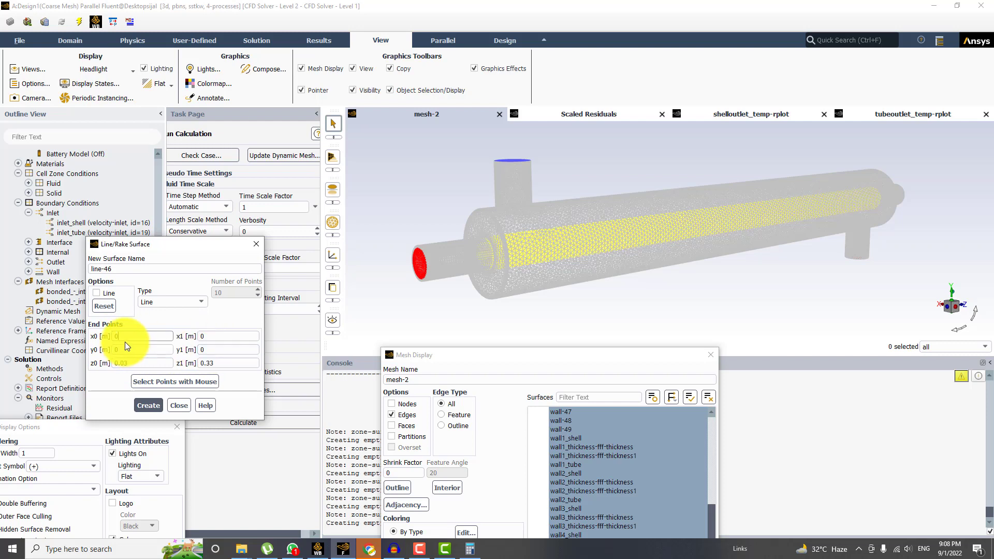
left_click(137, 336)
left_click(147, 405)
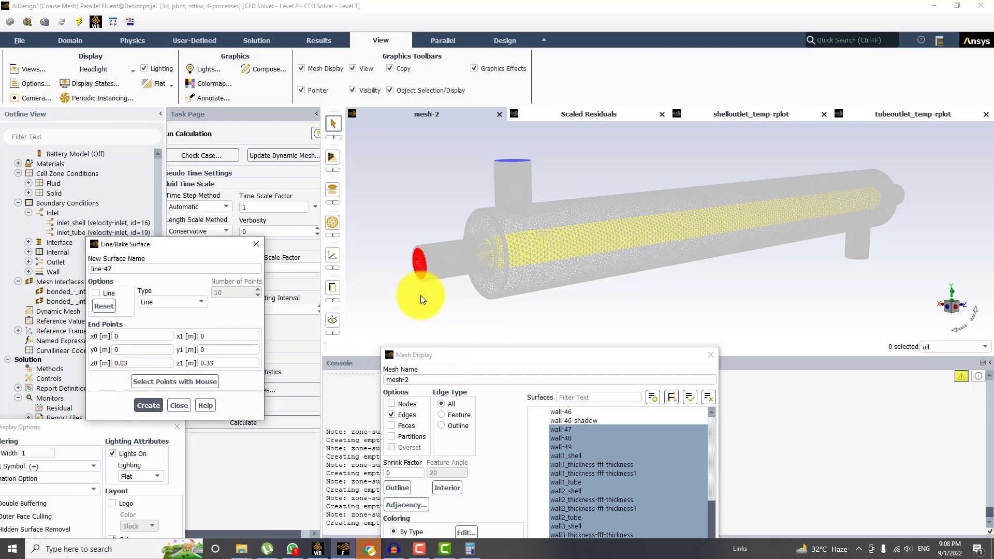
Step: Show line-46 in the mesh-2 display with the wall and interface surfaces removed
left_click_drag(463, 365, 250, 195)
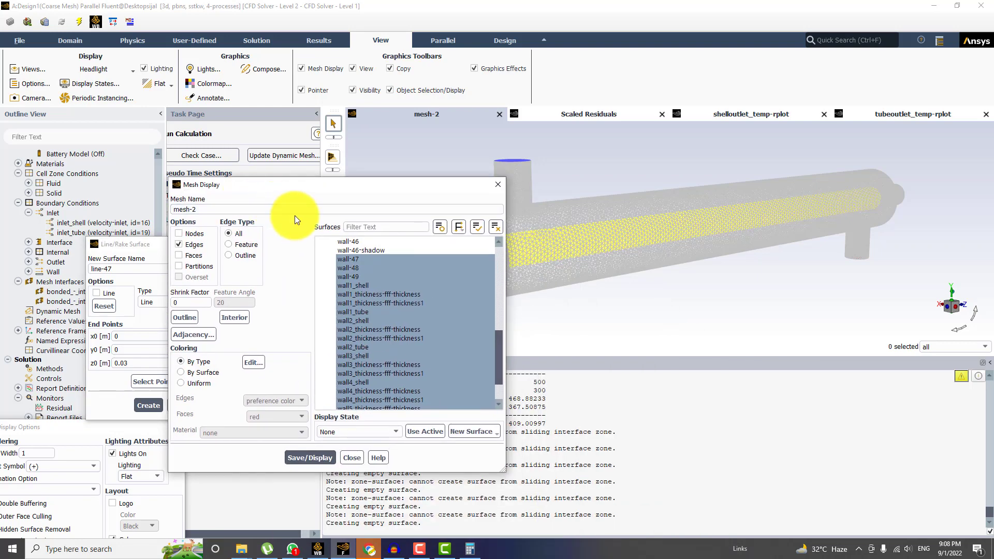
scroll(428, 334, "down", 3)
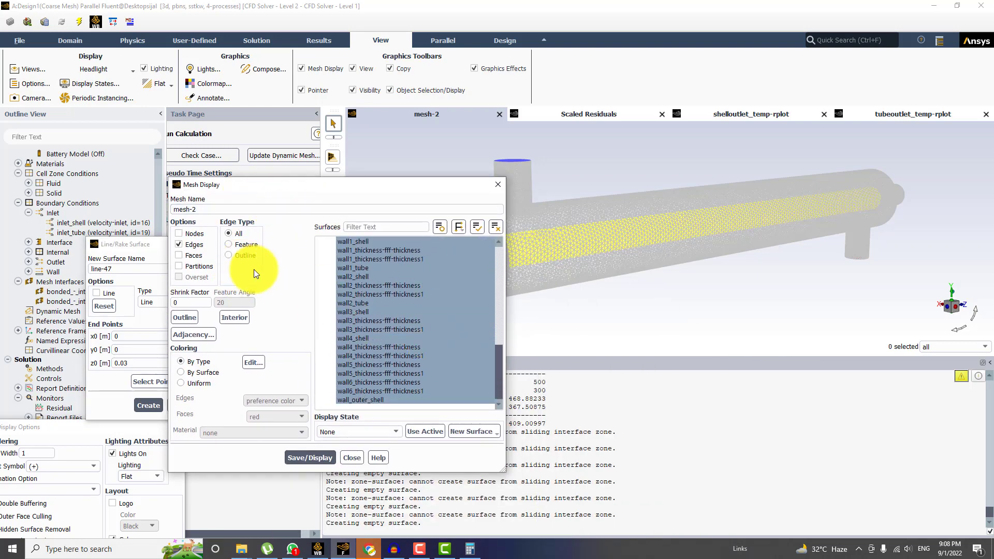
scroll(382, 348, "up", 5)
scroll(385, 349, "up", 6)
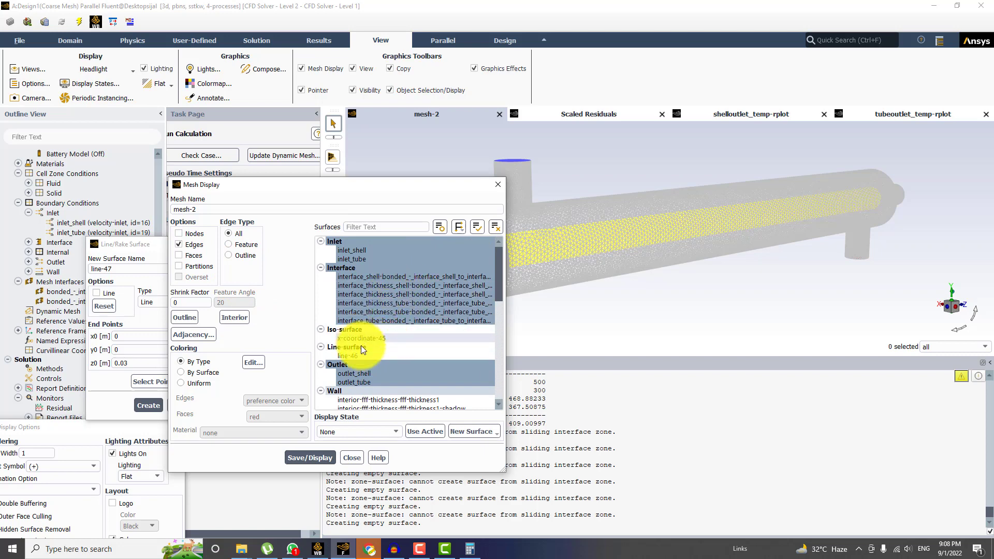
left_click(346, 347)
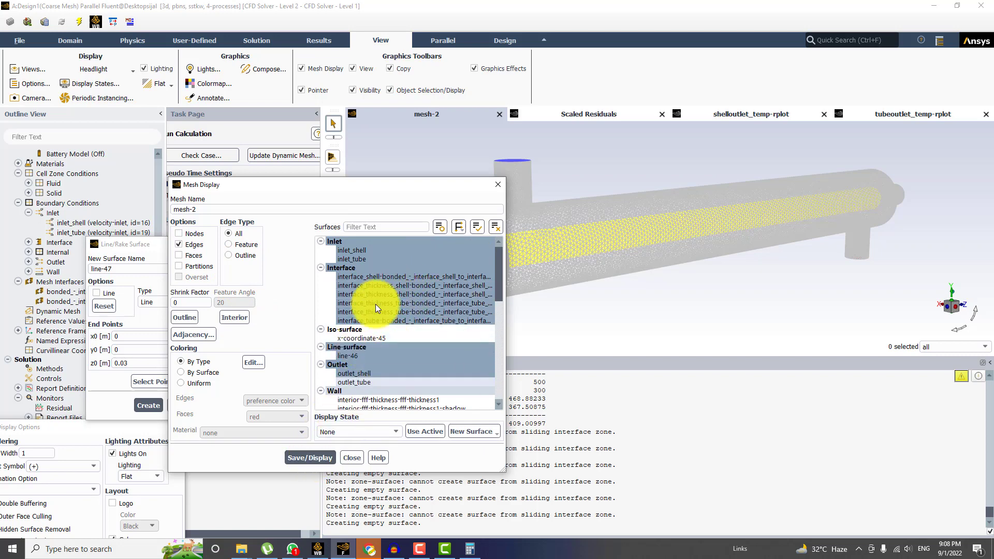
scroll(359, 359, "down", 5)
scroll(359, 359, "down", 2)
scroll(352, 341, "up", 4)
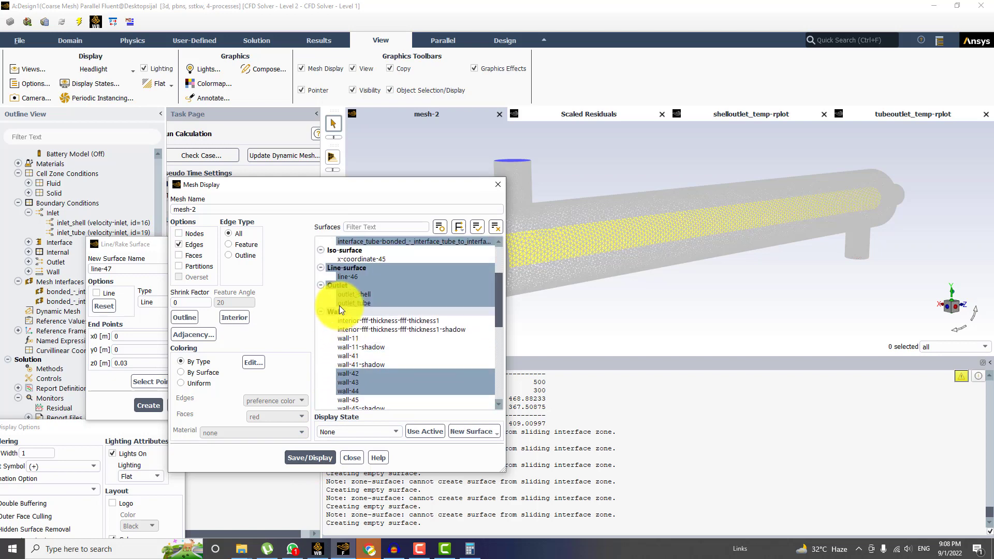
left_click(334, 311)
left_click(309, 458)
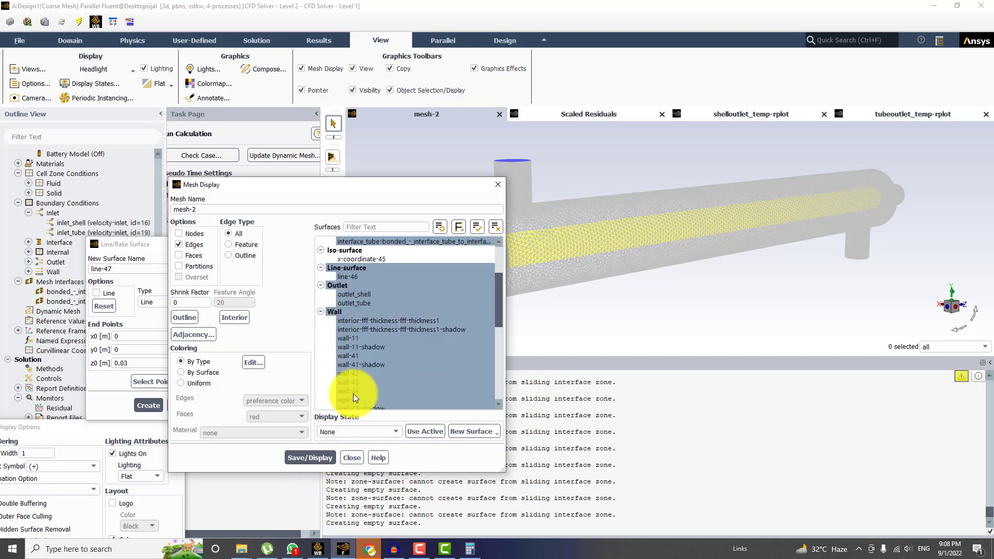
scroll(373, 320, "up", 2)
left_click(335, 364)
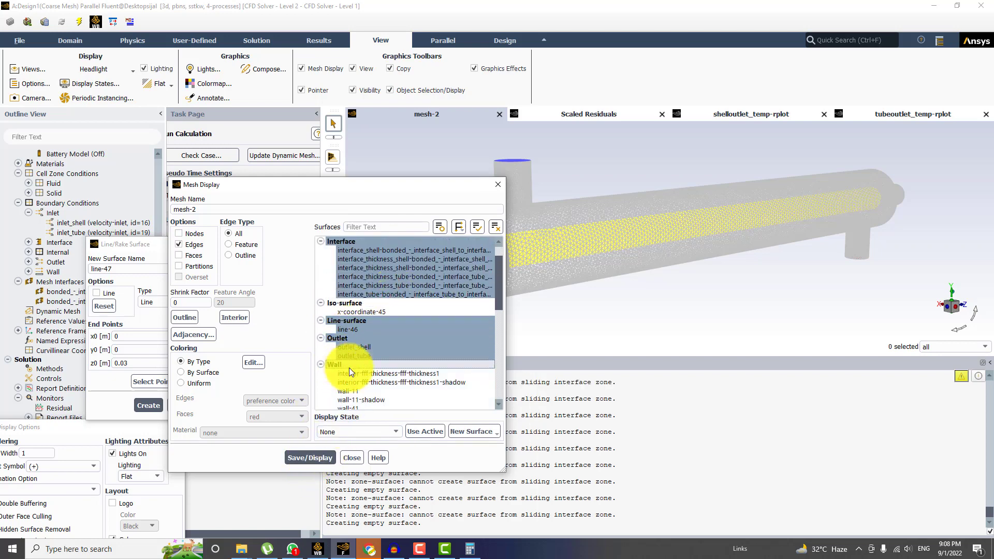
left_click(310, 458)
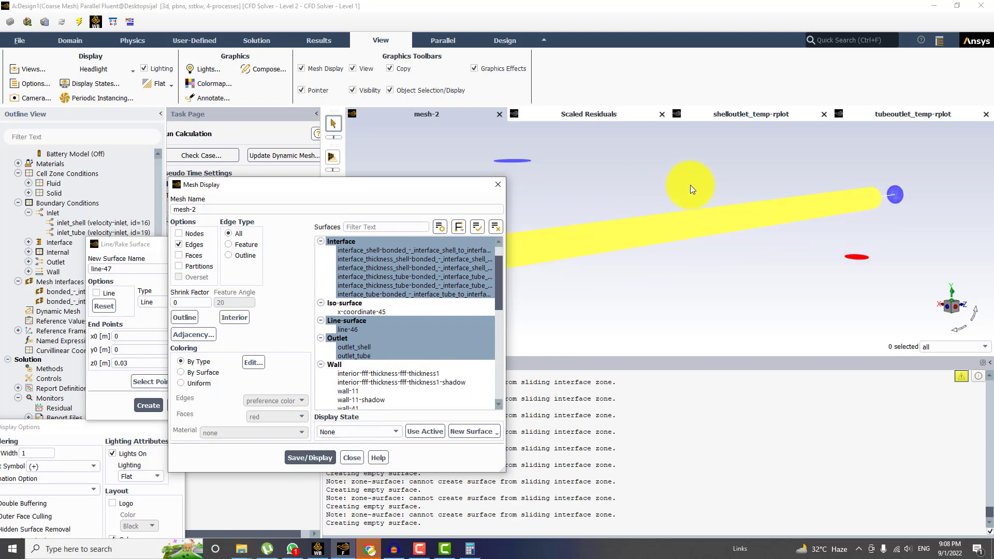
left_click(339, 241)
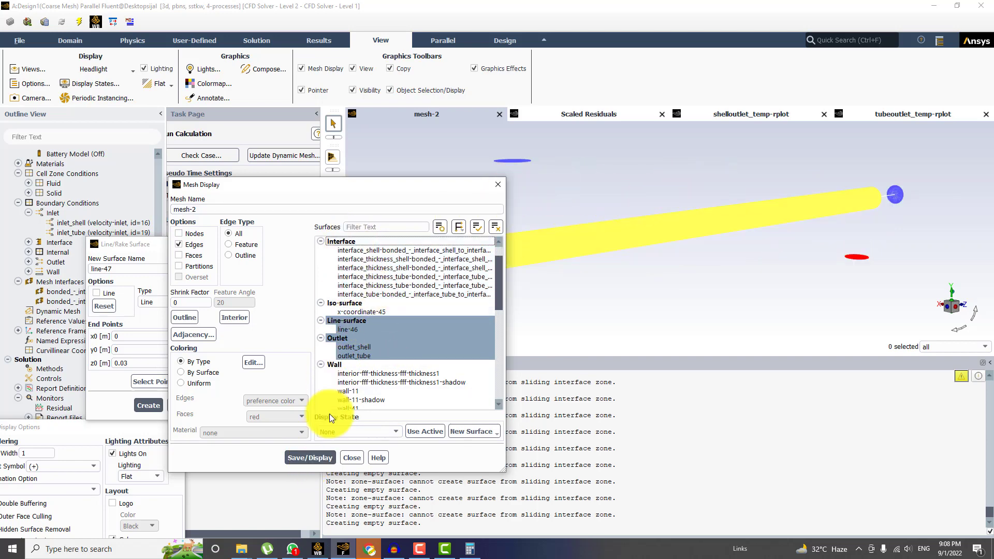
left_click(309, 458)
Step: Create line-47 with z0 changed to -0.03 and add it to the mesh display
left_click_drag(437, 184, 238, 180)
scroll(526, 251, "up", 2)
left_click_drag(526, 250, 599, 238)
left_click_drag(663, 234, 606, 239)
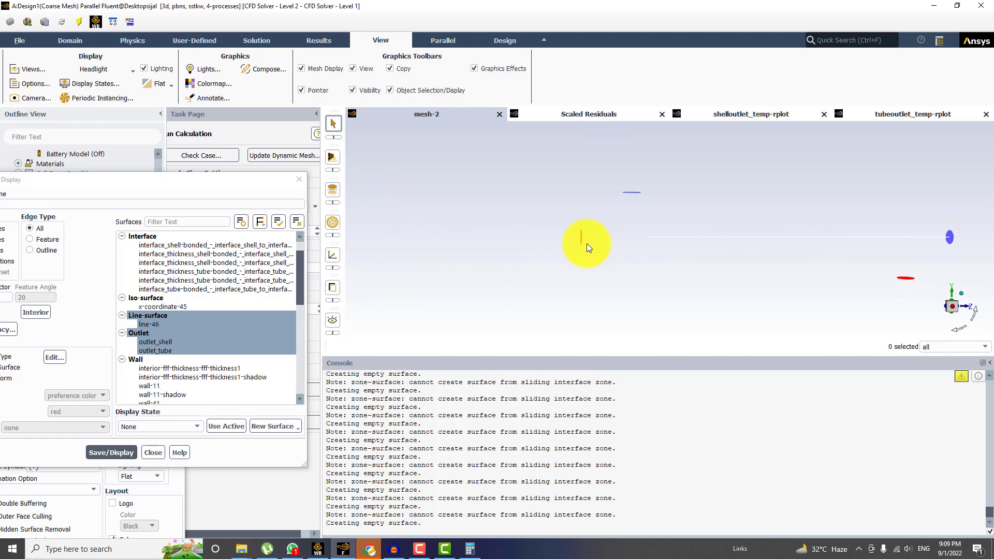
left_click_drag(130, 179, 588, 259)
double_click(115, 364)
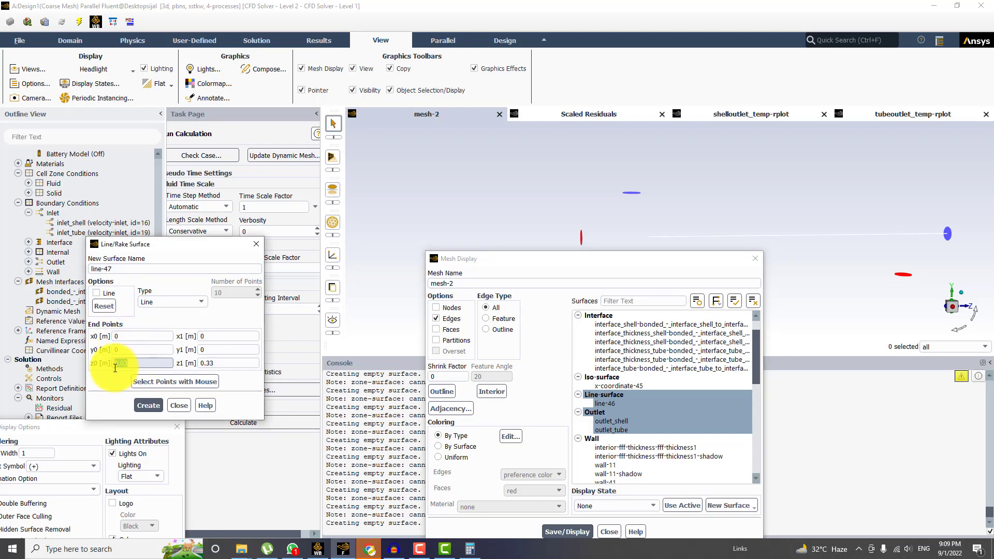
type("-0.03")
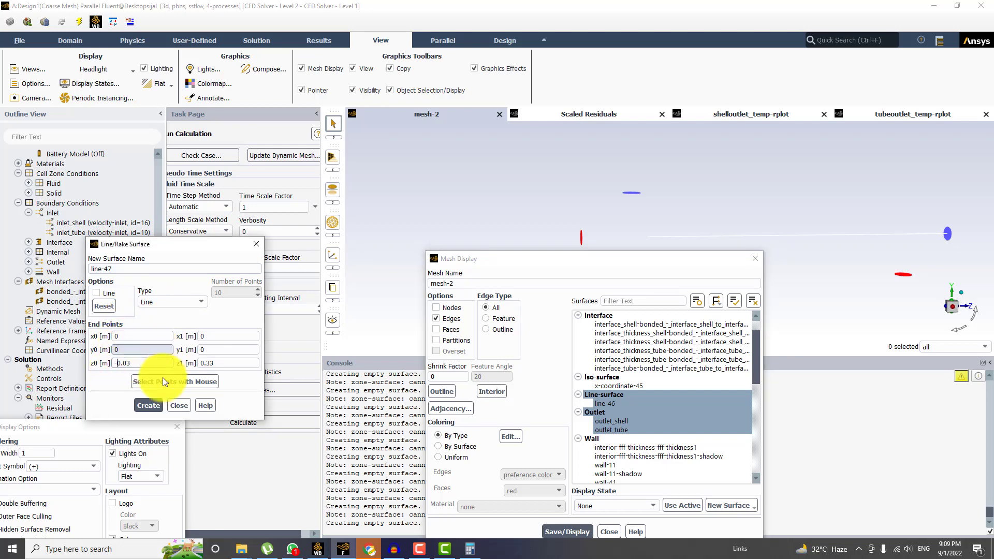
left_click(143, 406)
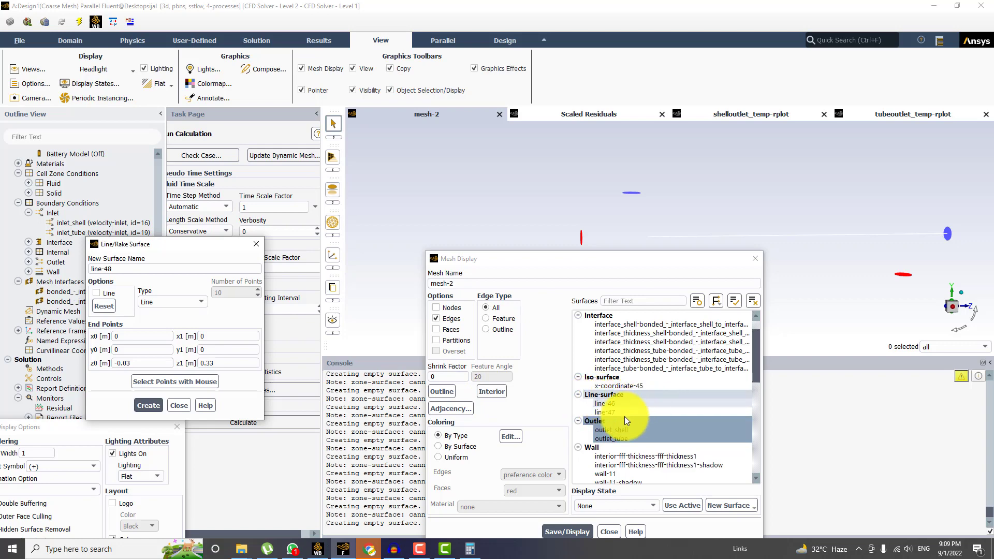
left_click(616, 411)
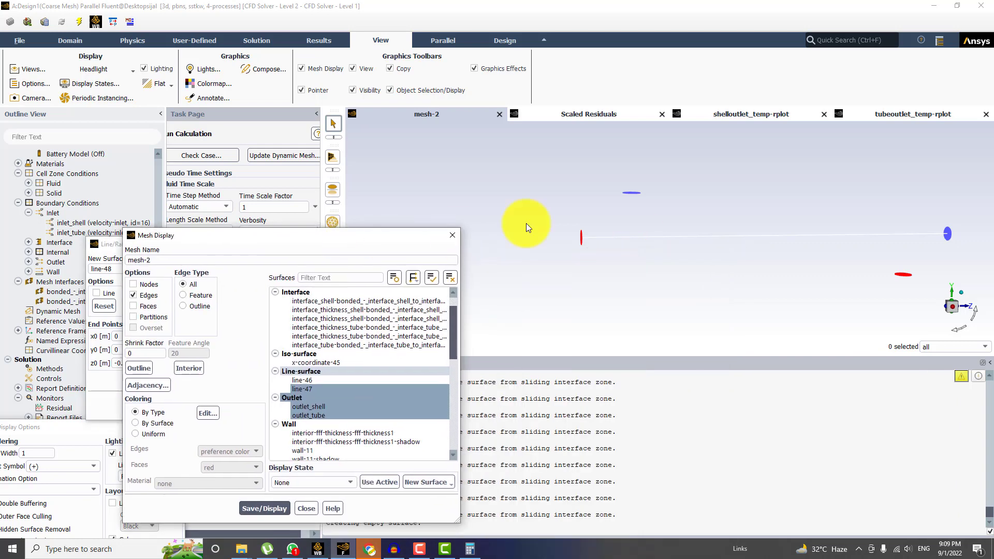
left_click_drag(640, 252, 688, 241)
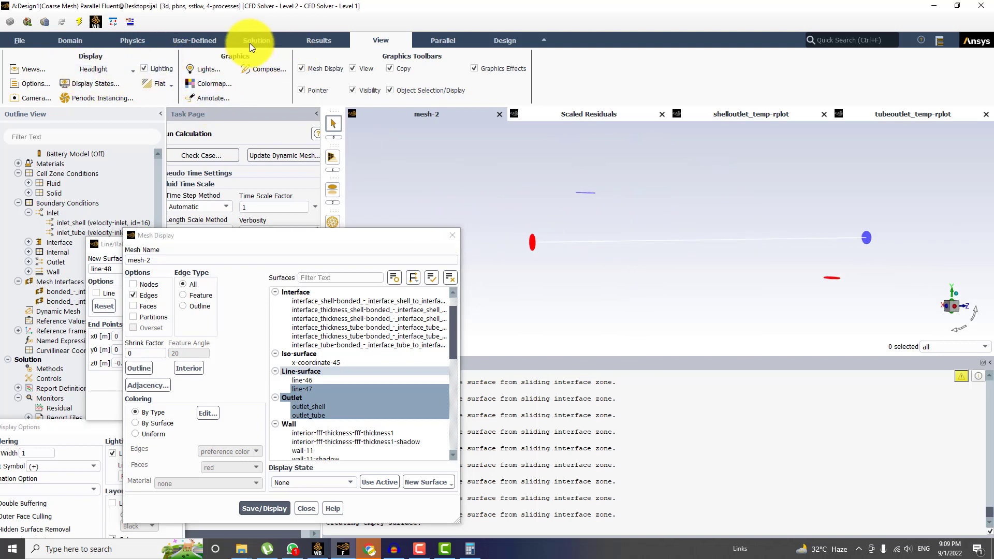
Step: Create a new XY plot of static pressure on line-47 with plot direction X=0, Z=1
left_click(325, 42)
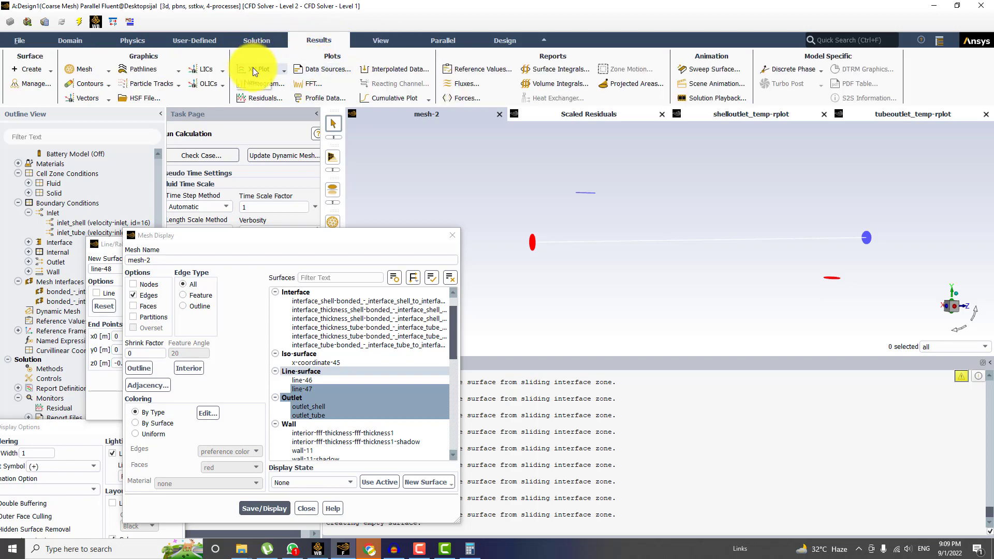
left_click(260, 85)
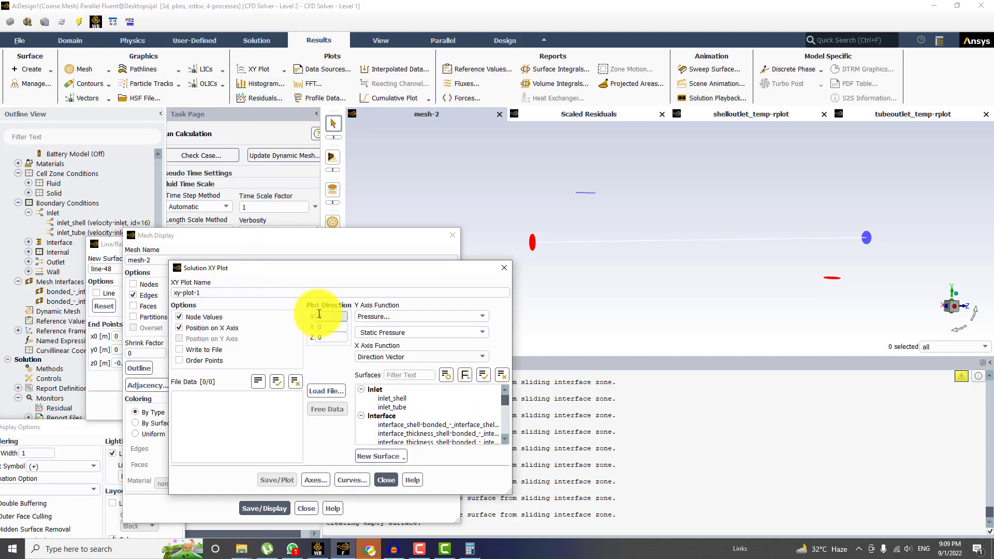
double_click(331, 316)
type("0")
double_click(332, 337)
type("1")
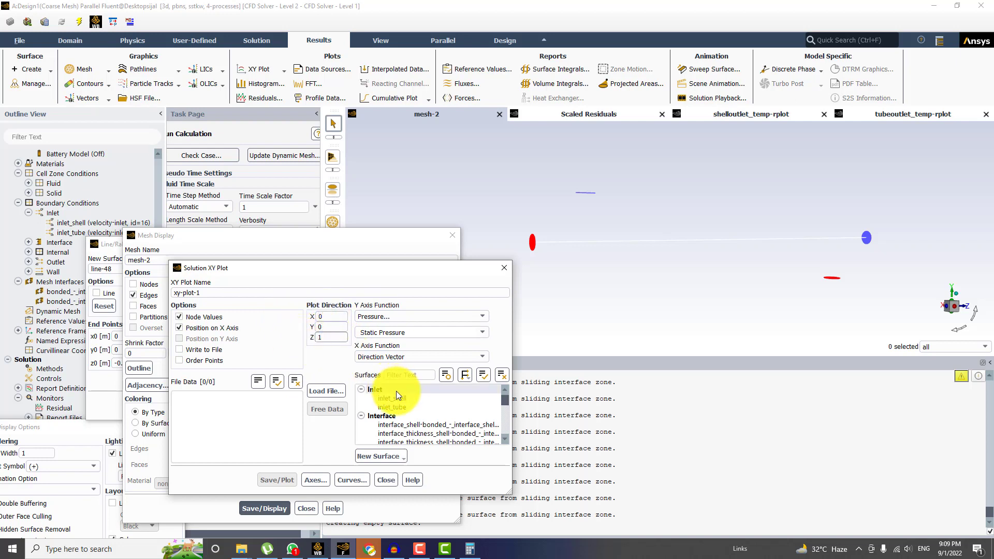
scroll(407, 398, "down", 3)
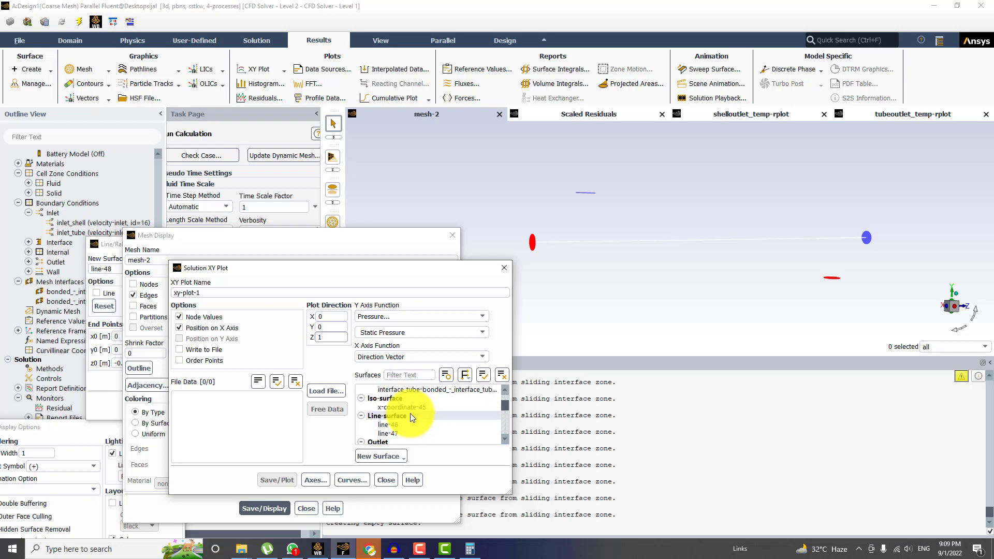
left_click(397, 434)
left_click(277, 480)
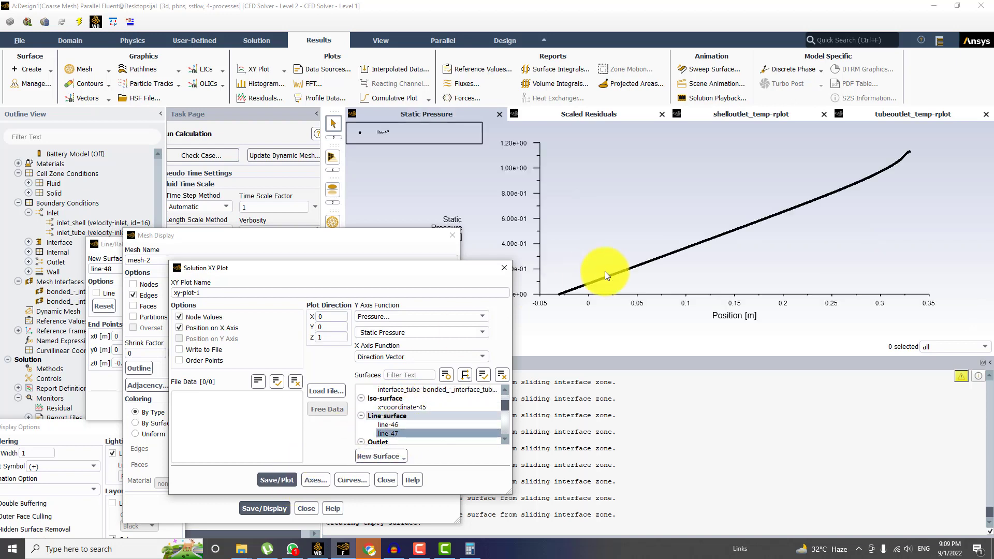
left_click_drag(459, 271, 366, 253)
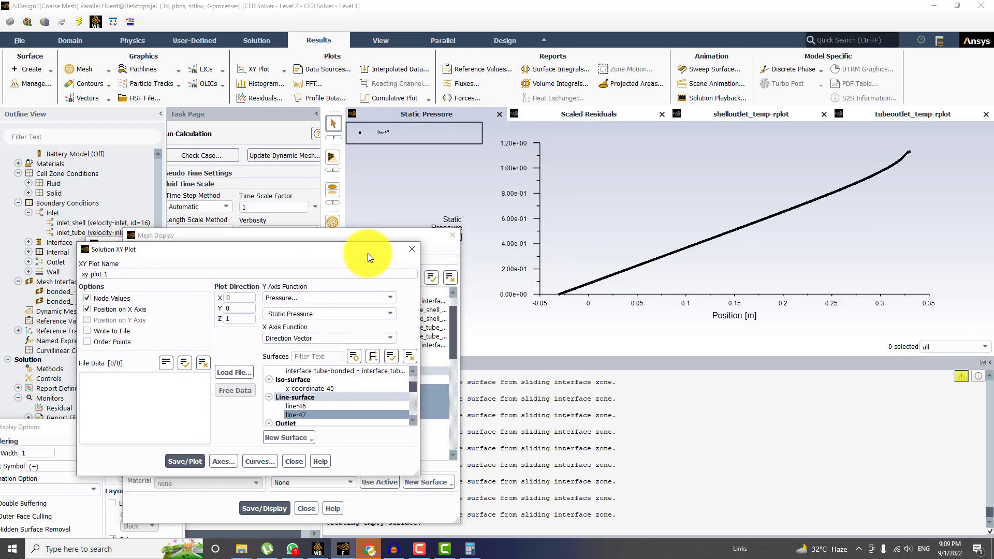
Step: Change the Y axis to Velocity Magnitude and replot along line-47
left_click(310, 299)
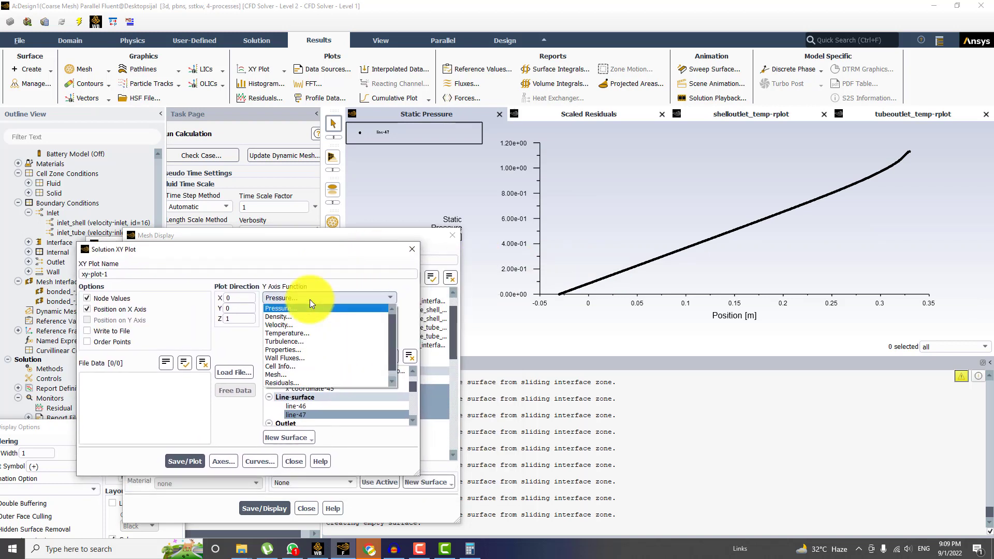
left_click(286, 320)
left_click(184, 459)
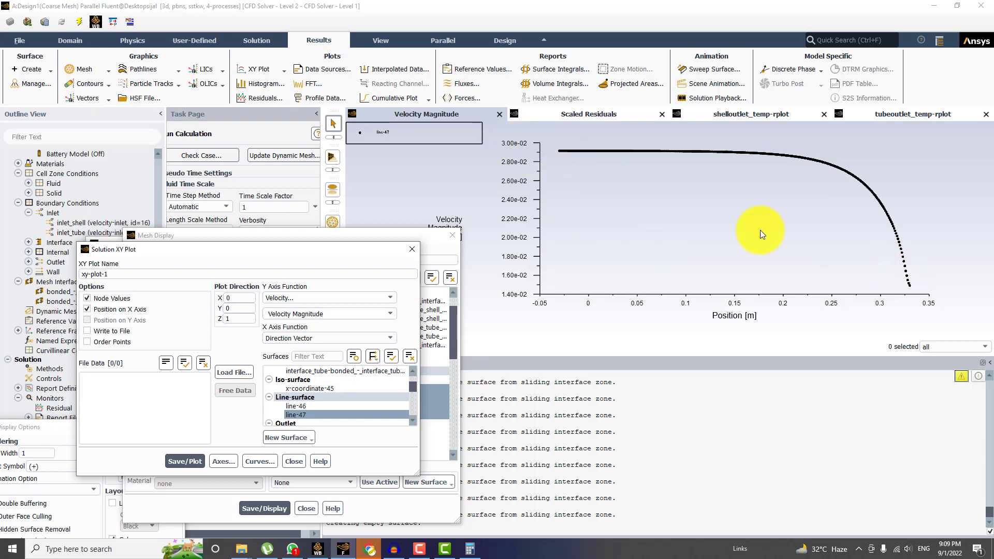
left_click_drag(418, 234, 303, 214)
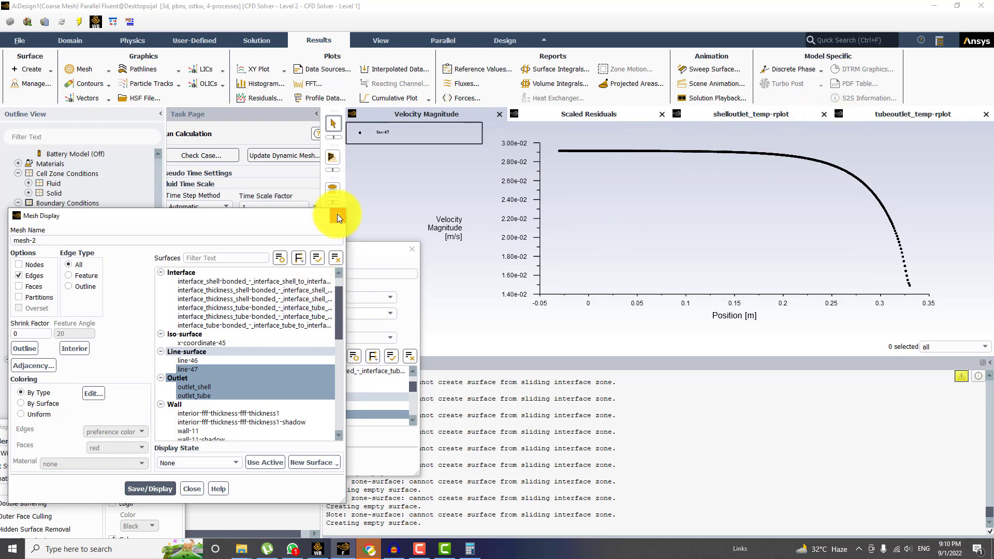
Step: Plot Total Temperature along line-47, then close the XY Plot and Mesh Display dialogs
left_click_drag(374, 253, 414, 219)
left_click(347, 266)
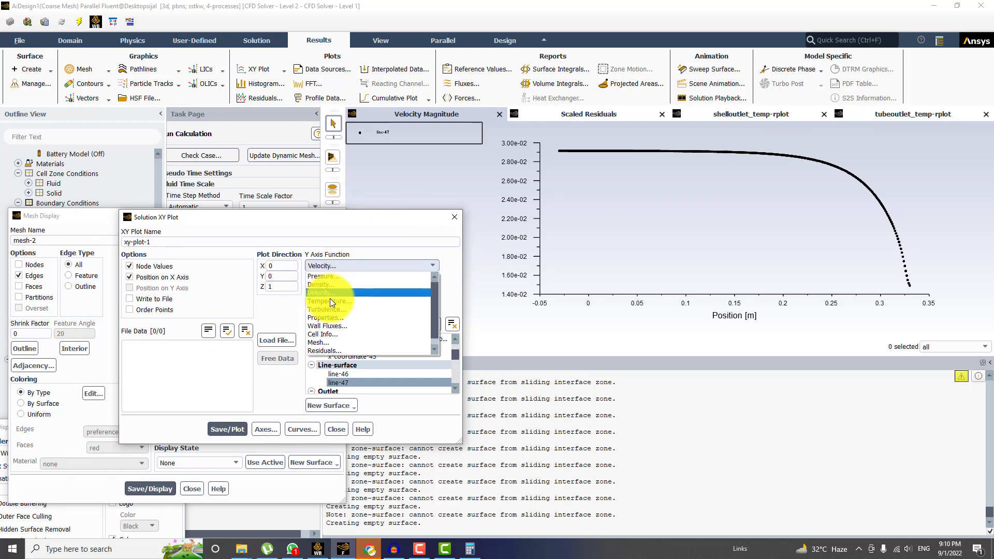
left_click(330, 299)
left_click(268, 286)
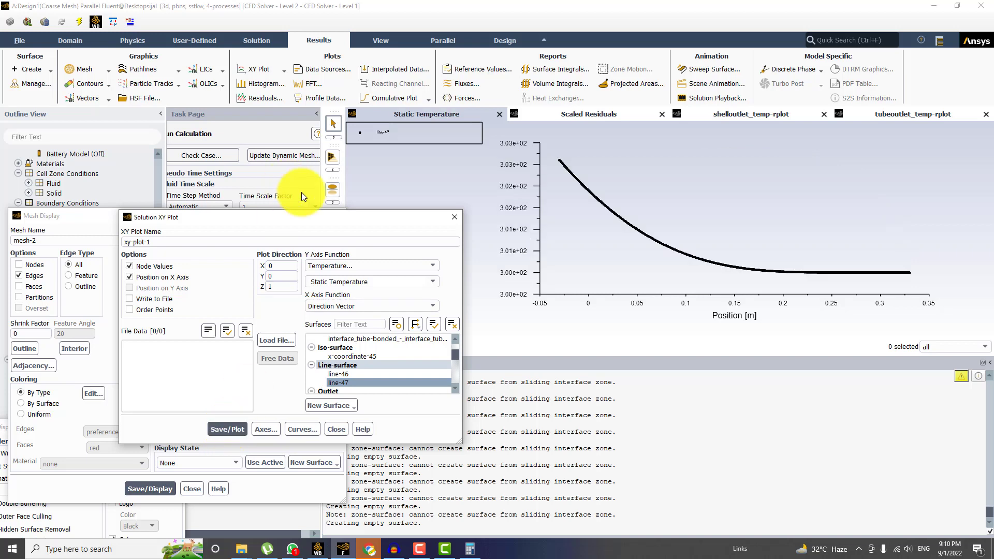
left_click_drag(363, 222, 280, 195)
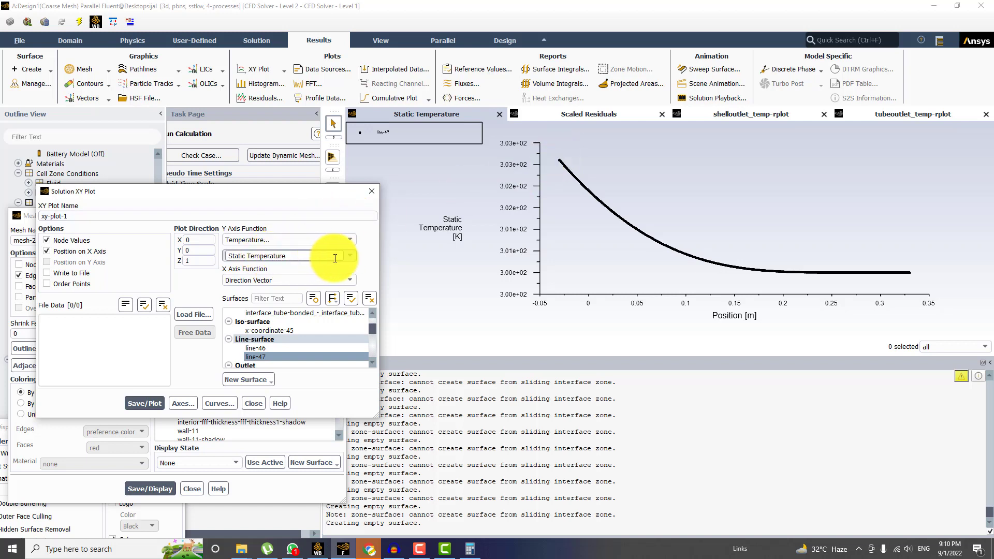
left_click(352, 261)
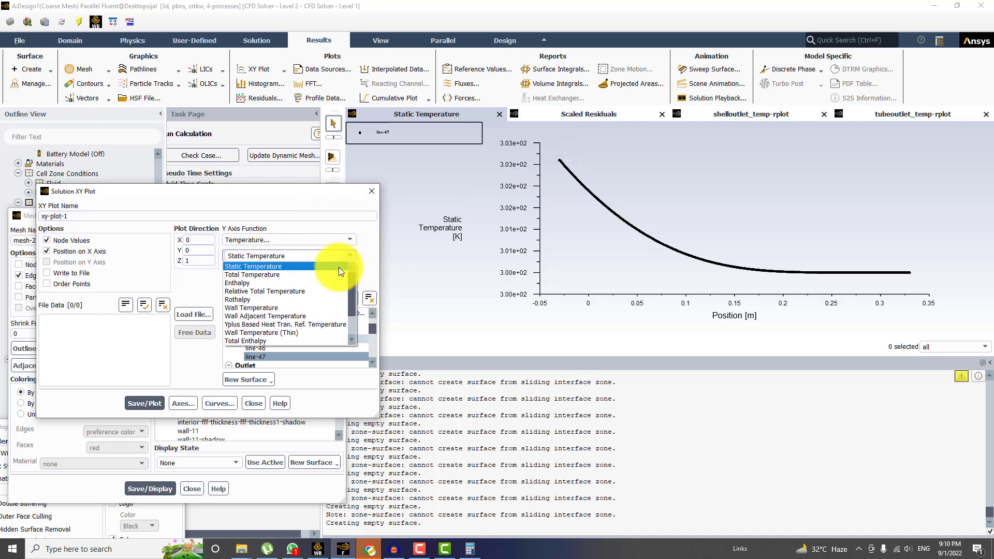
left_click(251, 275)
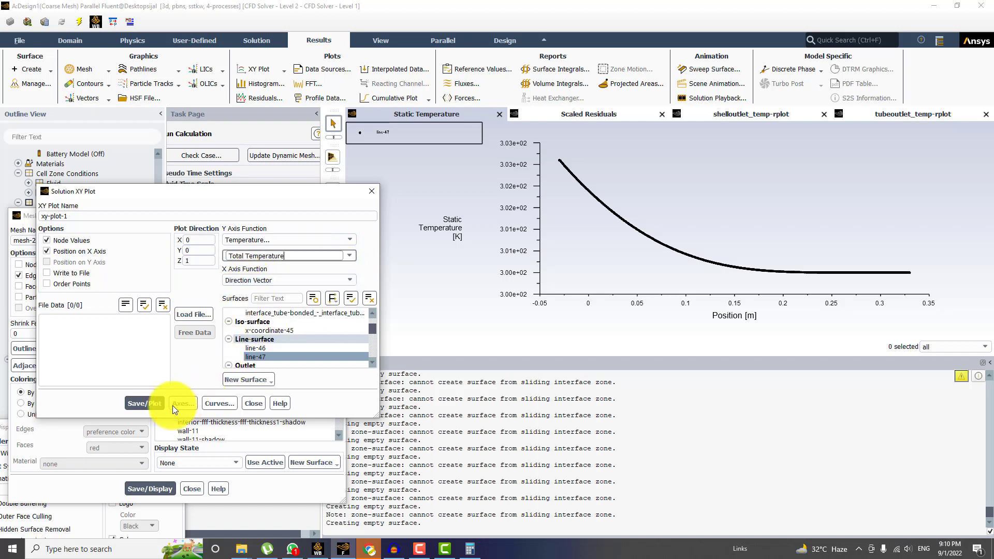
left_click(155, 403)
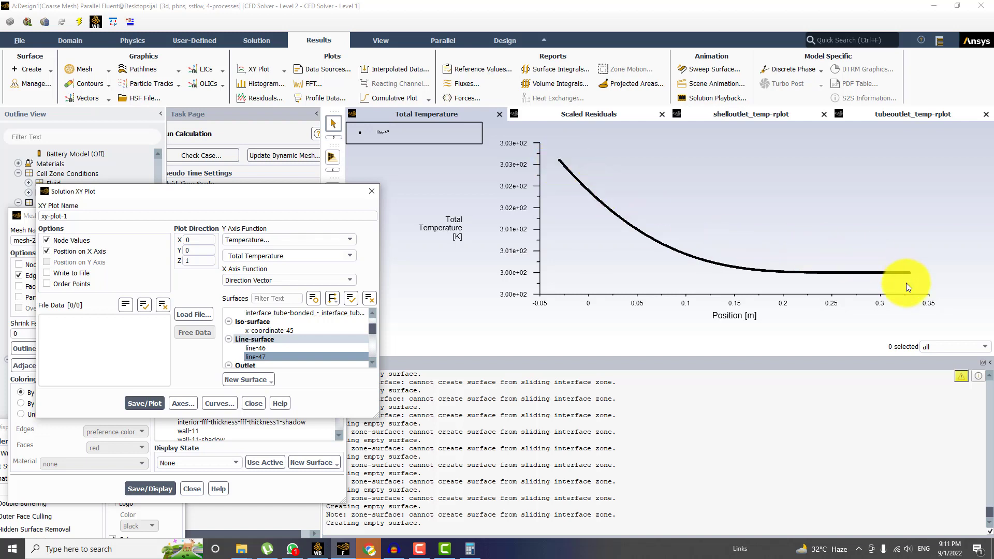
left_click(370, 190)
left_click(338, 216)
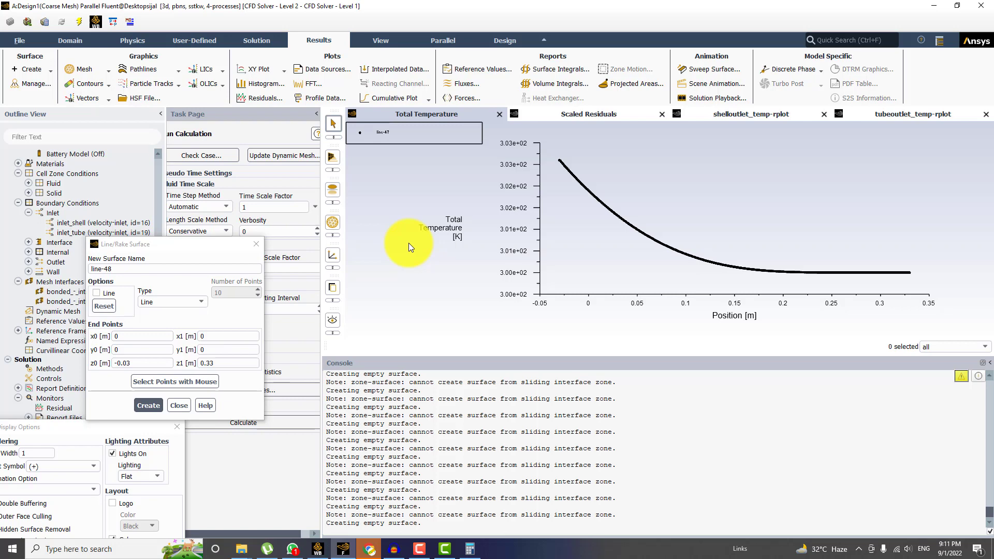
Step: Close the line surface and display options, start pathlines-1, and draw all surfaces as mesh faces
left_click(264, 250)
left_click(256, 247)
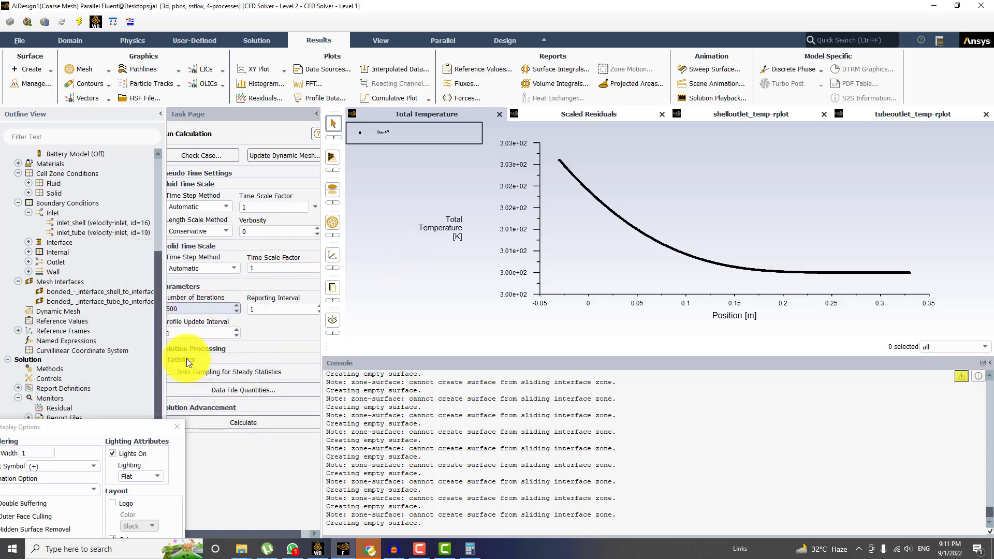
left_click(177, 427)
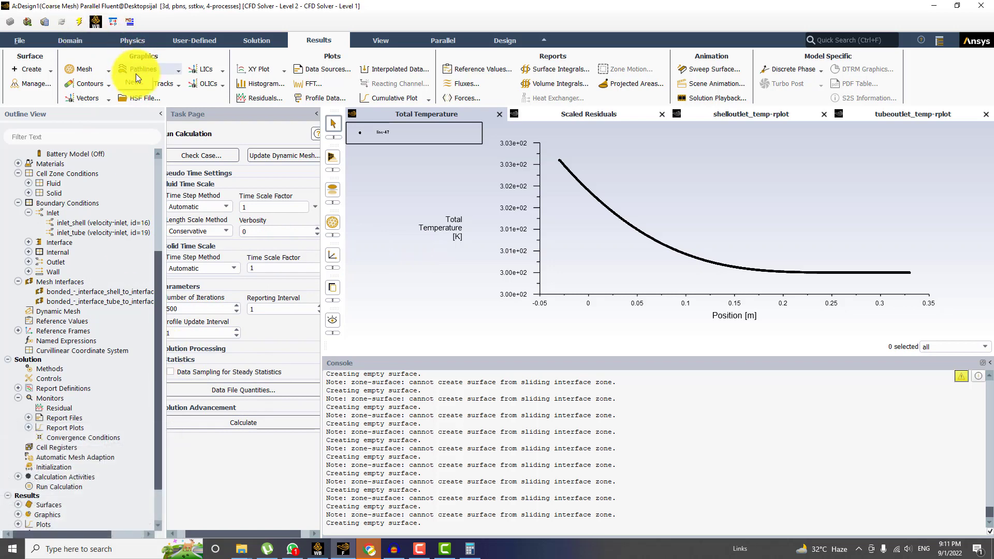
left_click(136, 87)
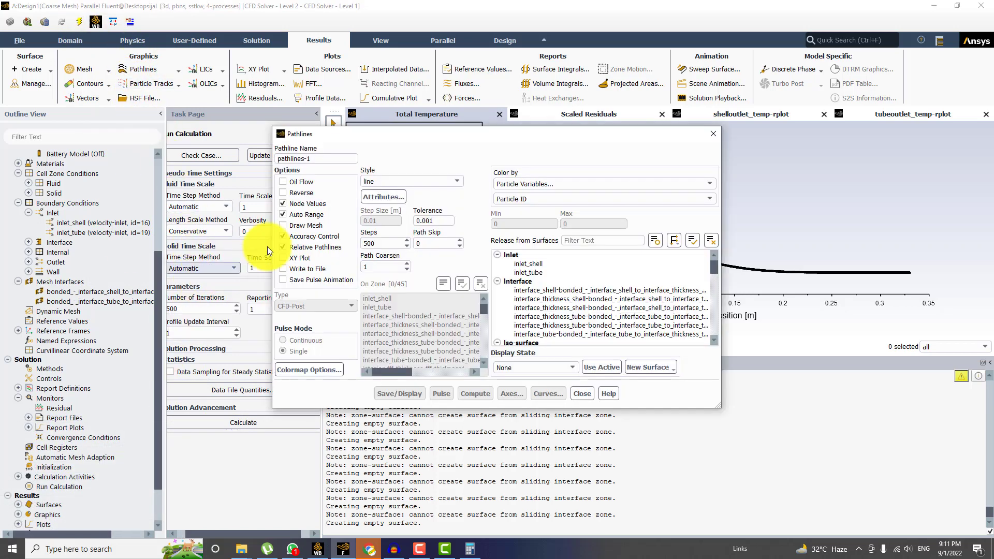
left_click(296, 228)
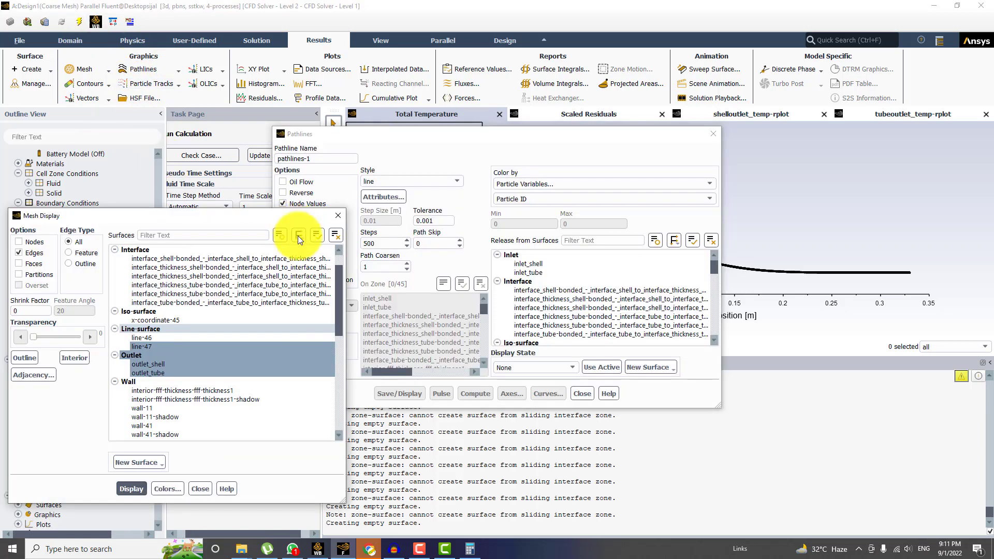
left_click_drag(194, 224, 301, 187)
left_click(140, 227)
left_click(141, 217)
left_click(237, 452)
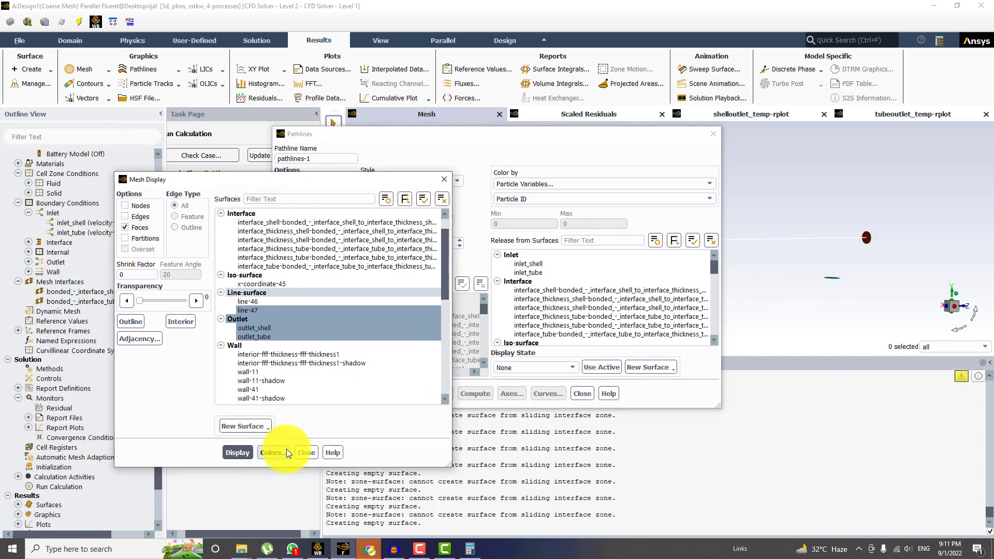
left_click(423, 198)
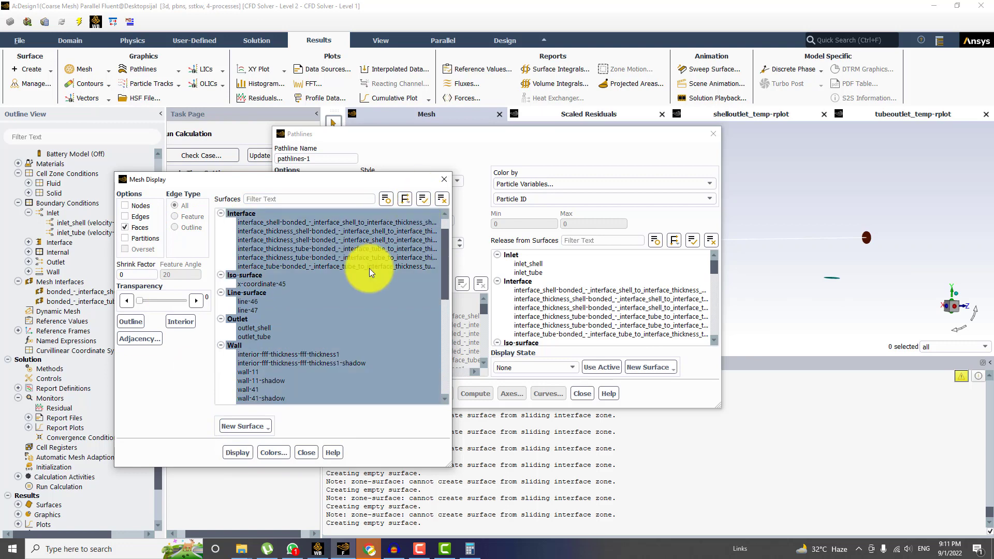
left_click(240, 454)
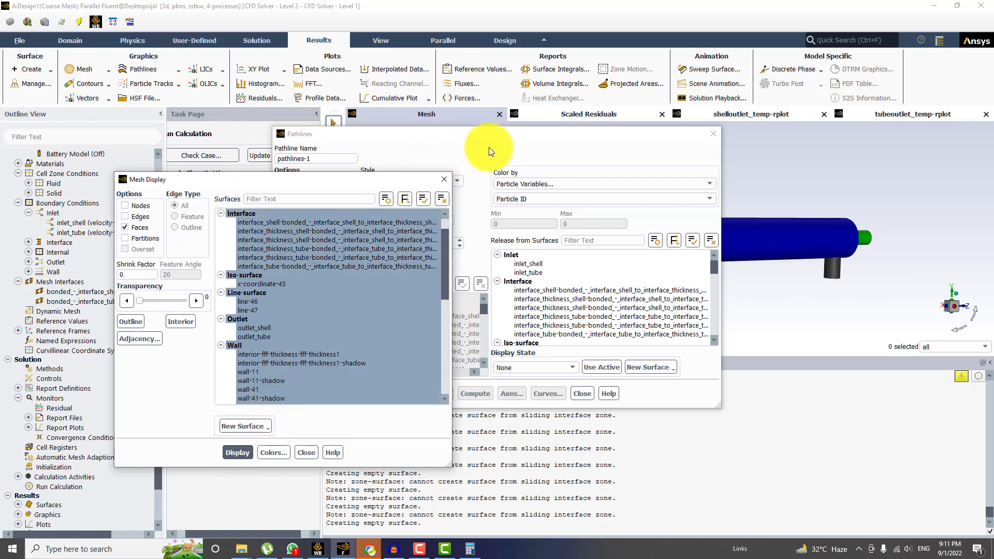
left_click_drag(686, 139, 720, 376)
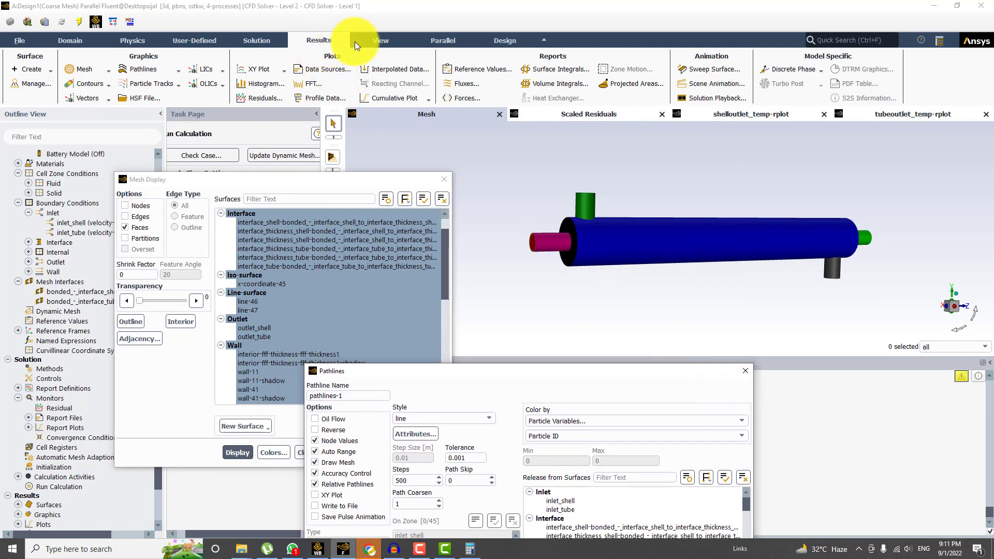
Step: Show only the exchanger's faces at transparency 79 and pick the inlets as release surfaces
left_click(380, 41)
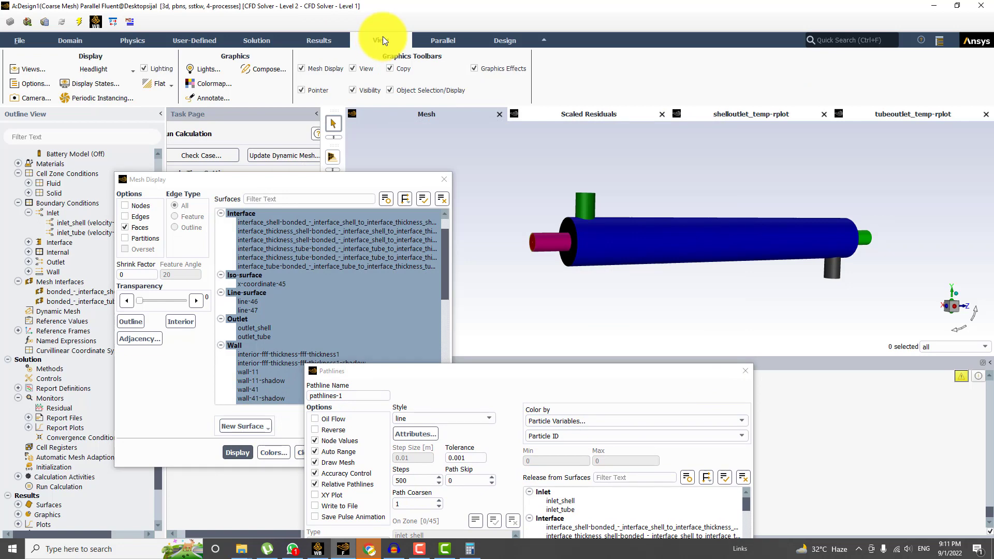
left_click(269, 70)
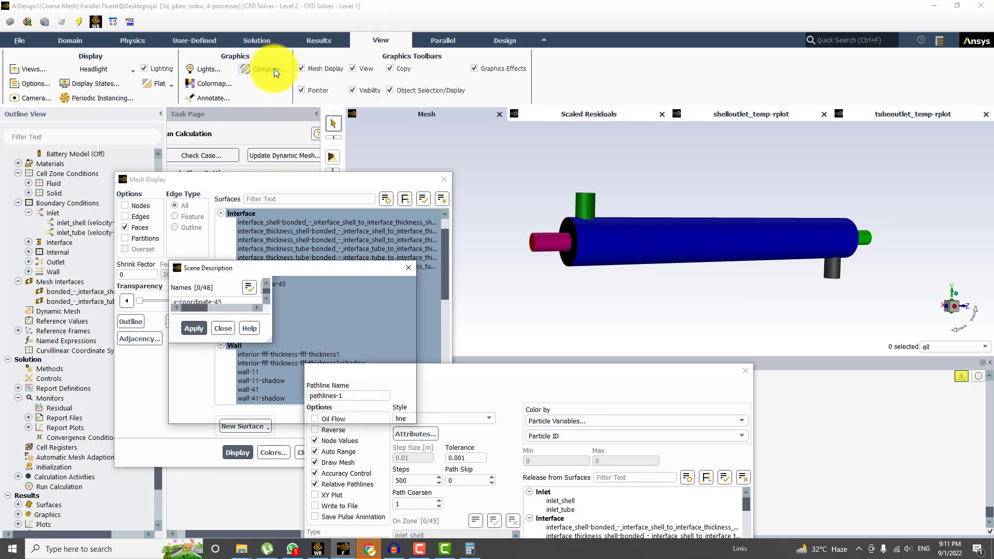
left_click(249, 287)
left_click(306, 319)
left_click(194, 392)
left_click(195, 403)
left_click(193, 370)
left_click(194, 359)
left_click(194, 348)
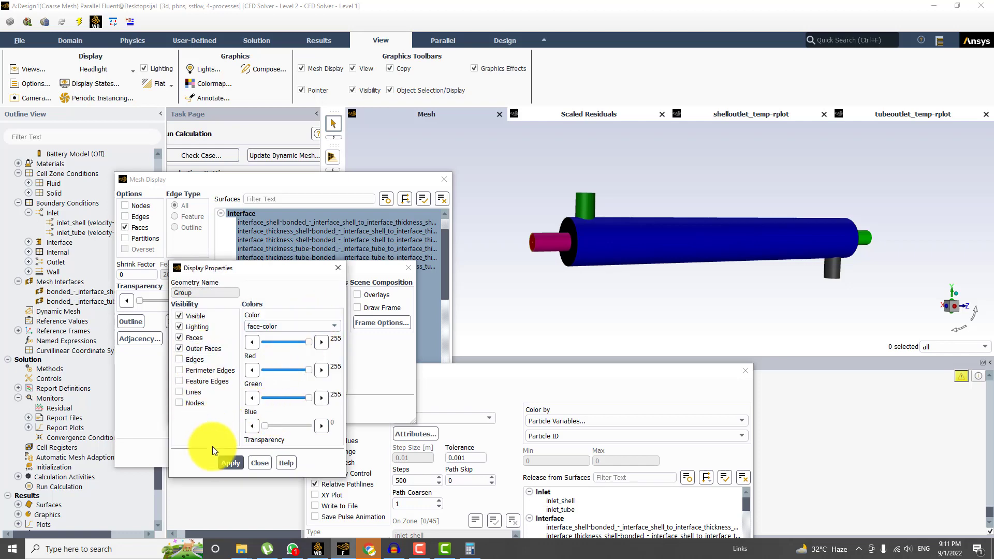
left_click(231, 463)
left_click_drag(264, 425, 305, 431)
left_click(231, 463)
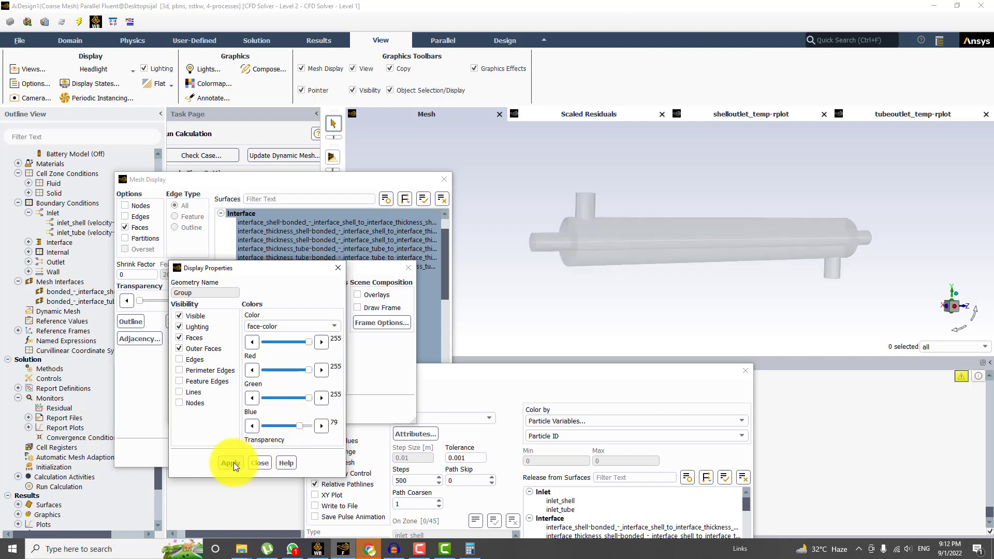
left_click_drag(556, 376, 443, 199)
left_click(455, 323)
Step: Draw pathlines from both inlet_shell and inlet_tube with an adjusted Path Skip value
left_click(453, 332)
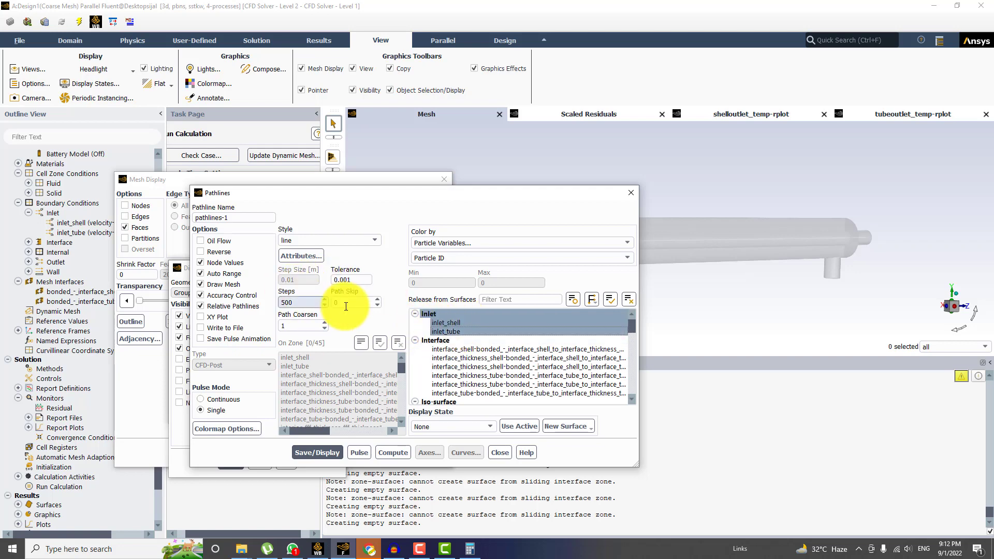
double_click(337, 302)
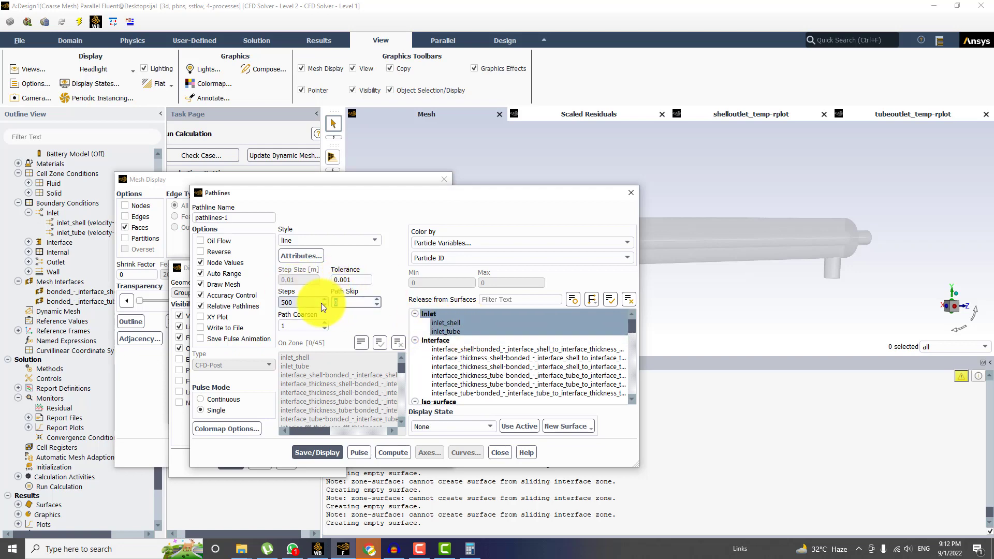
type("200")
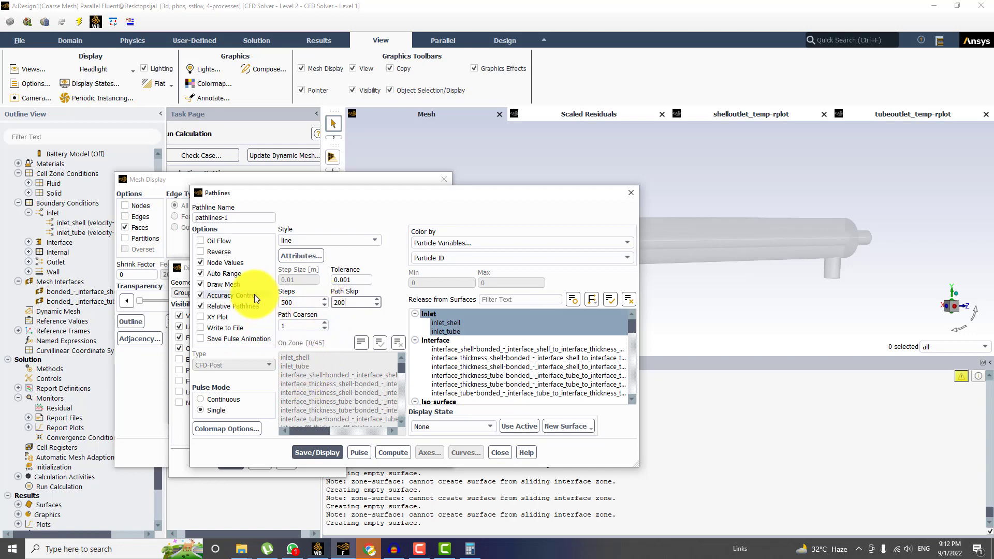
left_click_drag(504, 196, 368, 218)
left_click_drag(396, 179, 263, 97)
left_click_drag(391, 216, 357, 170)
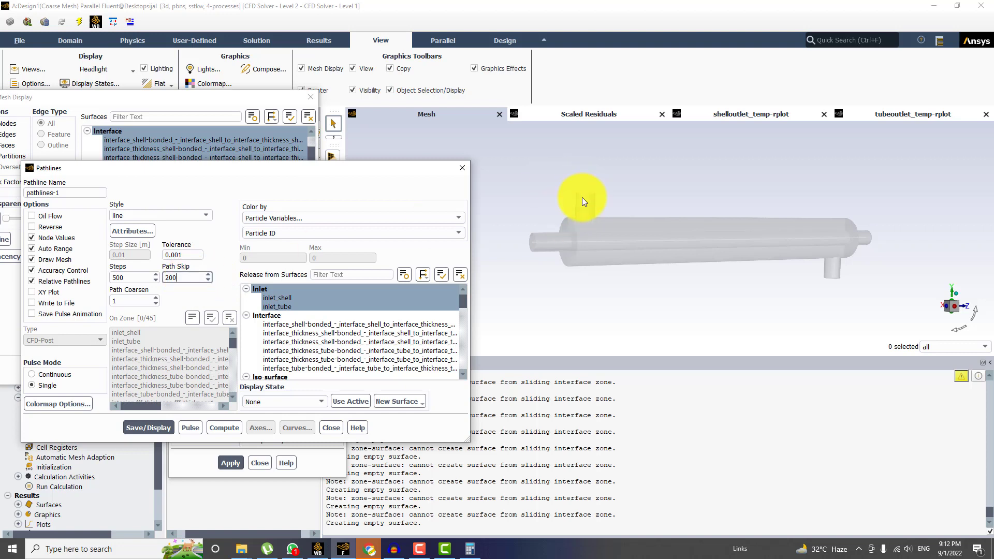
left_click(149, 427)
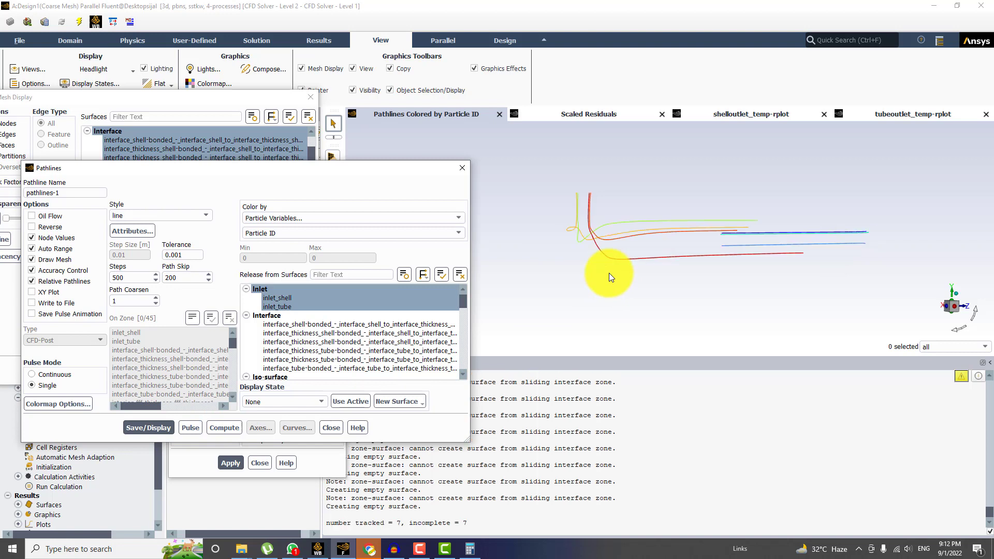
Step: Colour the pathlines by temperature
left_click(300, 217)
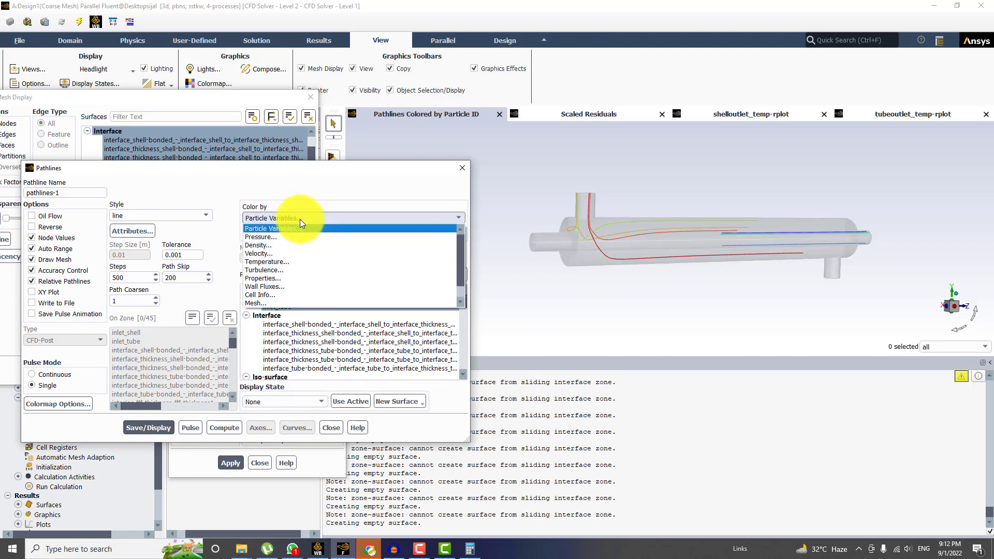
left_click(270, 266)
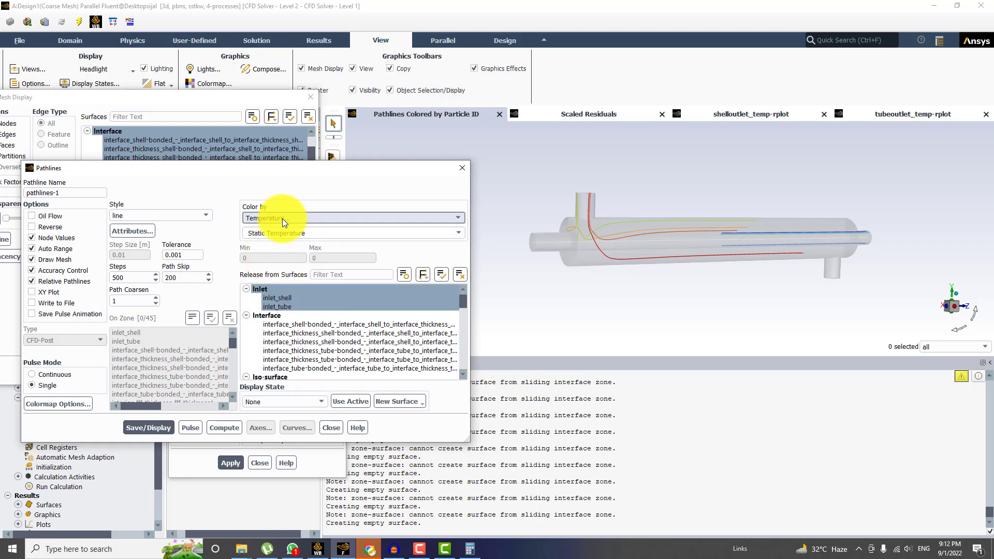
double_click(183, 278)
Step: Redisplay the temperature pathlines, then redraw them with Steps 1000 and Path Skip 5
type("20")
left_click(155, 423)
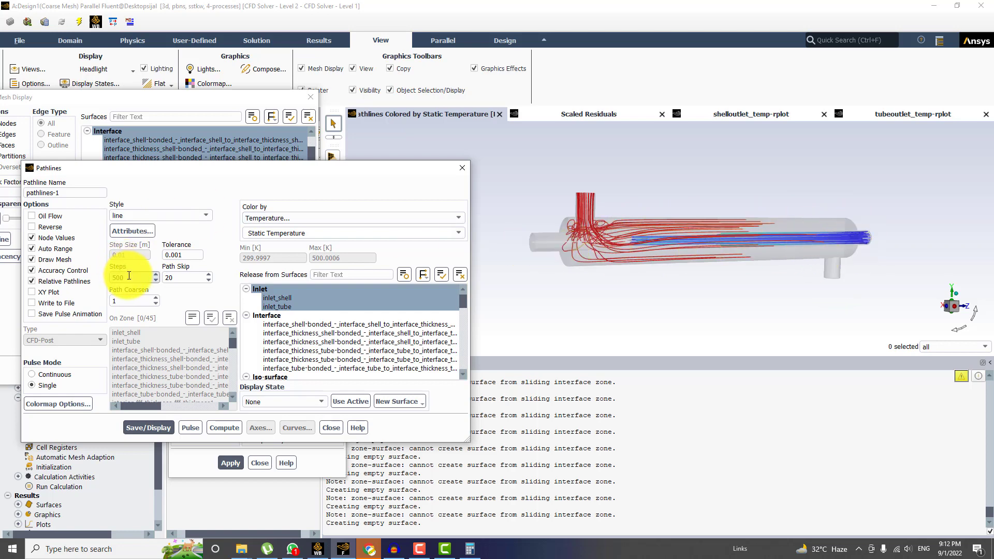
left_click_drag(124, 276, 104, 279)
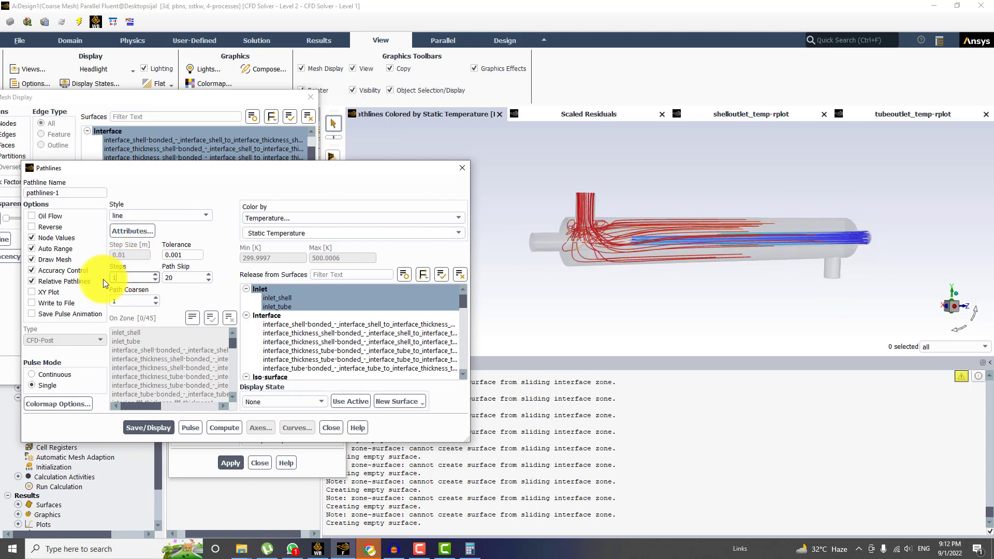
type("1000")
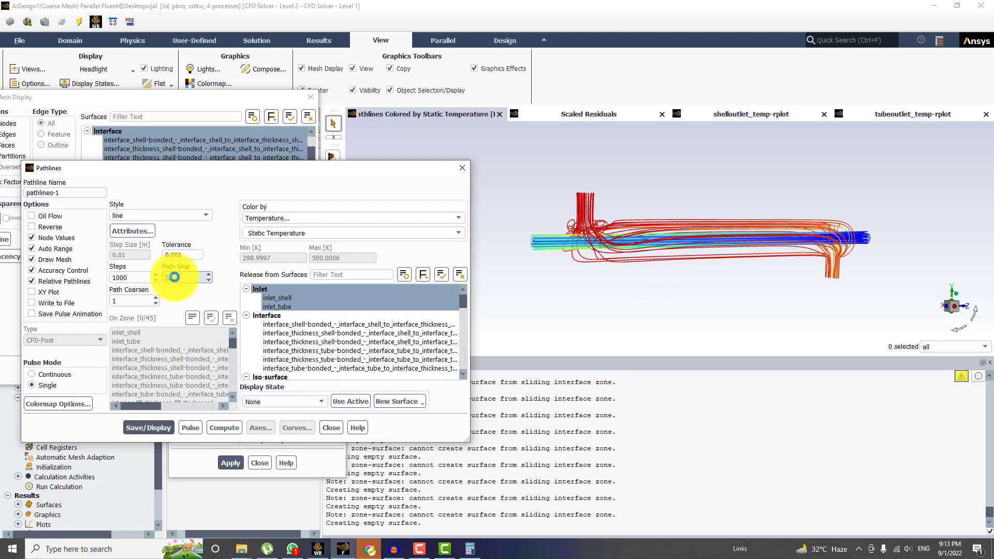
double_click(175, 277)
type("5")
left_click(146, 426)
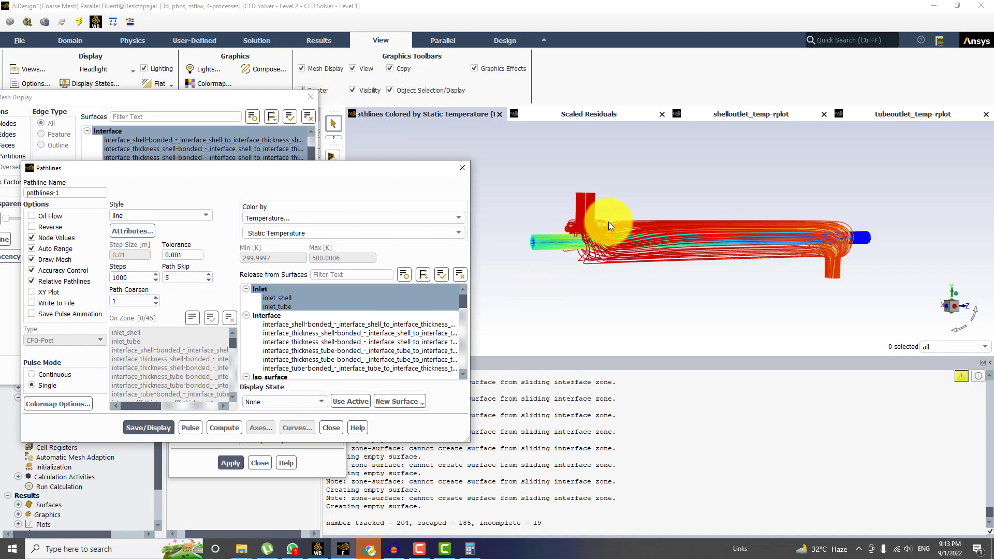
Step: Move the Pathlines dialog aside to reveal the temperature legend and orbit the exchanger horizontal
scroll(596, 223, "up", 10)
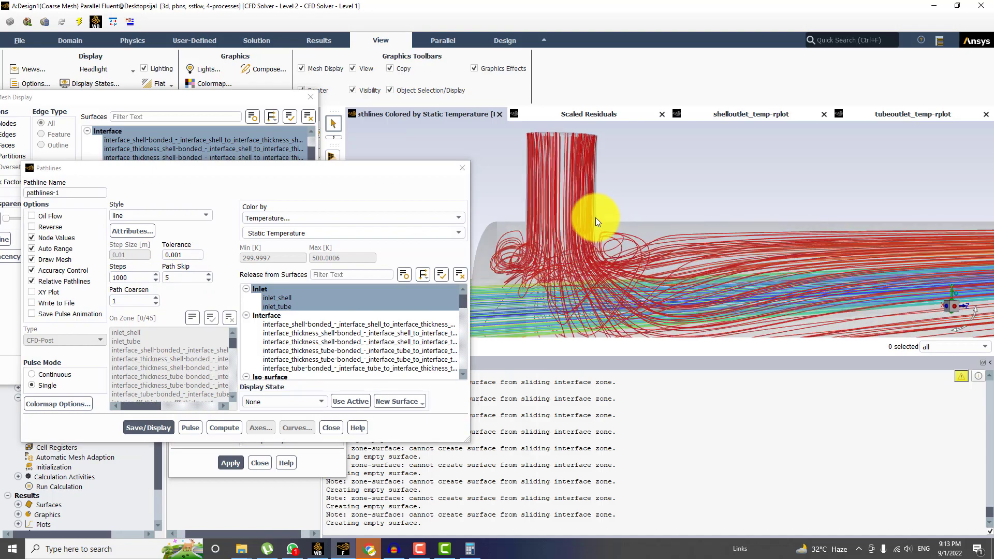
left_click_drag(583, 208, 514, 221)
scroll(647, 225, "down", 5)
left_click_drag(395, 170, 252, 180)
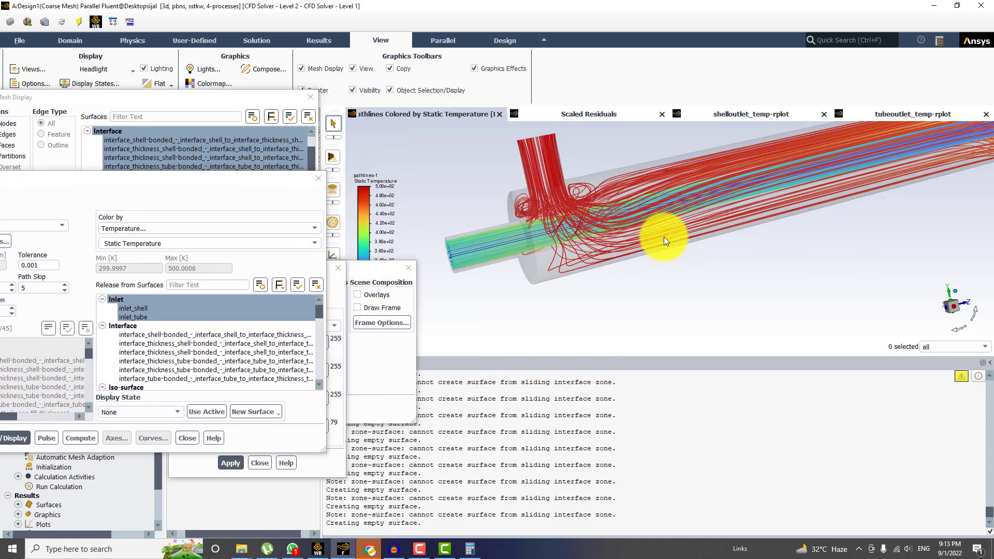
left_click_drag(671, 237, 756, 278)
left_click_drag(716, 225, 643, 226)
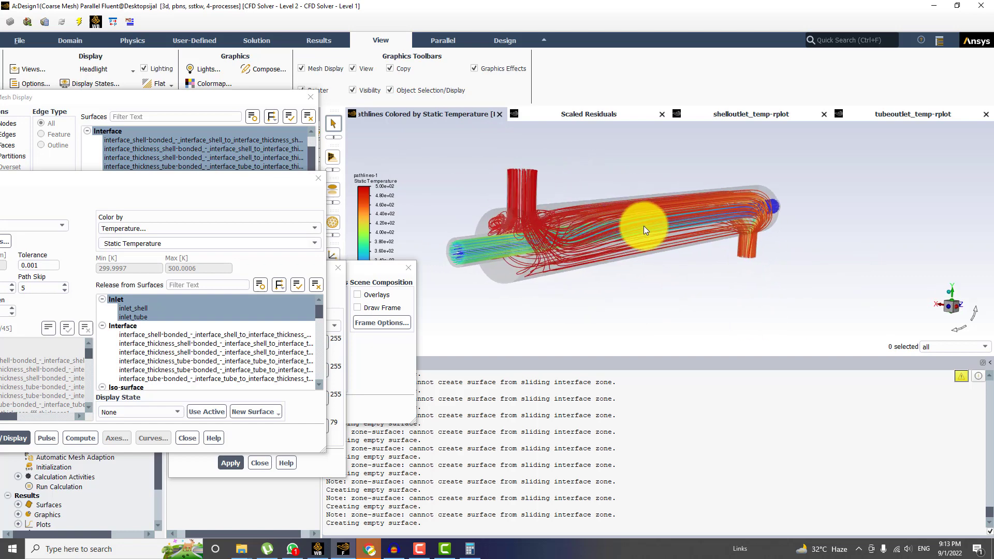